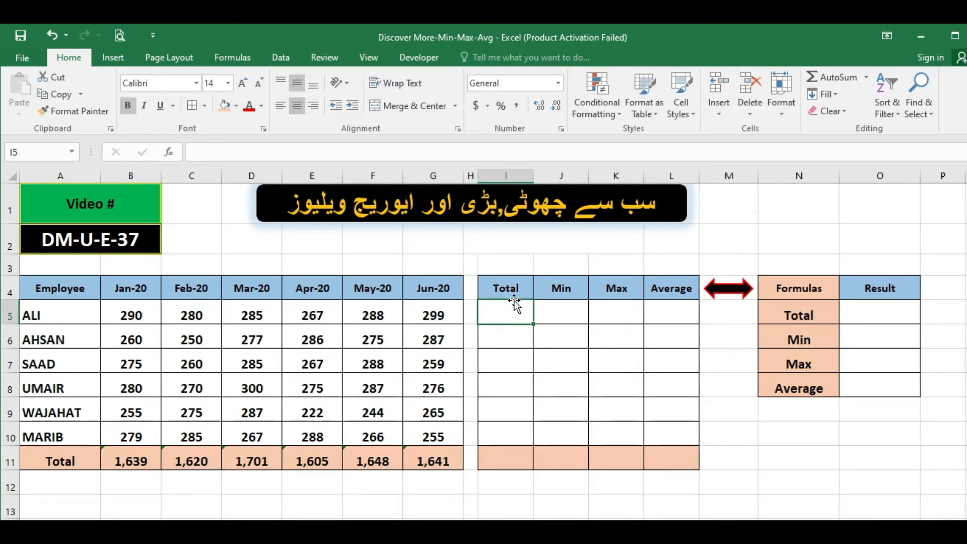
Step: Review the employee table in A4:G11 and the empty Total column beside it
left_click_drag(509, 284, 511, 443)
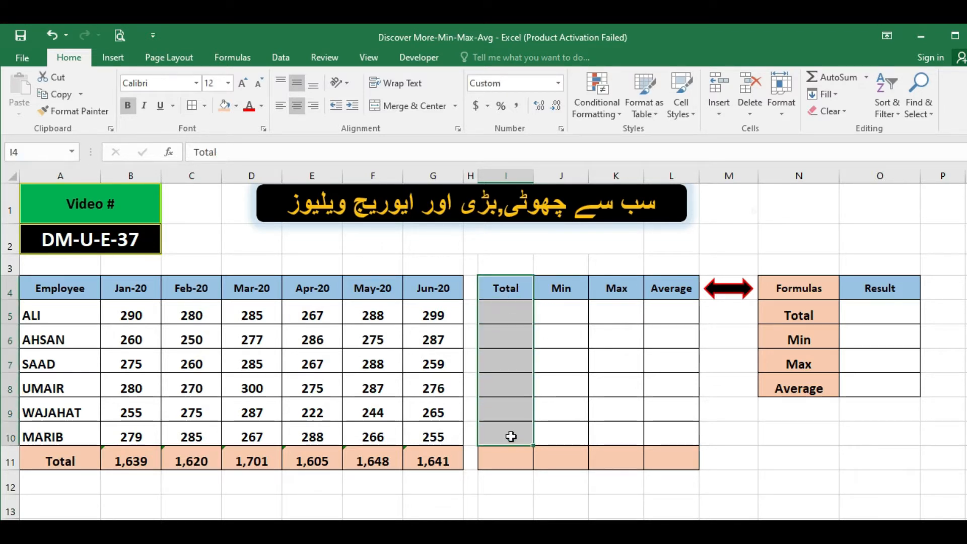
left_click(493, 313)
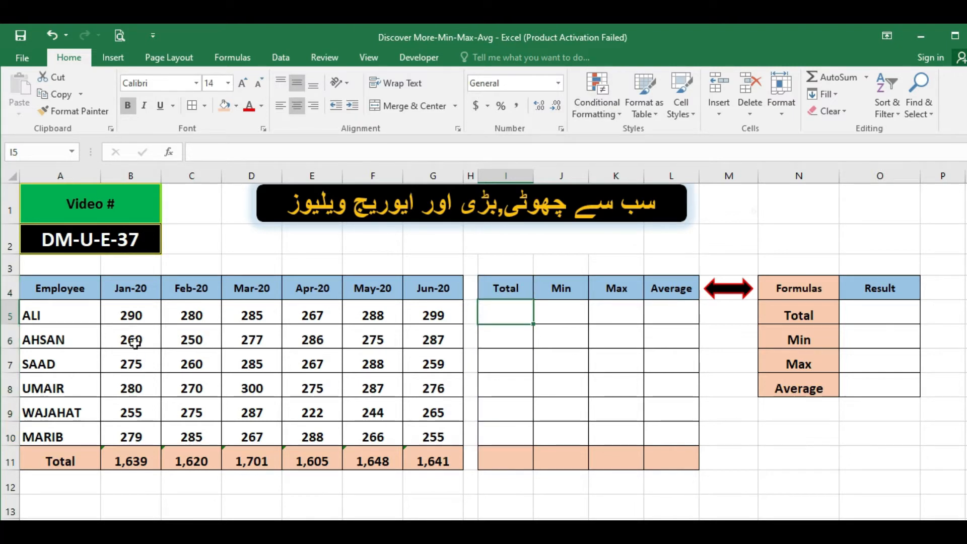
left_click(68, 287)
left_click_drag(68, 287, 413, 468)
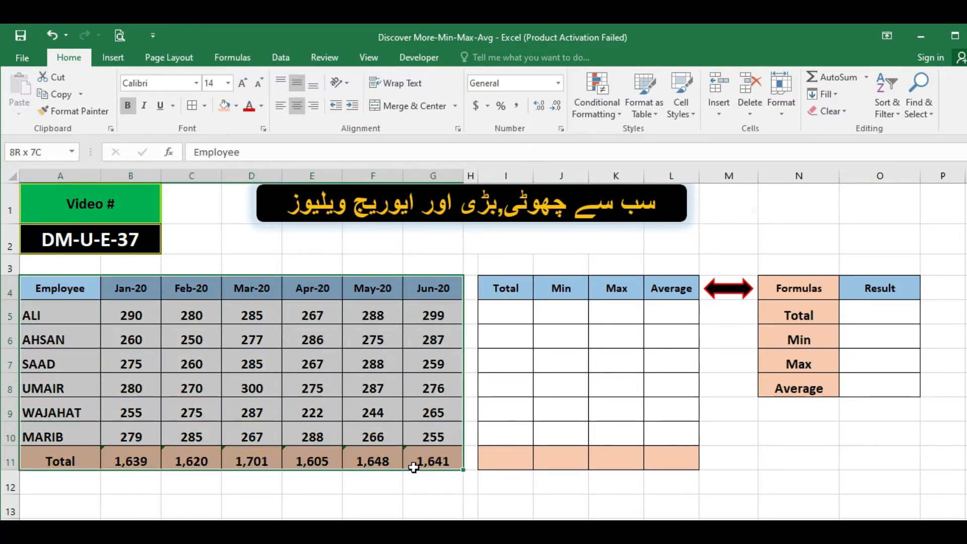
left_click(147, 458)
left_click_drag(65, 310, 78, 432)
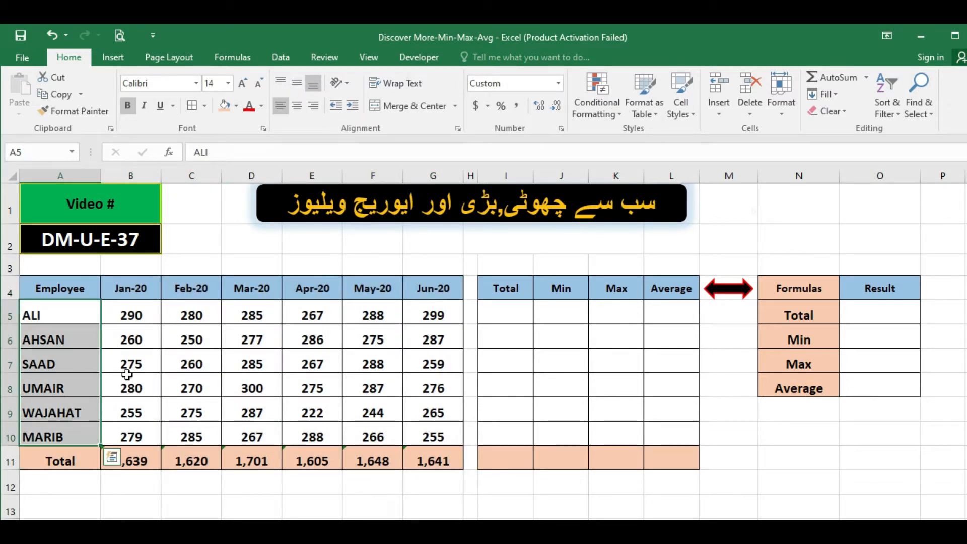
left_click(125, 309)
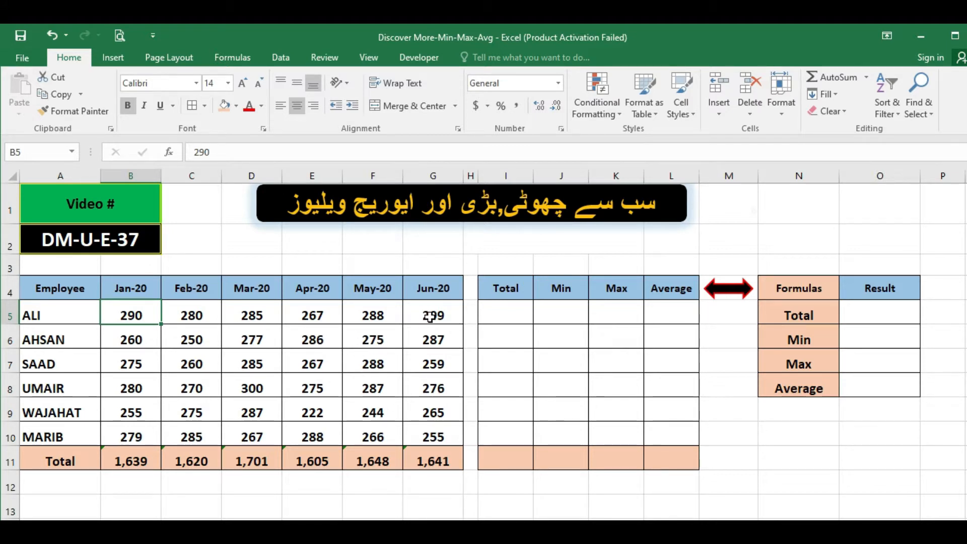
left_click(51, 363)
left_click(153, 425)
Step: Examine the January to June values in B5:G10, particularly the first employee's row
left_click(131, 313)
left_click(176, 312)
left_click(284, 313)
left_click(371, 313)
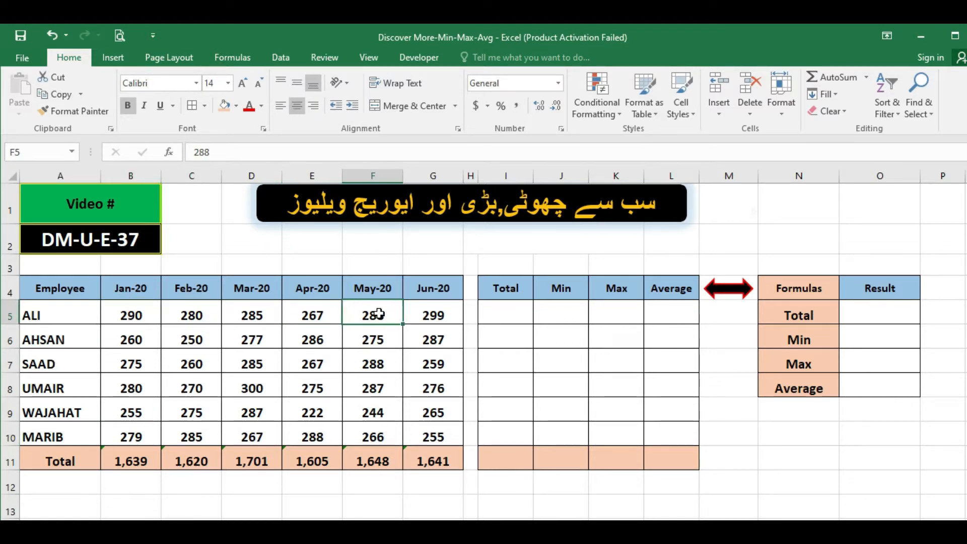
left_click(134, 314)
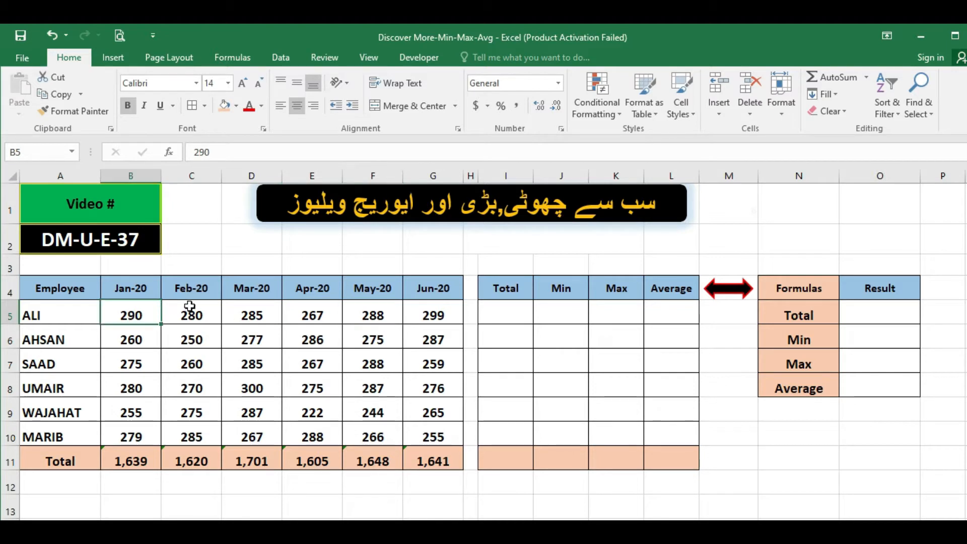
left_click(202, 310)
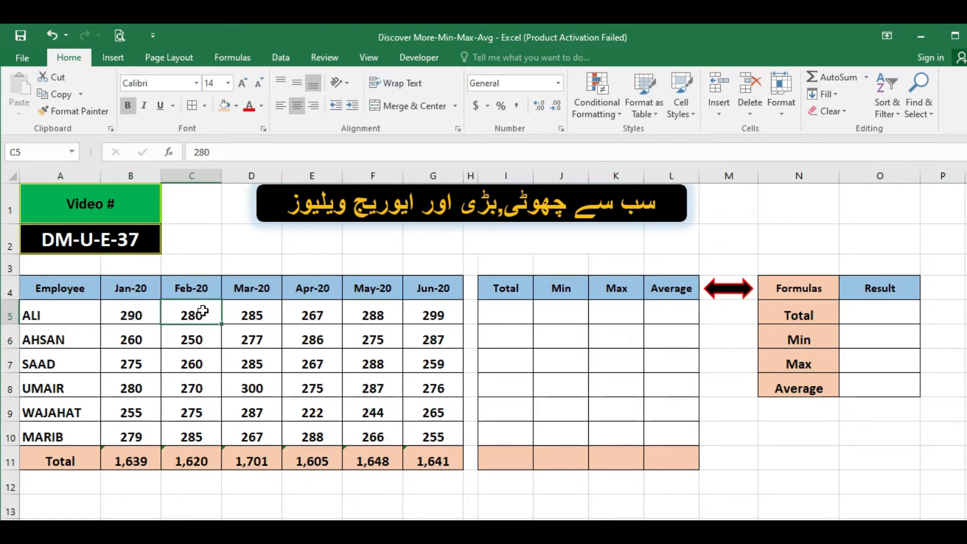
left_click(248, 318)
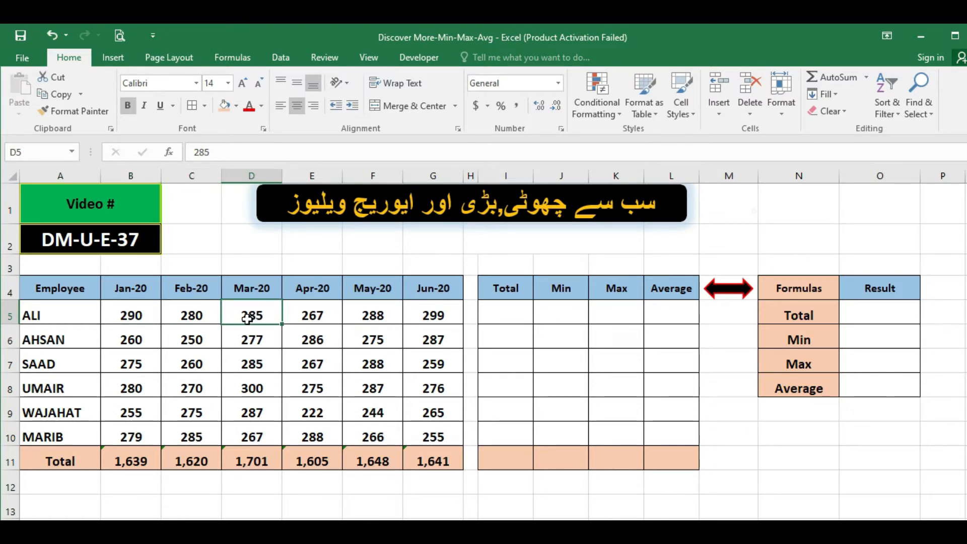
left_click(324, 318)
left_click(432, 309)
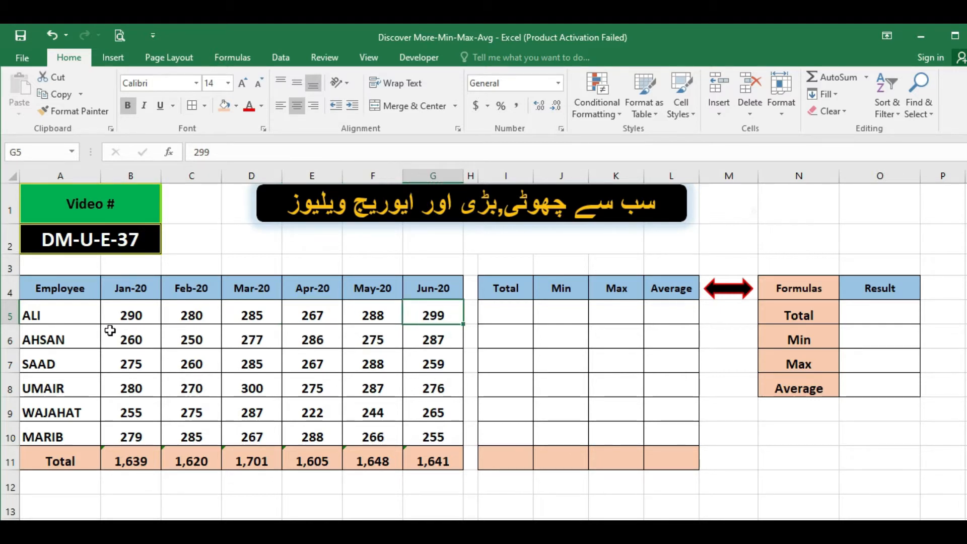
left_click_drag(123, 315, 435, 437)
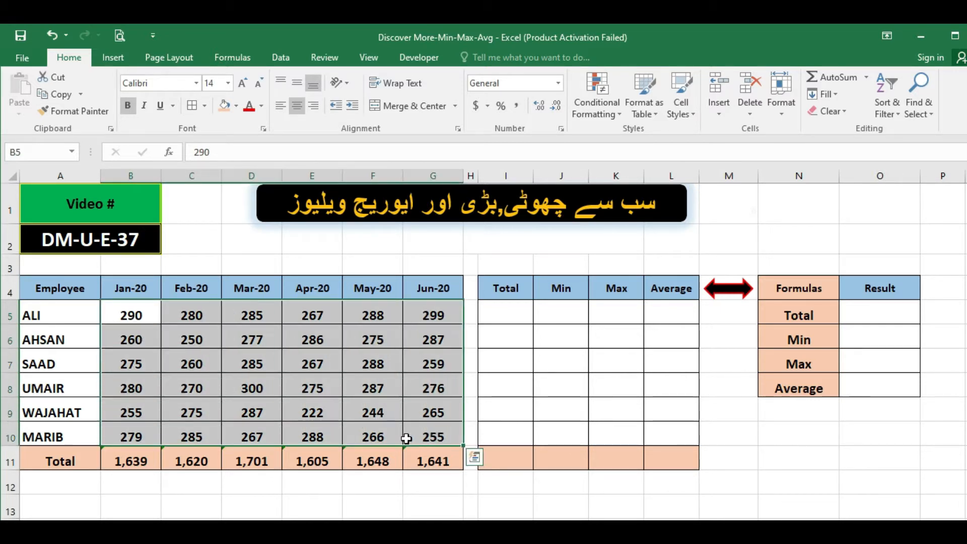
left_click(305, 408)
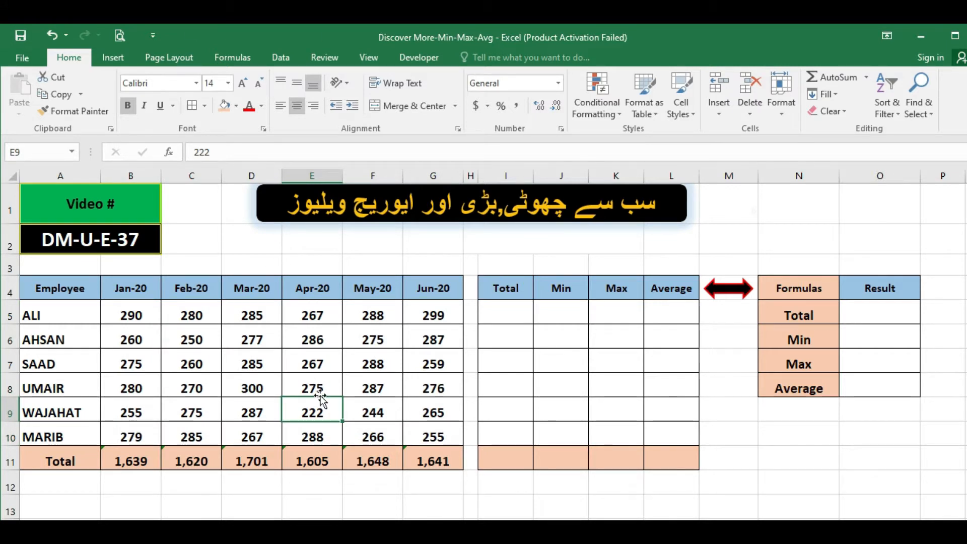
left_click(136, 309)
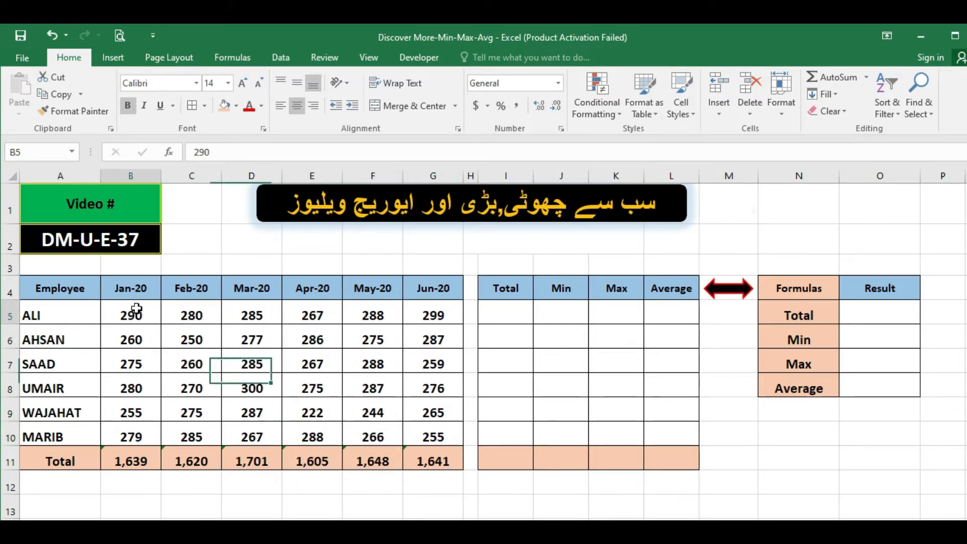
left_click_drag(137, 309, 439, 311)
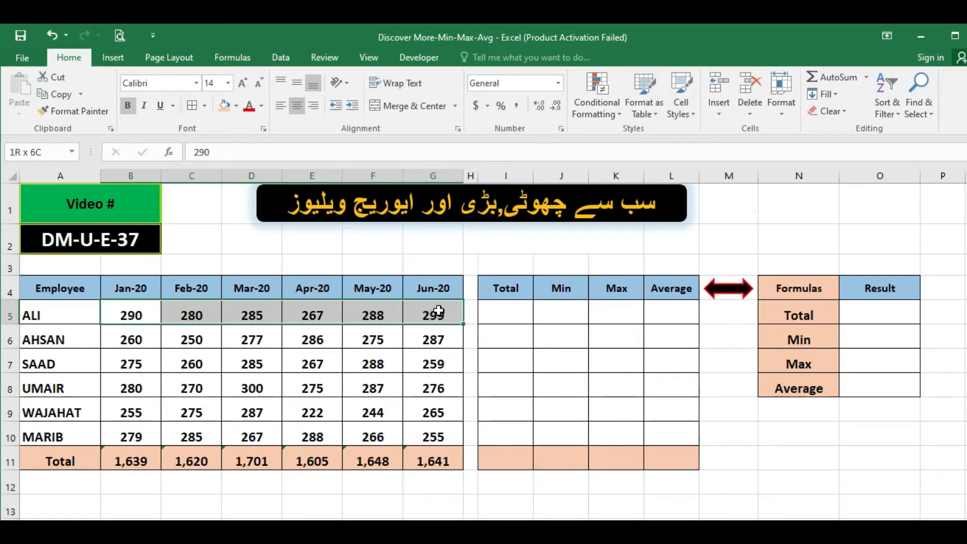
Step: Total the first employee's January to June values in I5 using AutoSum over B5:G5
left_click(514, 310)
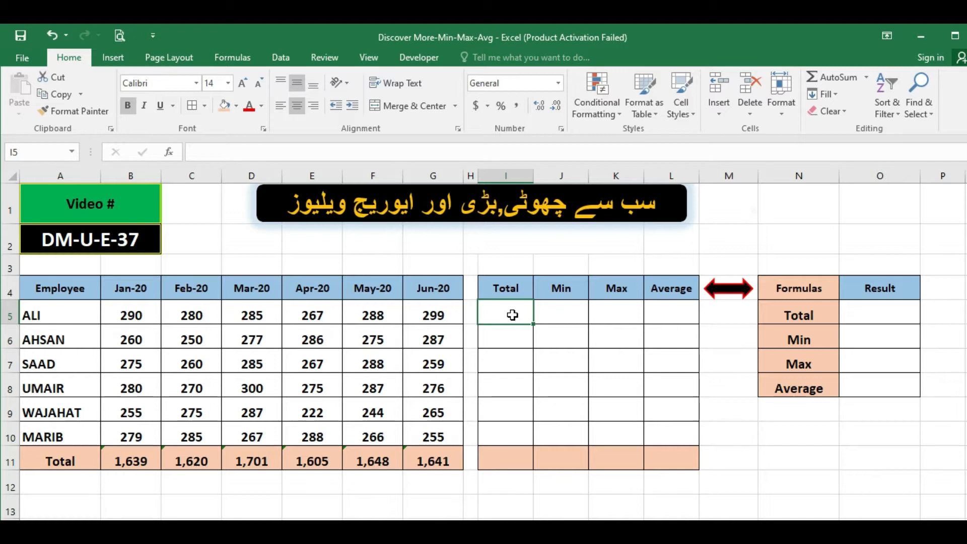
left_click(828, 78)
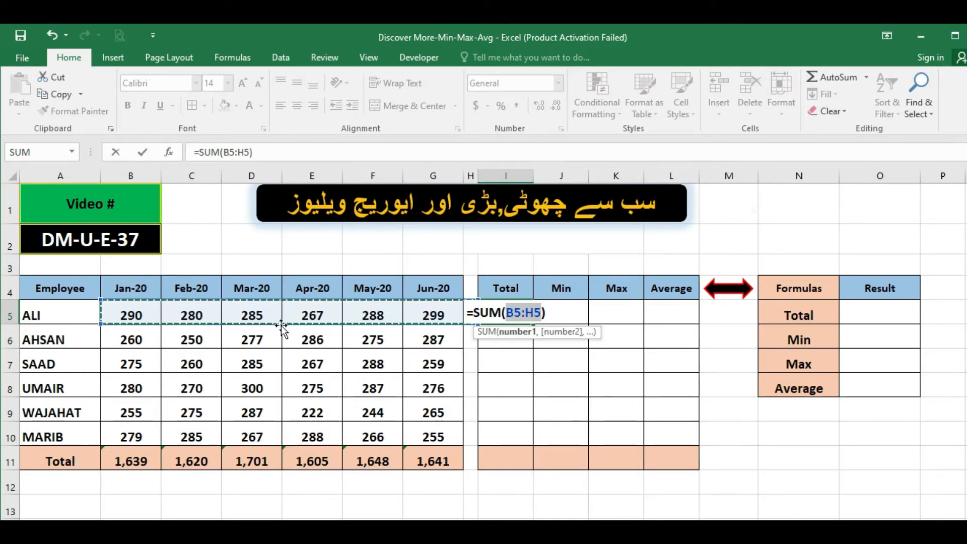
left_click(126, 311)
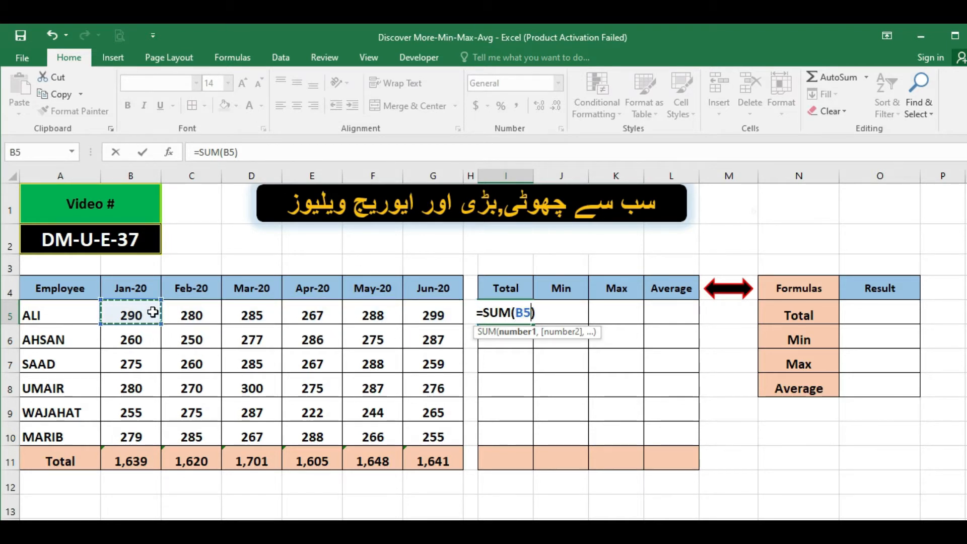
left_click_drag(152, 313, 419, 315)
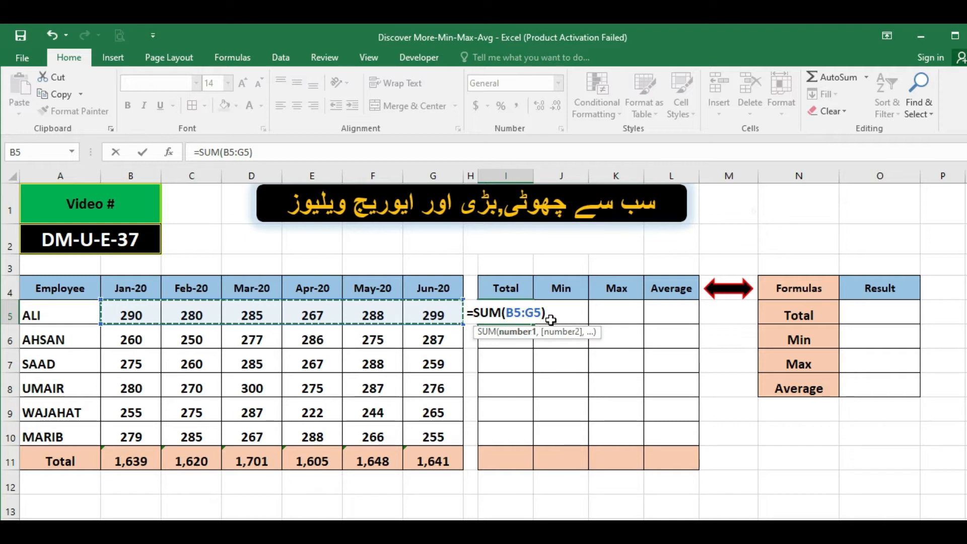
key("ctrl+Return")
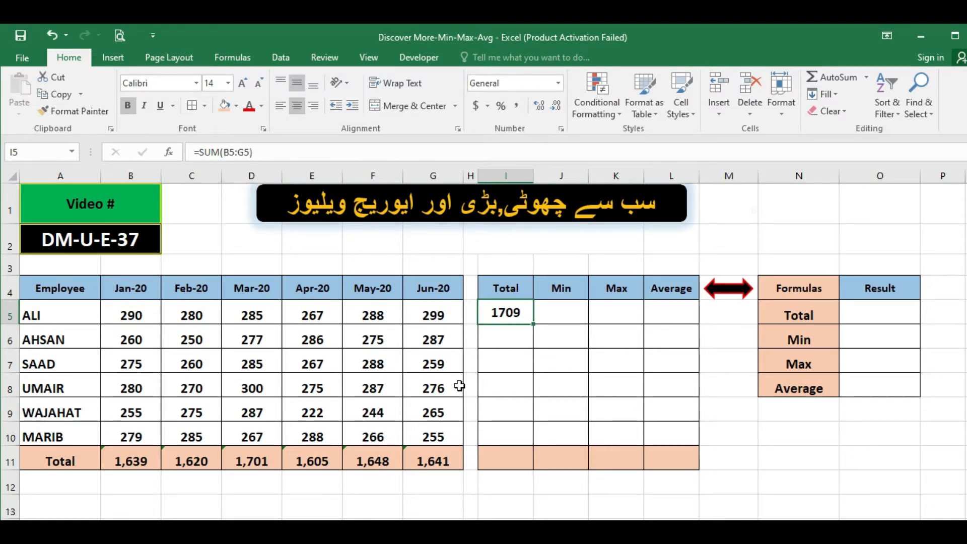
type("=sum")
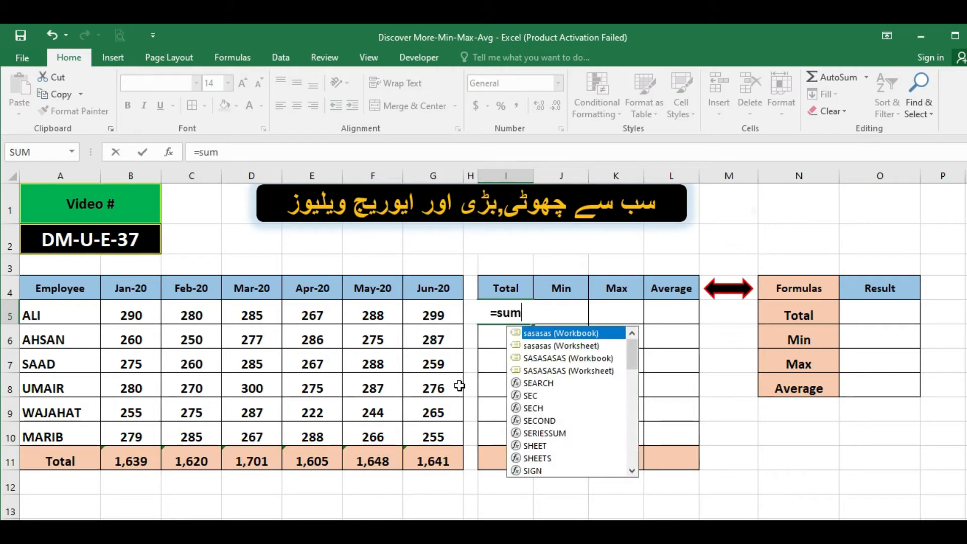
key("BackSpace")
key("BackSpace")
key("BackSpace")
key("BackSpace")
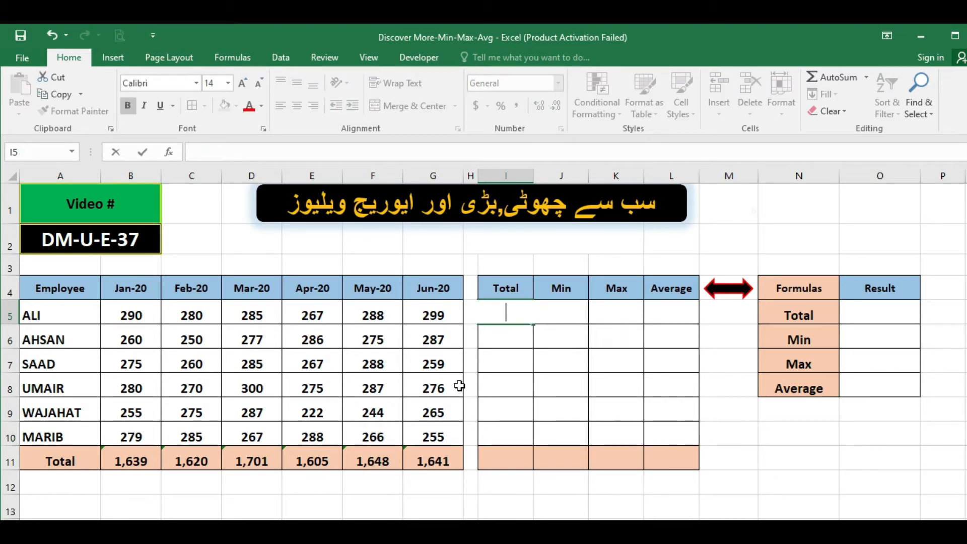
type("@")
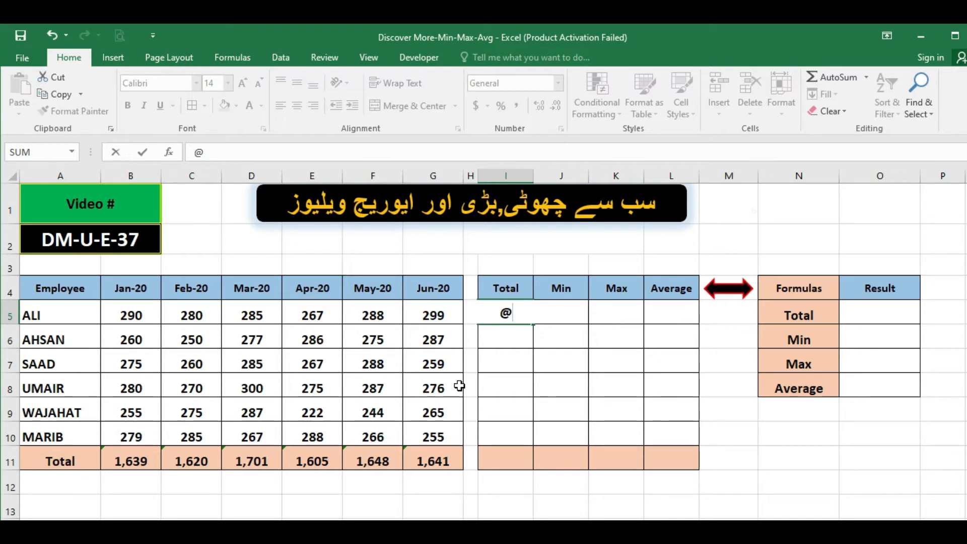
type("sum(")
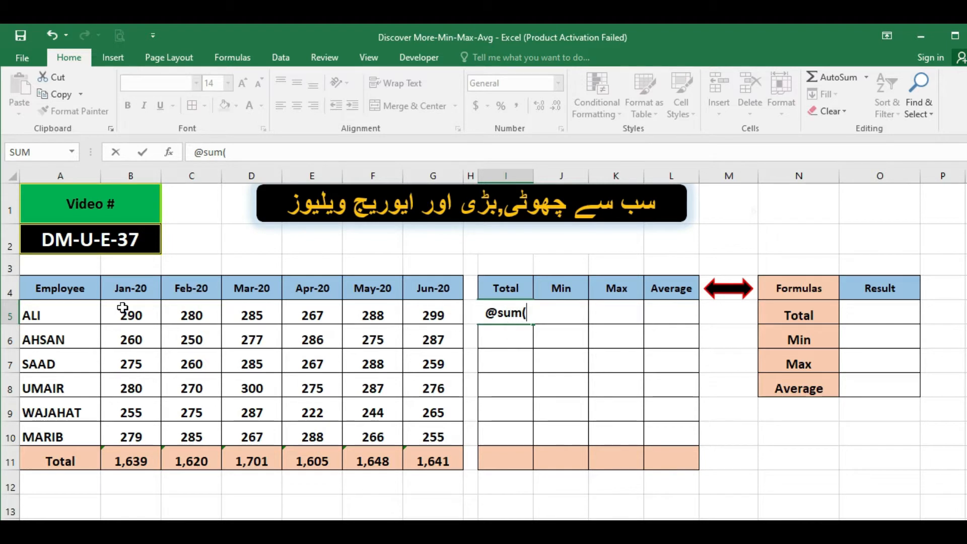
left_click_drag(126, 310, 410, 319)
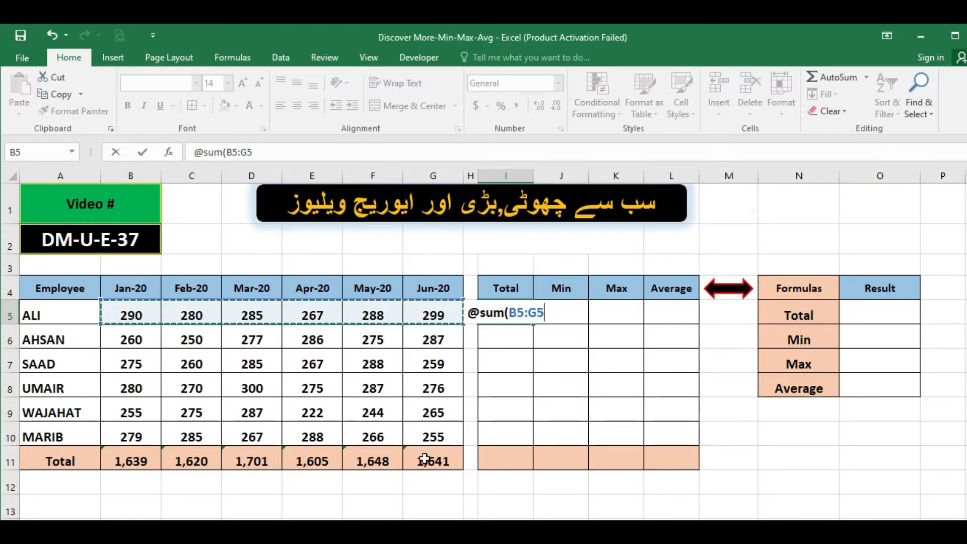
type(")")
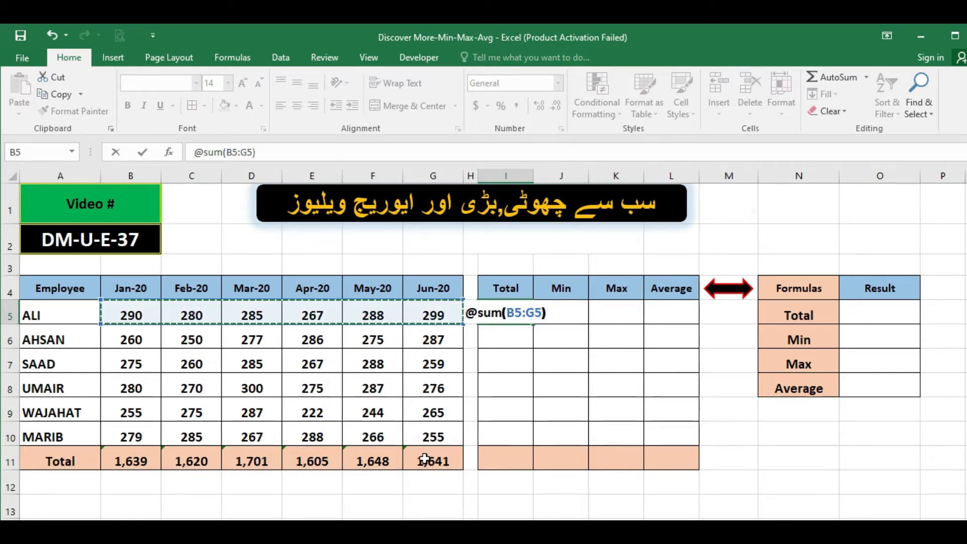
key("Return")
key("Up")
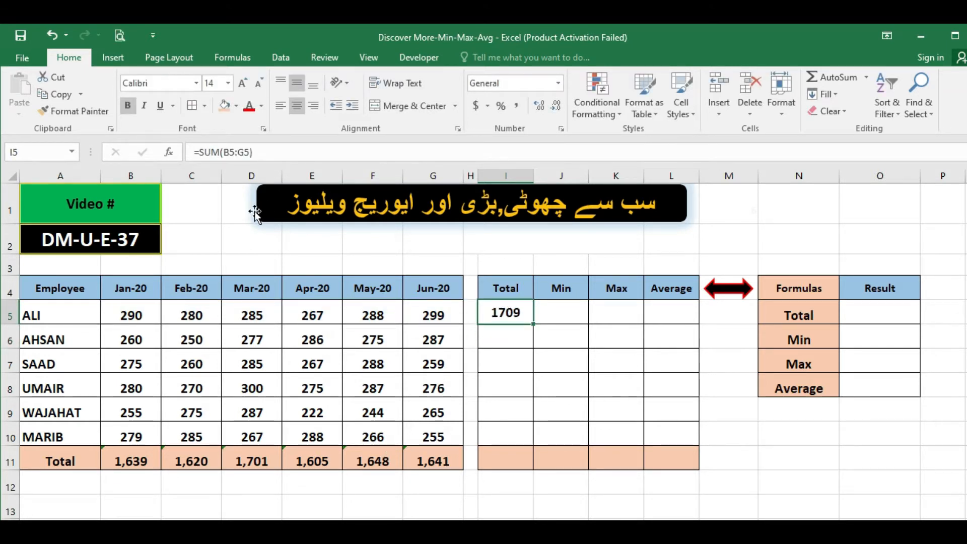
left_click(195, 151)
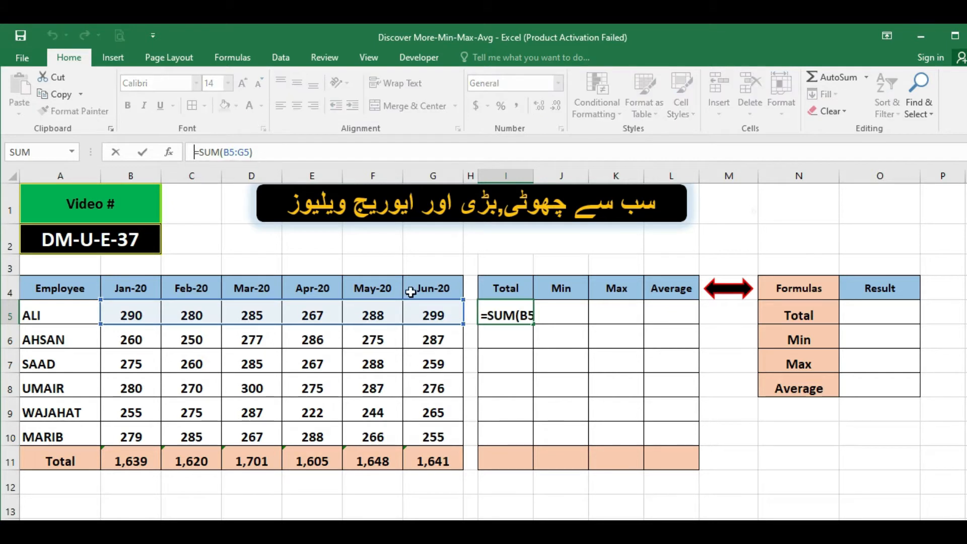
key("Escape")
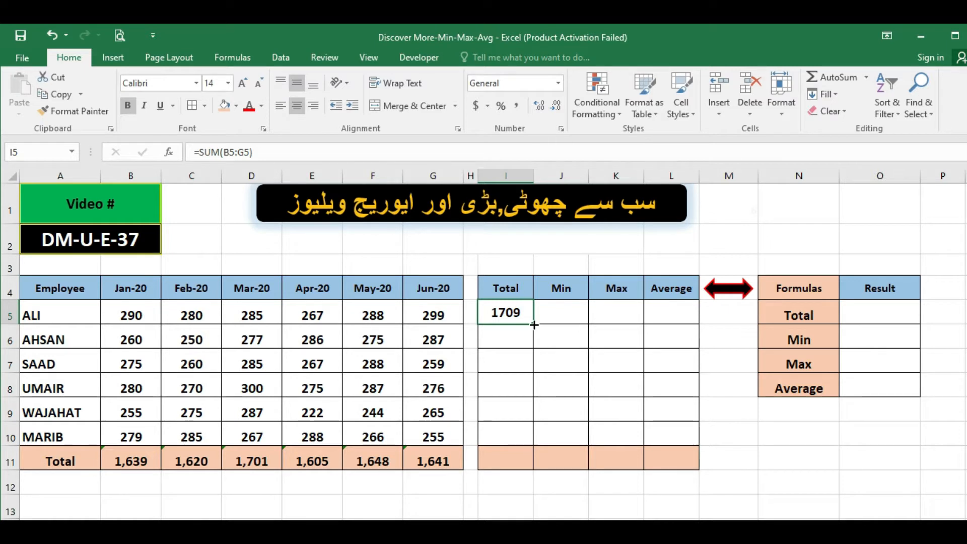
Step: Fill the total formula from I5 down to I10 and check the results against the employees' monthly values
left_click_drag(533, 325, 525, 434)
left_click(505, 385)
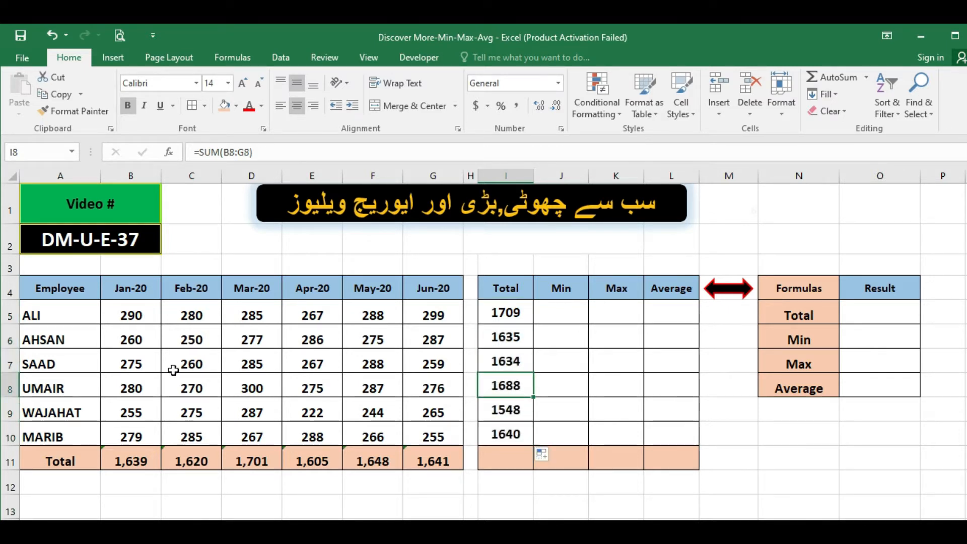
left_click_drag(133, 388, 422, 390)
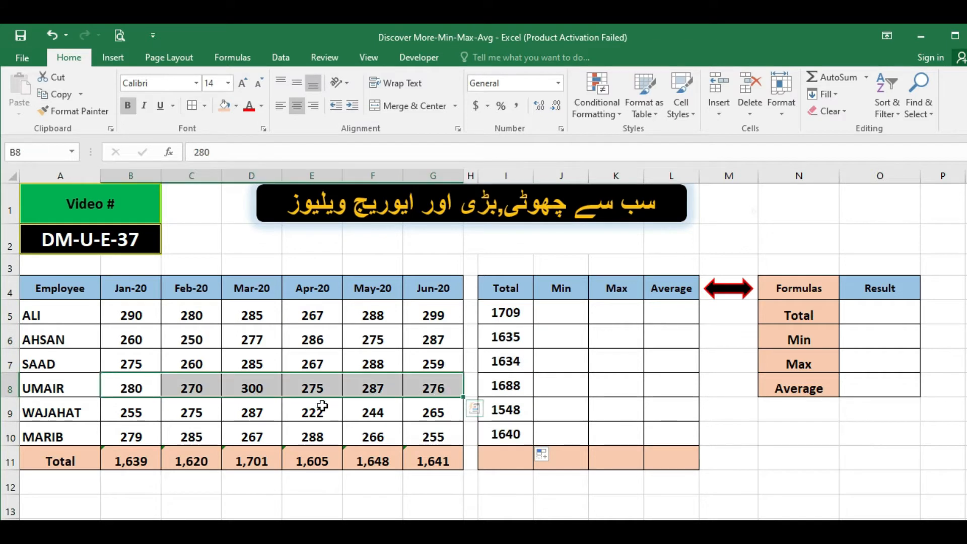
left_click(226, 418)
left_click_drag(132, 436, 444, 437)
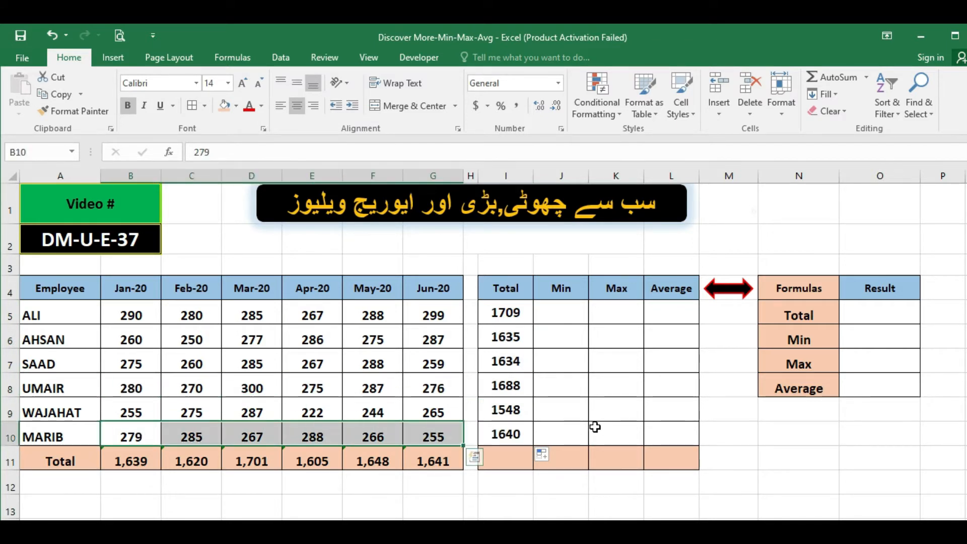
left_click(521, 434)
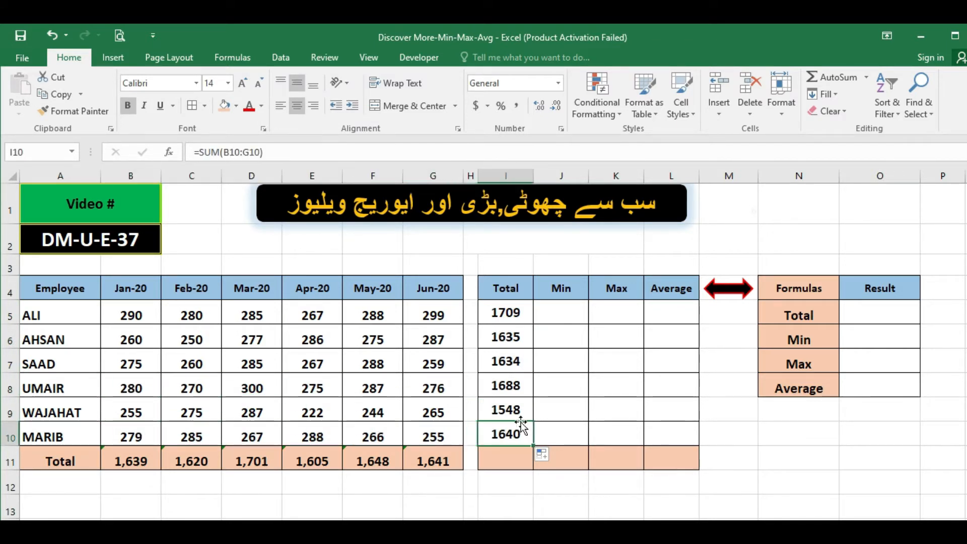
Step: Calculate the grand total of the employee totals in I11 using AutoSum over I5:I10
left_click(506, 458)
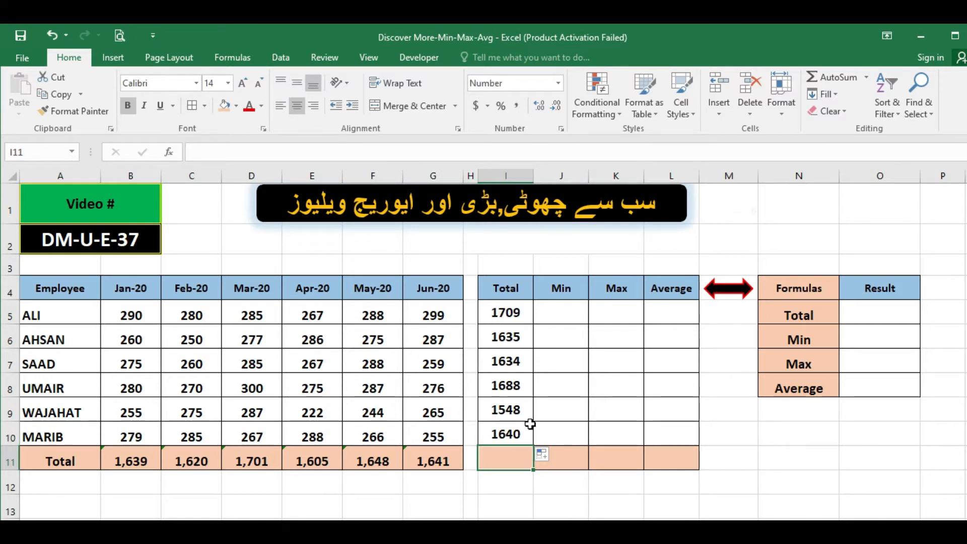
left_click(827, 76)
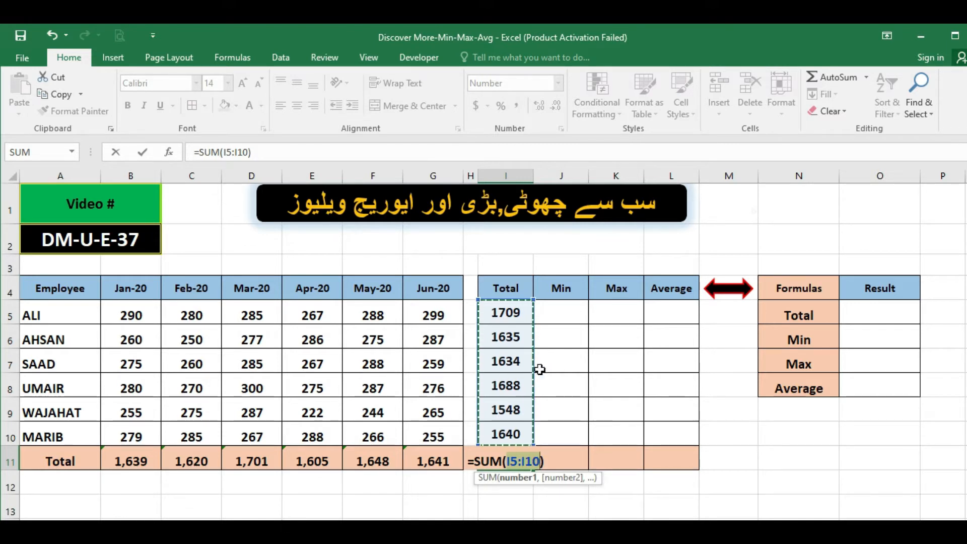
left_click_drag(504, 320, 500, 433)
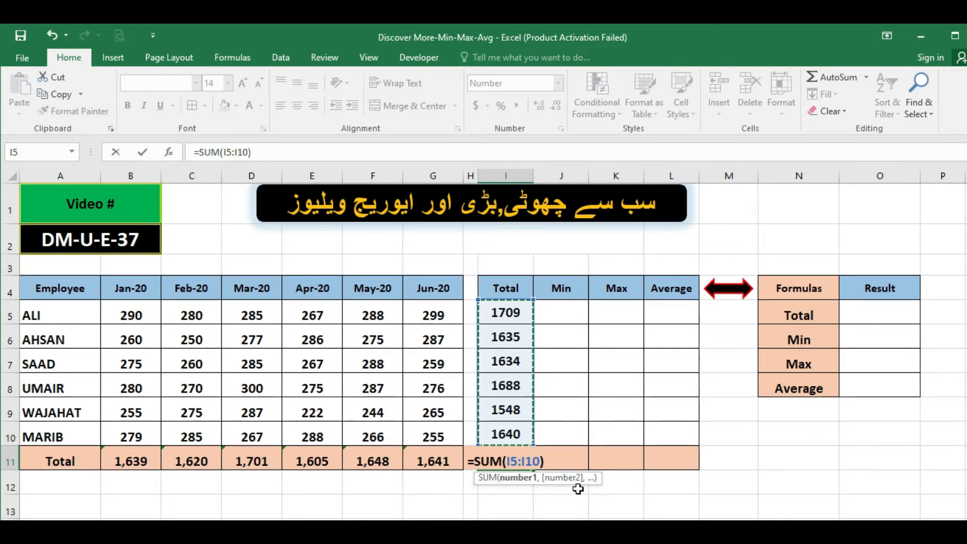
key("Return")
key("Up")
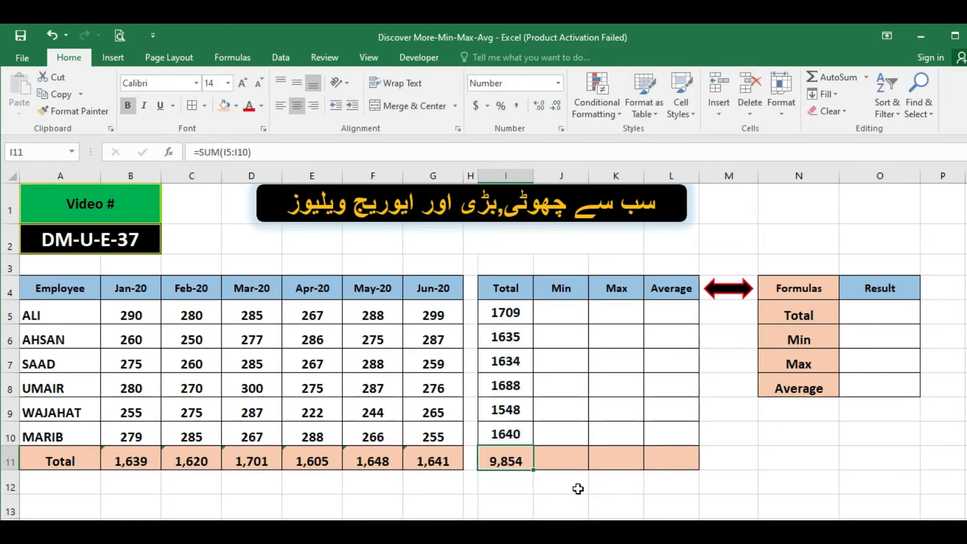
Step: Enter =min(B5:G5) in J5 to find the first employee's lowest January to June value
left_click(559, 314)
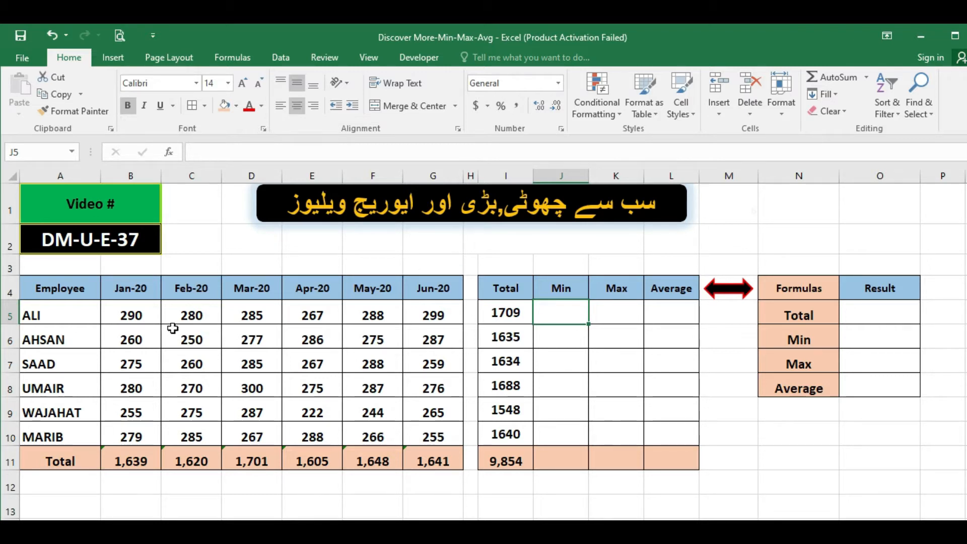
left_click_drag(130, 315, 427, 316)
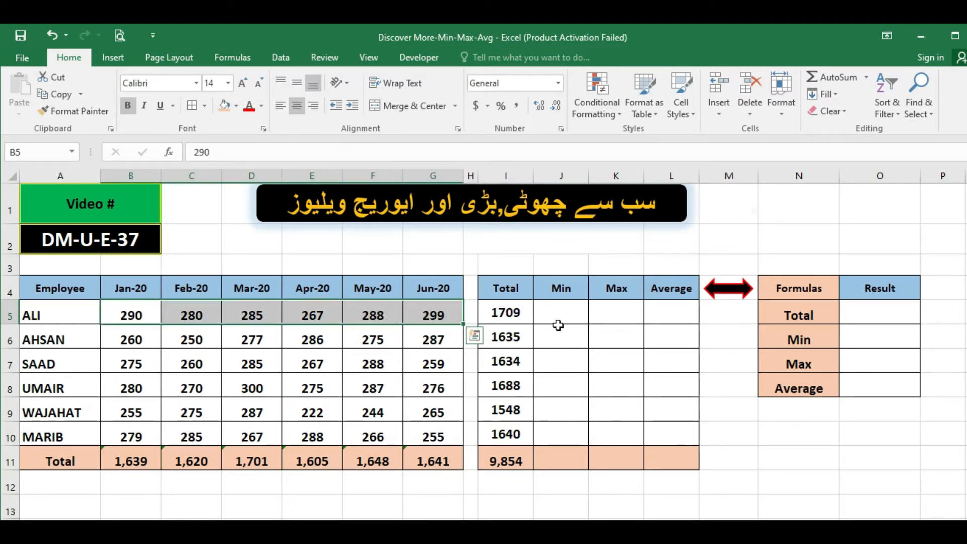
left_click(566, 312)
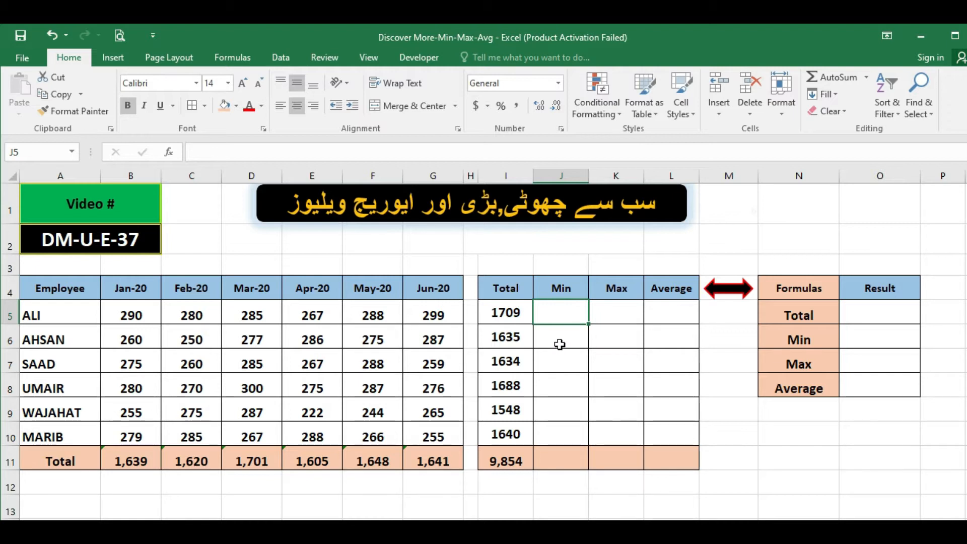
type("=")
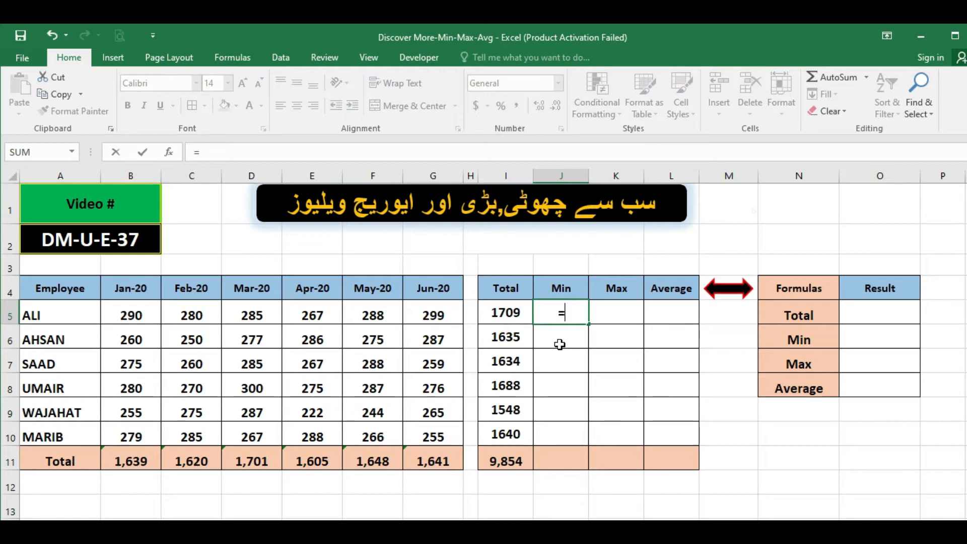
type("min")
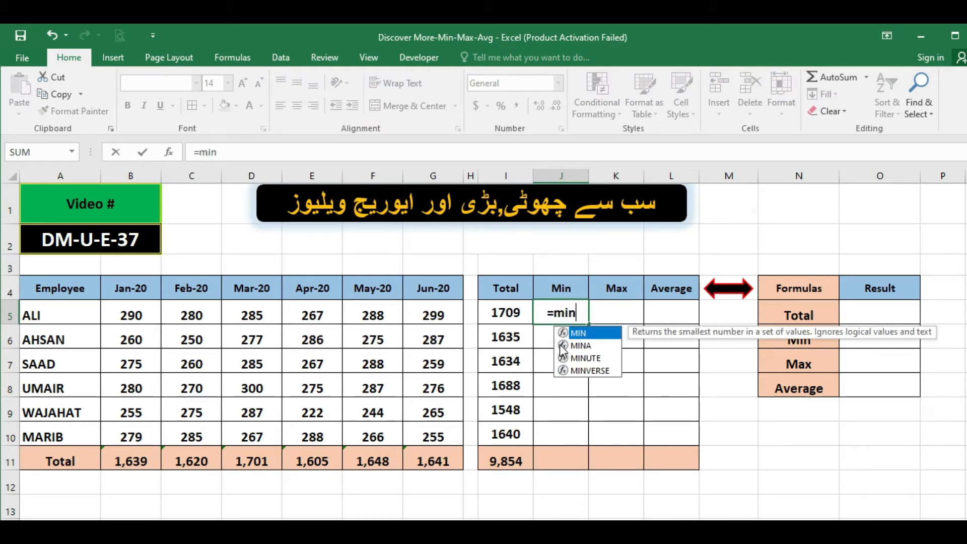
type("(")
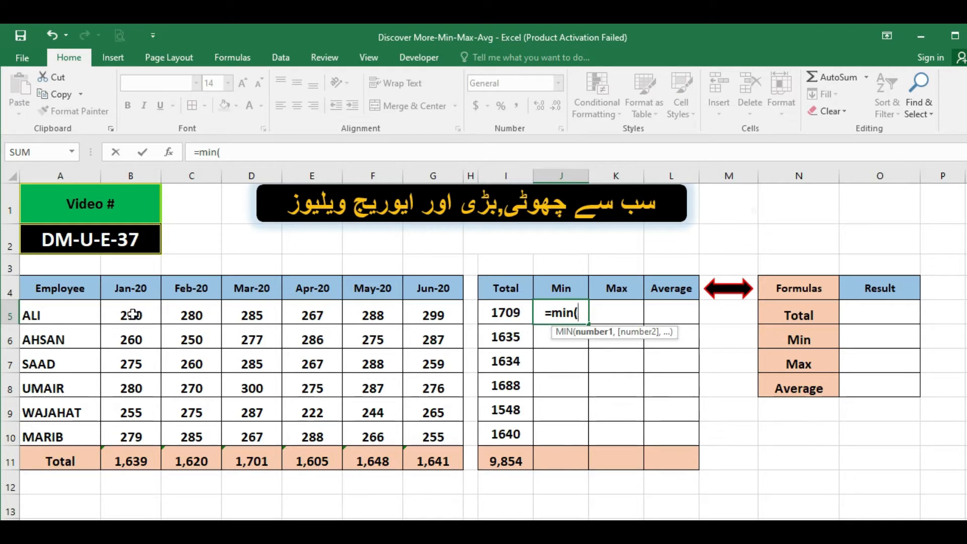
left_click_drag(133, 315, 425, 316)
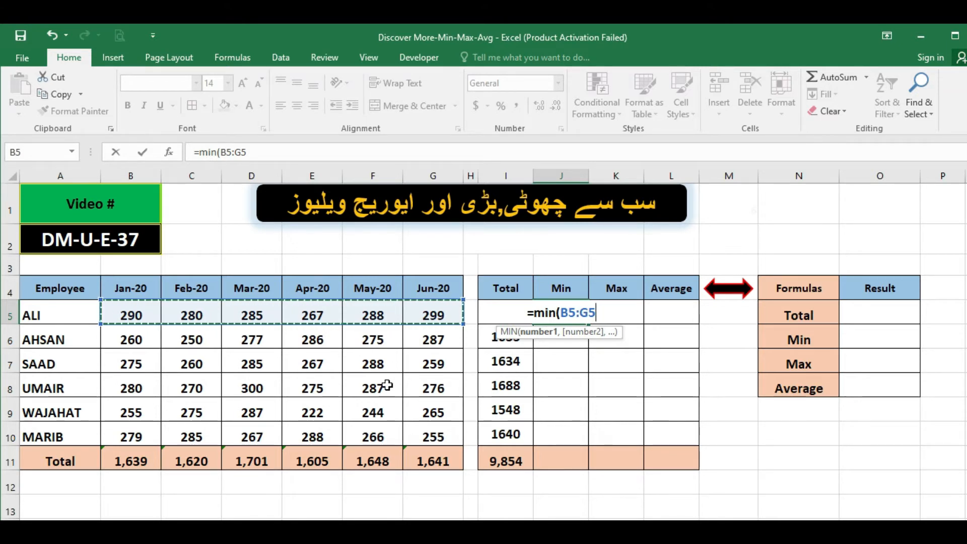
type(")")
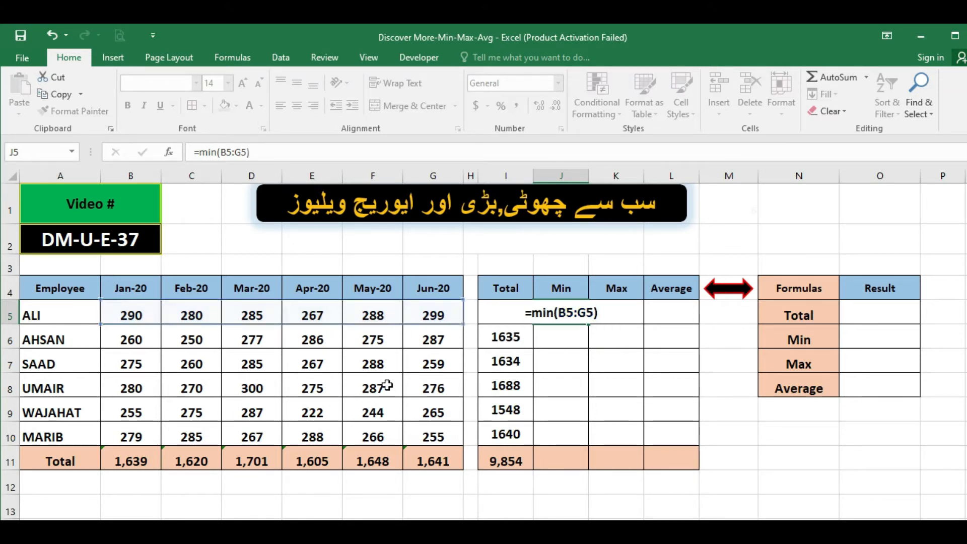
key("ctrl+Return")
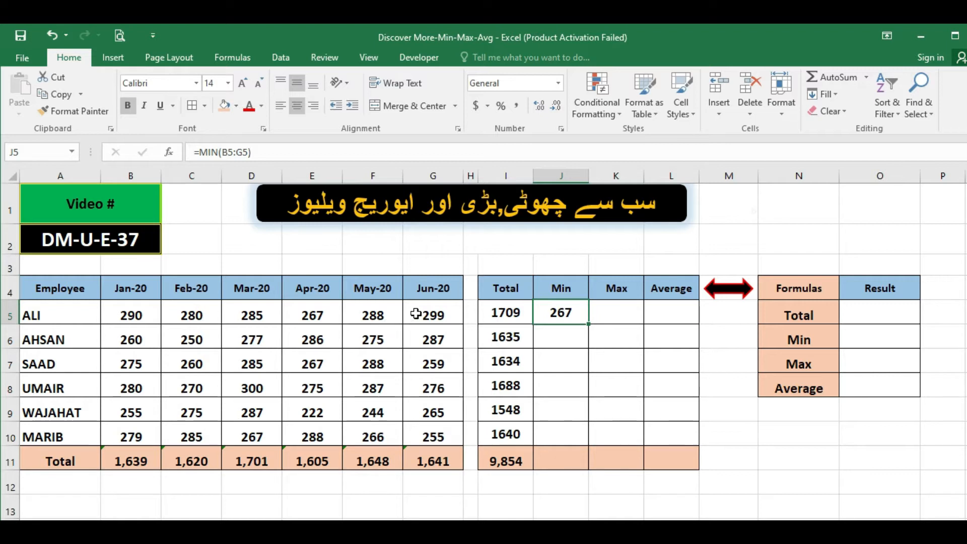
Step: Test the minimum formula by setting the first employee's April value in E5 to 1, and undo that change
left_click_drag(428, 313, 151, 317)
left_click(297, 318)
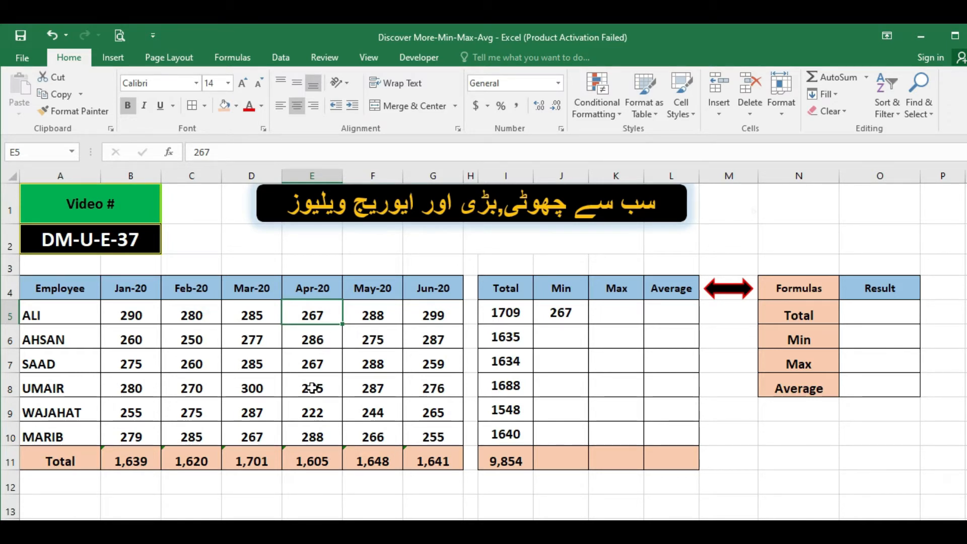
type("1")
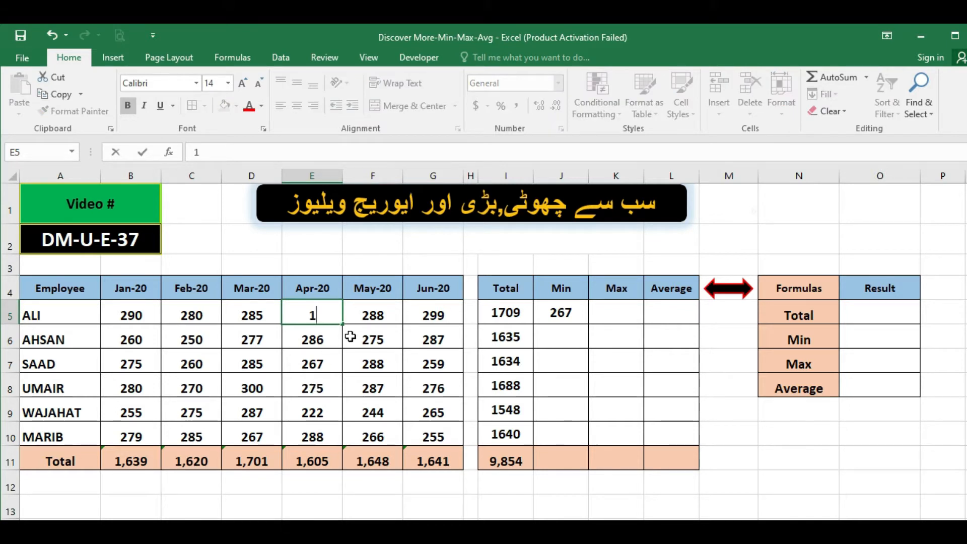
left_click(351, 337)
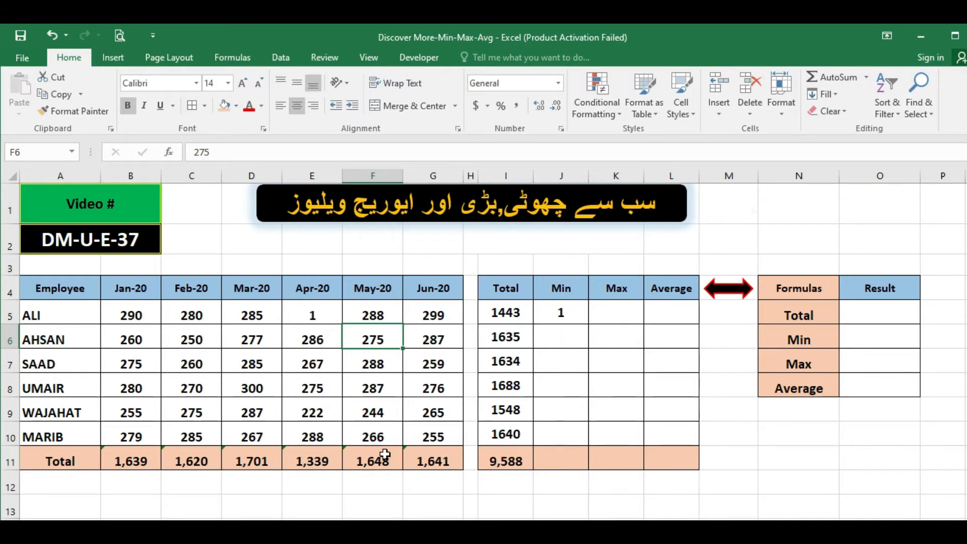
key("ctrl+z")
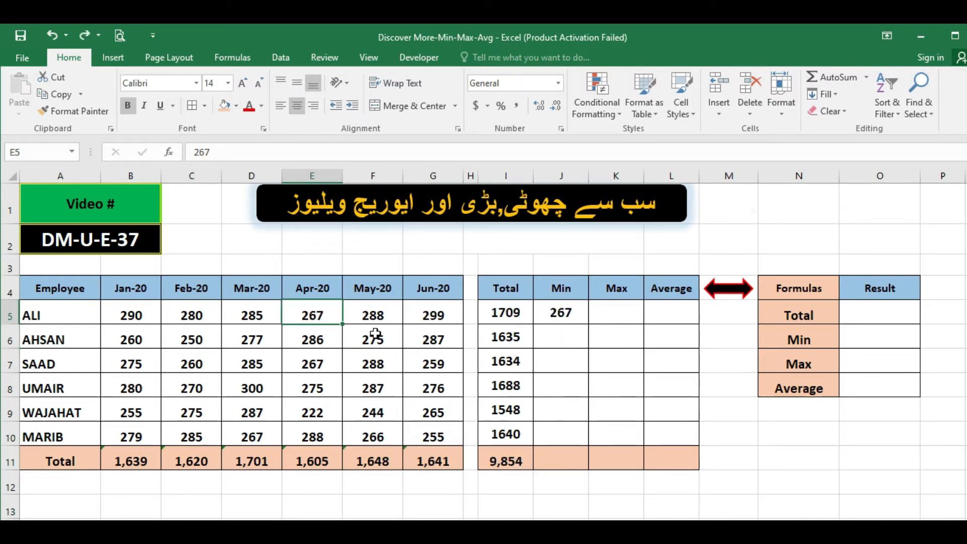
Step: Fill the minimum formula from J5 down to J10 and inspect the formulas in the filled cells without changing them
left_click(566, 306)
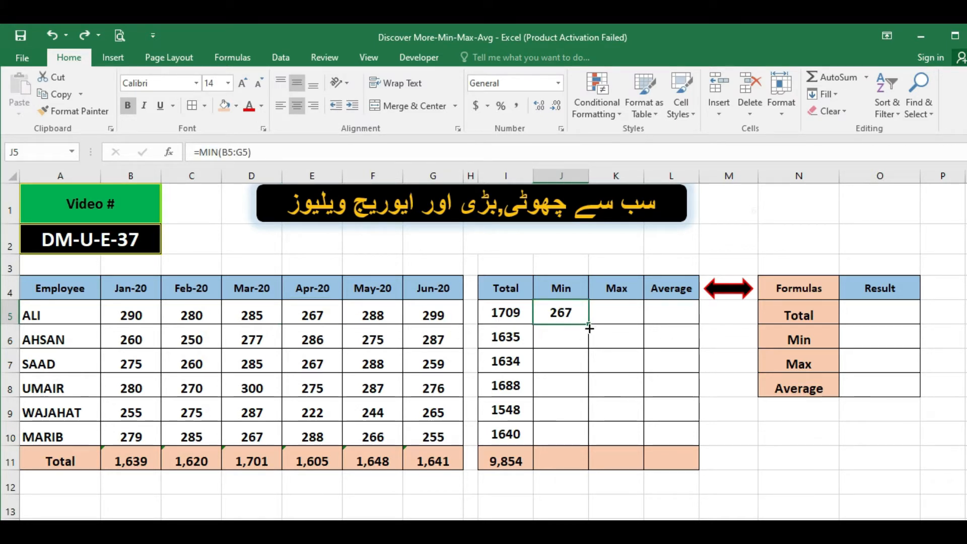
left_click_drag(589, 328, 587, 438)
left_click(564, 434)
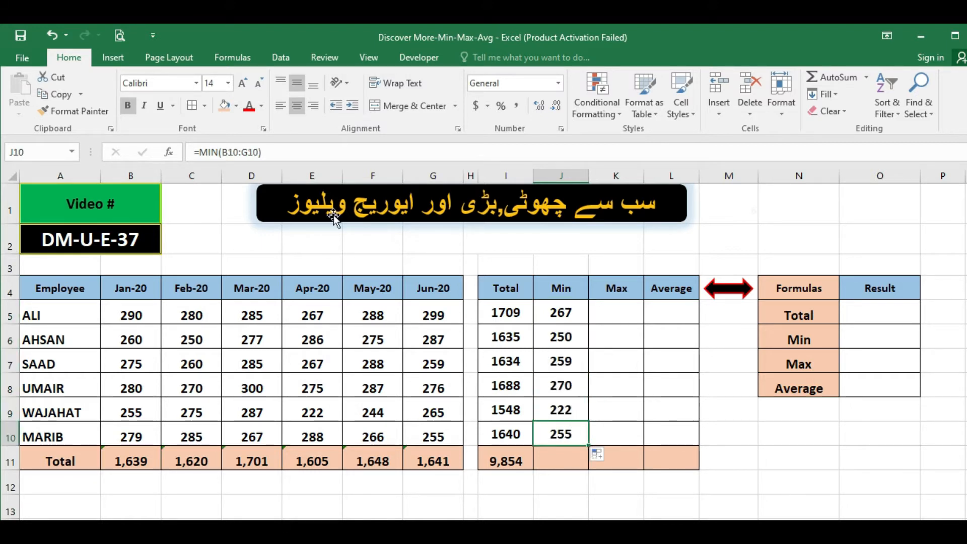
key("F2")
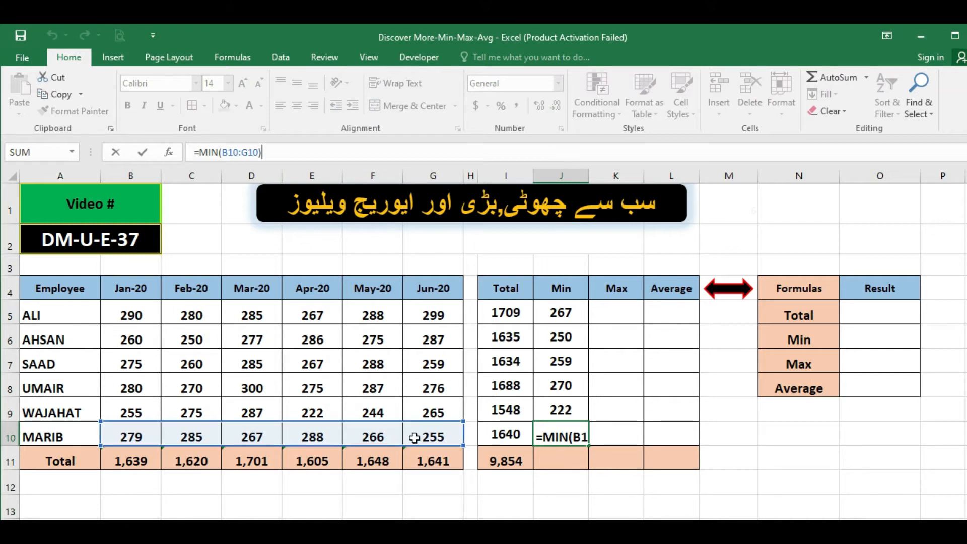
key("Escape")
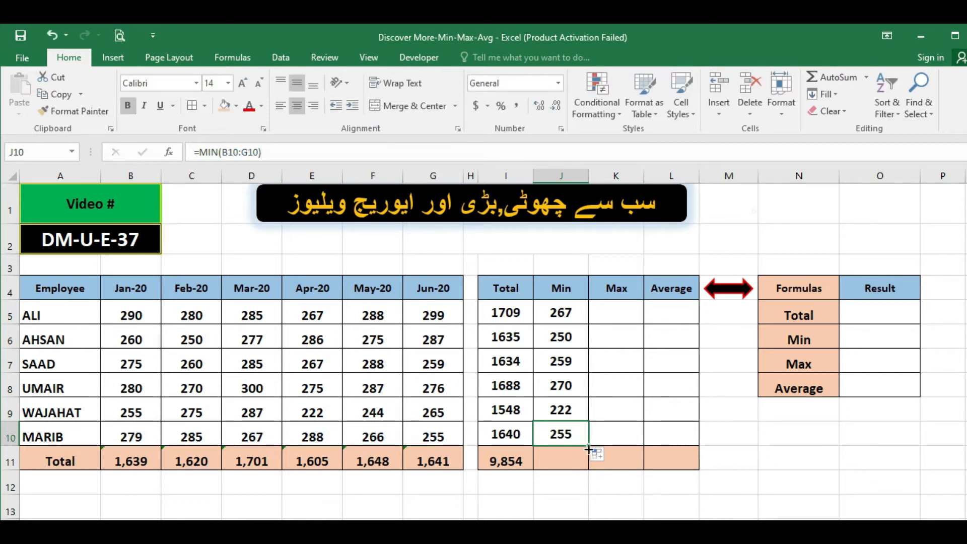
left_click(573, 313)
left_click(572, 343)
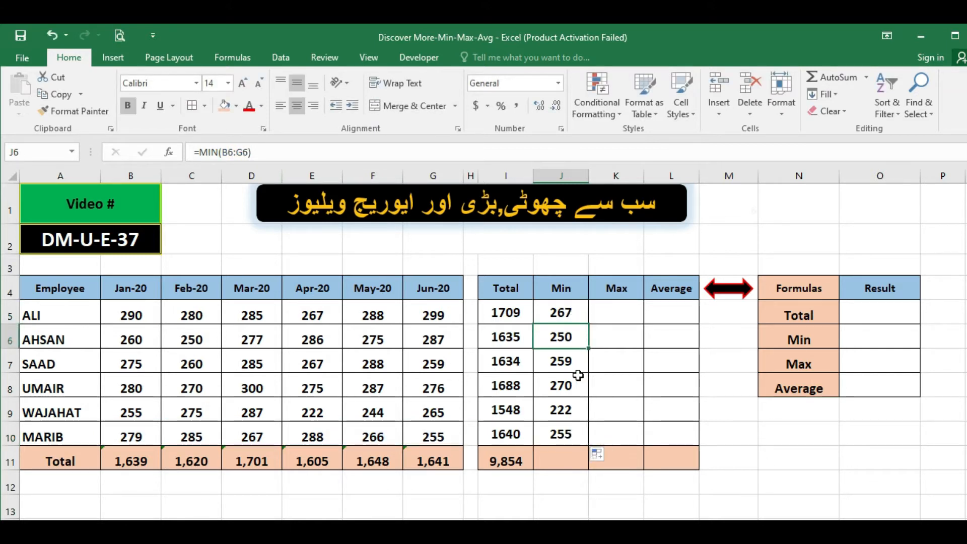
left_click(578, 375)
left_click(576, 391)
left_click(566, 409)
left_click(562, 433)
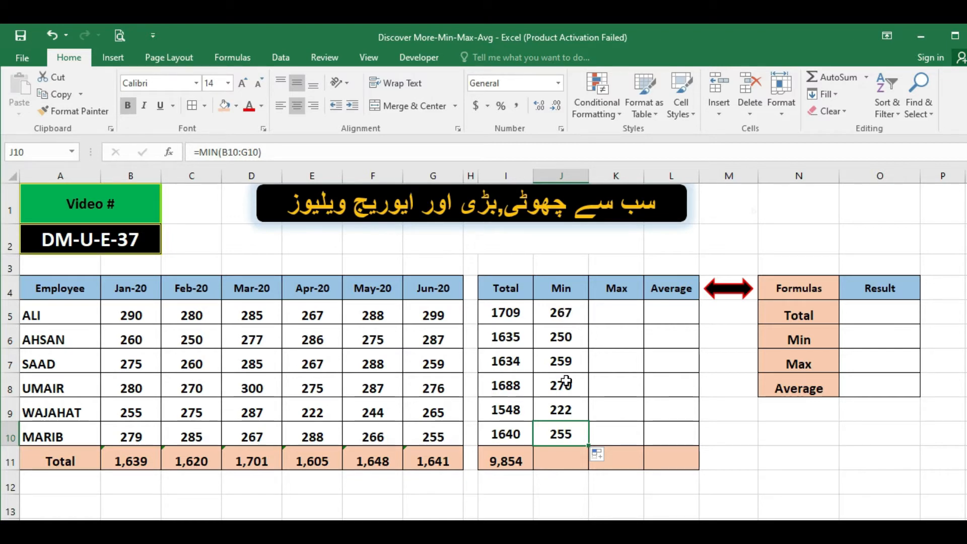
Step: Enter =max(B5:G5) in K5 for the first employee's highest value and check it against the January to June values
left_click(624, 309)
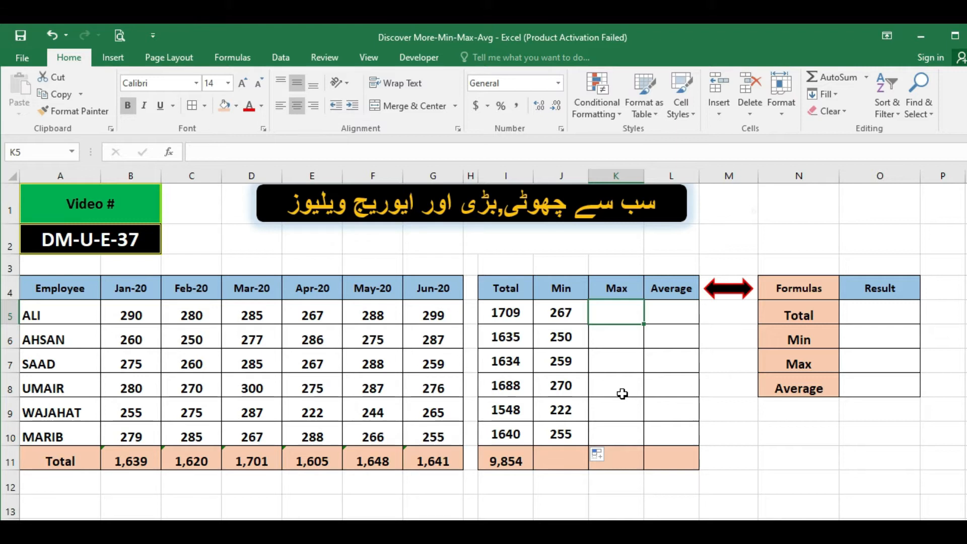
type("=")
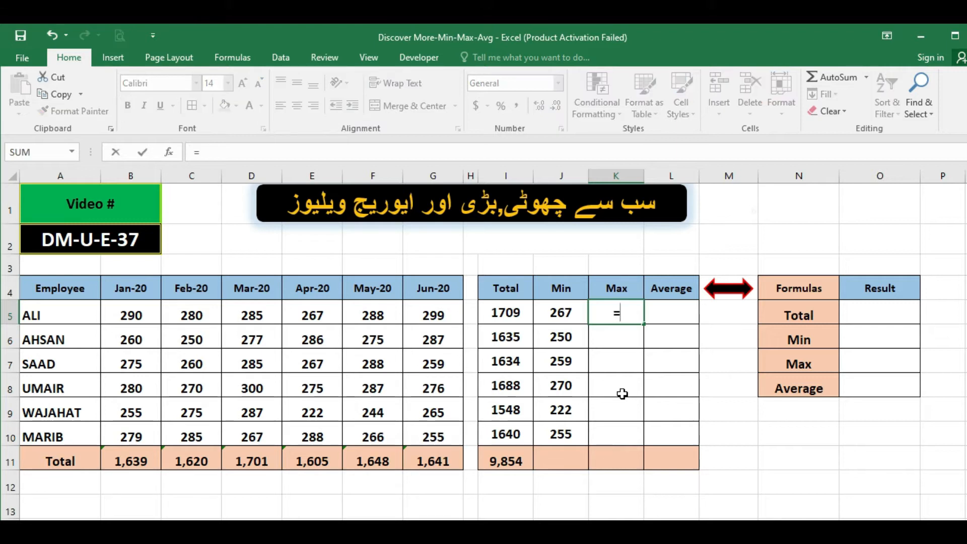
type("max")
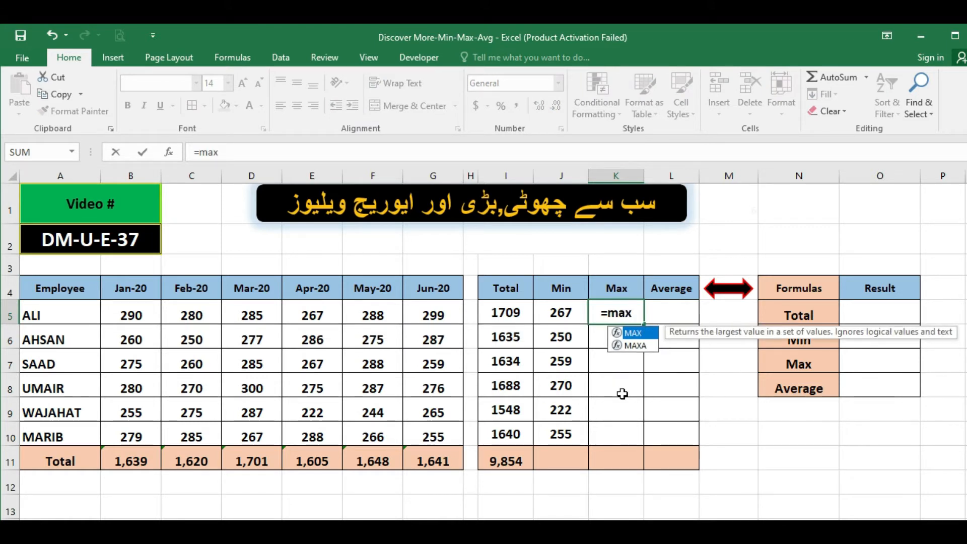
type("(")
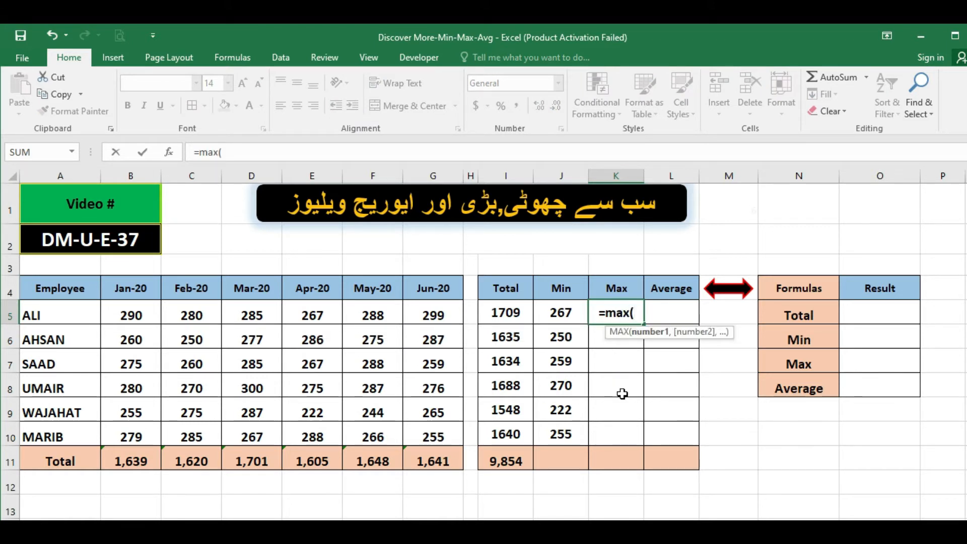
left_click_drag(132, 315, 430, 315)
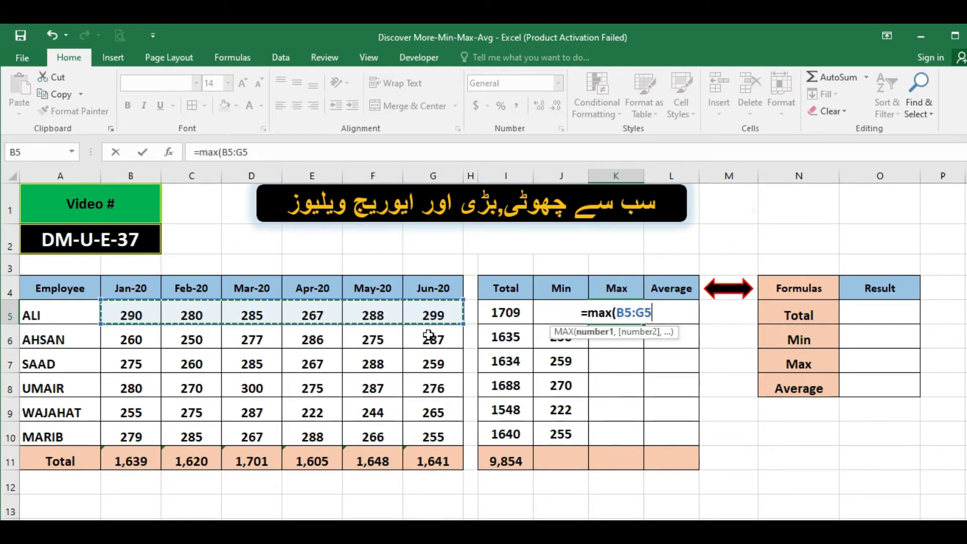
type(")")
key("Return")
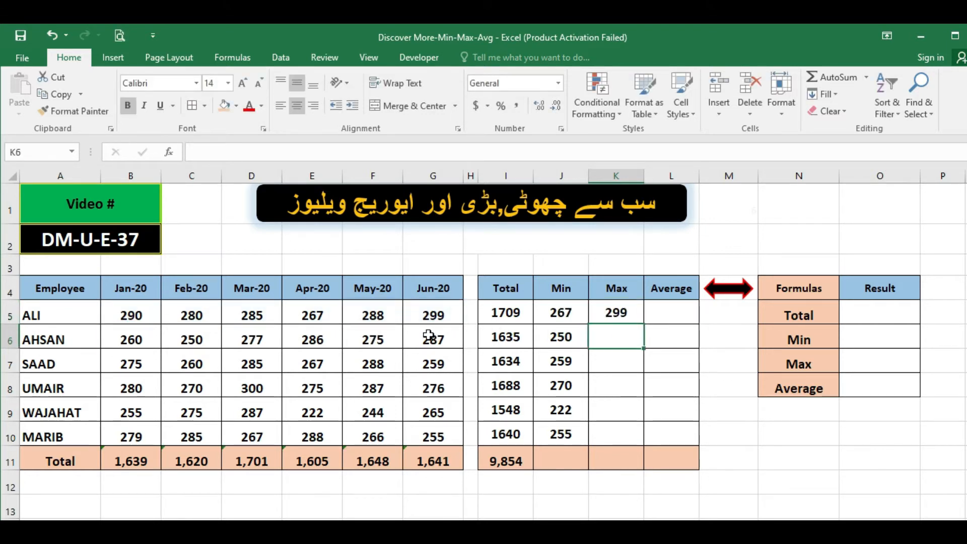
key("Up")
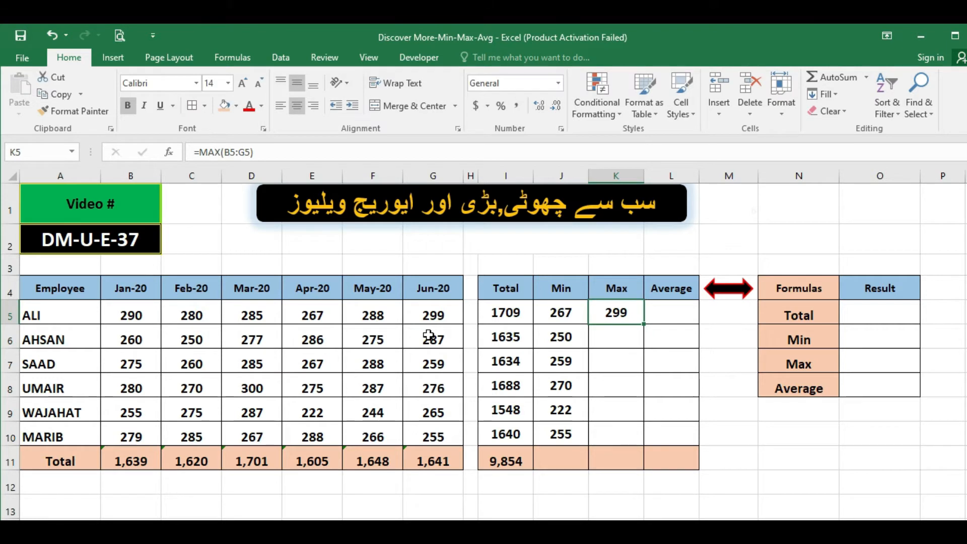
left_click_drag(431, 315, 157, 317)
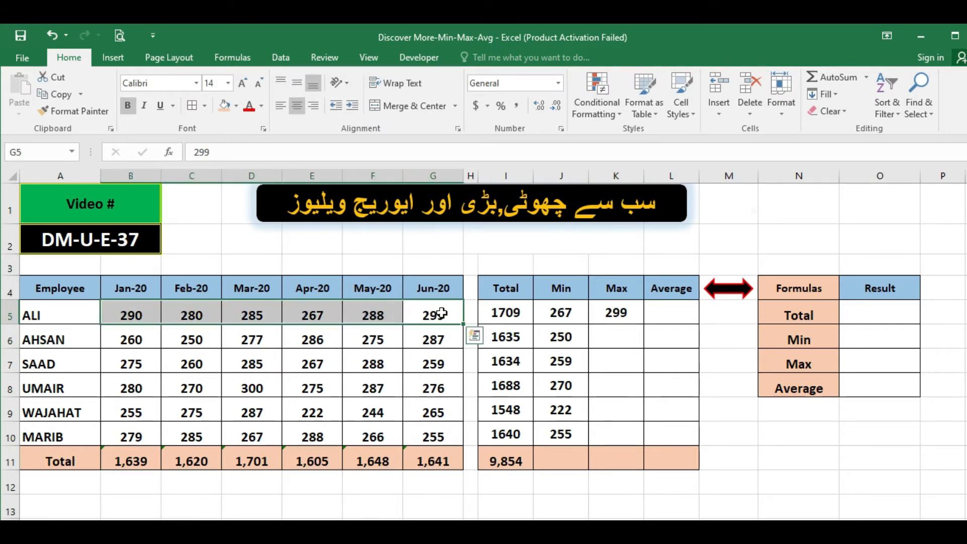
Step: Fill the maximum formula from K5 down to K10 and inspect the formulas in the filled cells without changing them
left_click(612, 313)
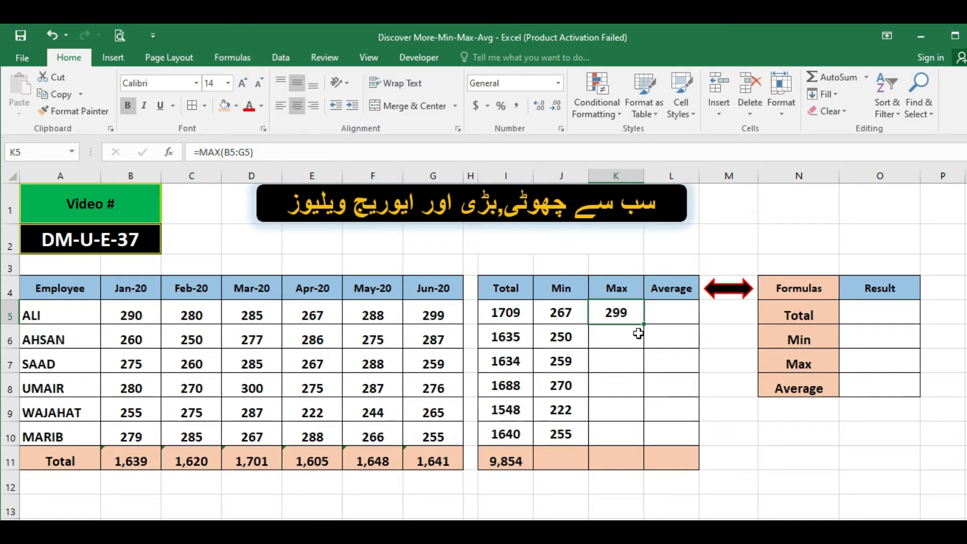
left_click_drag(645, 324, 644, 443)
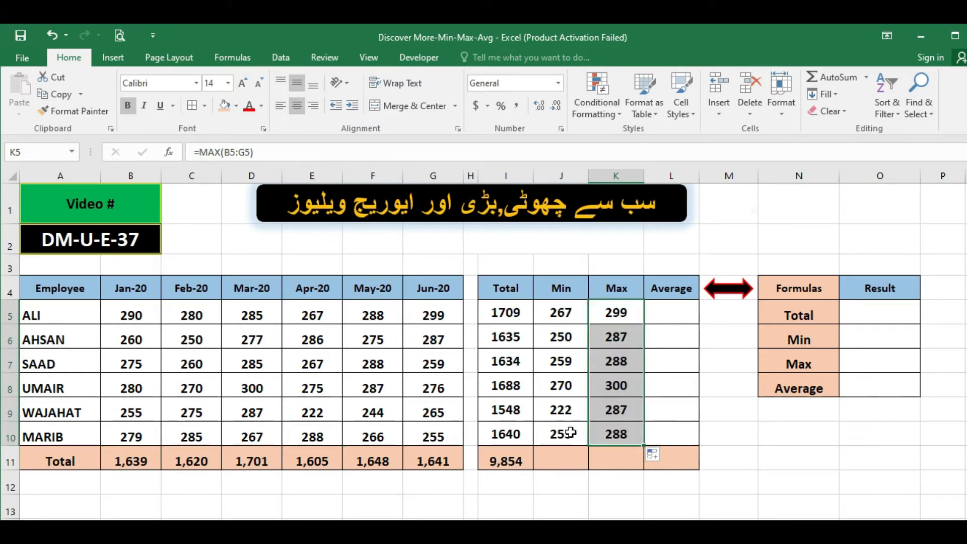
left_click(616, 334)
left_click(616, 395)
left_click(615, 434)
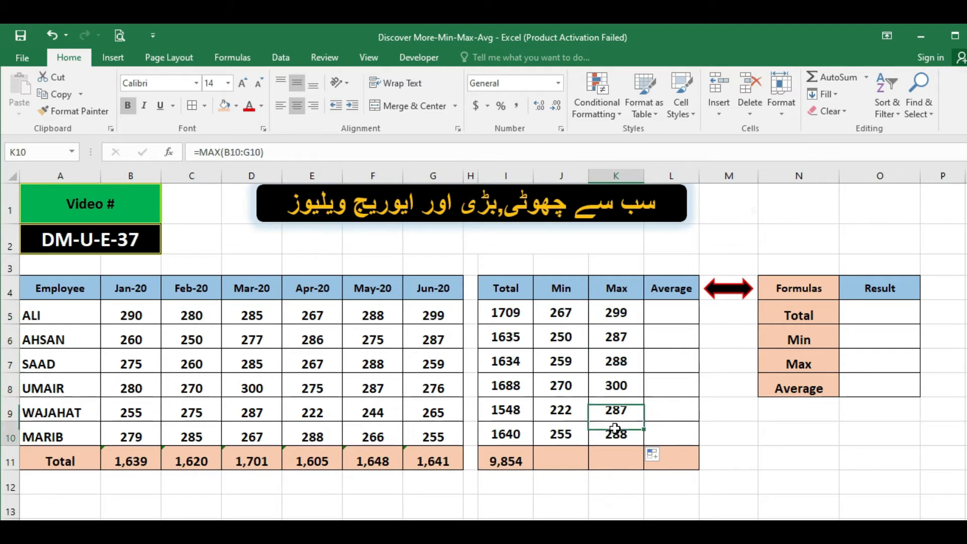
left_click(421, 146)
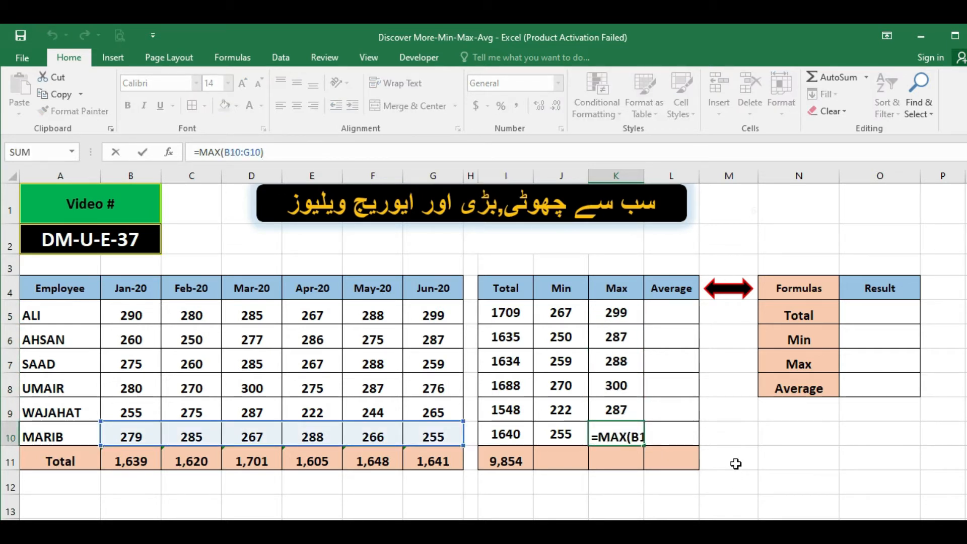
key("Return")
key("Up")
key("Up")
key("Up")
key("Up")
key("Up")
key("Up")
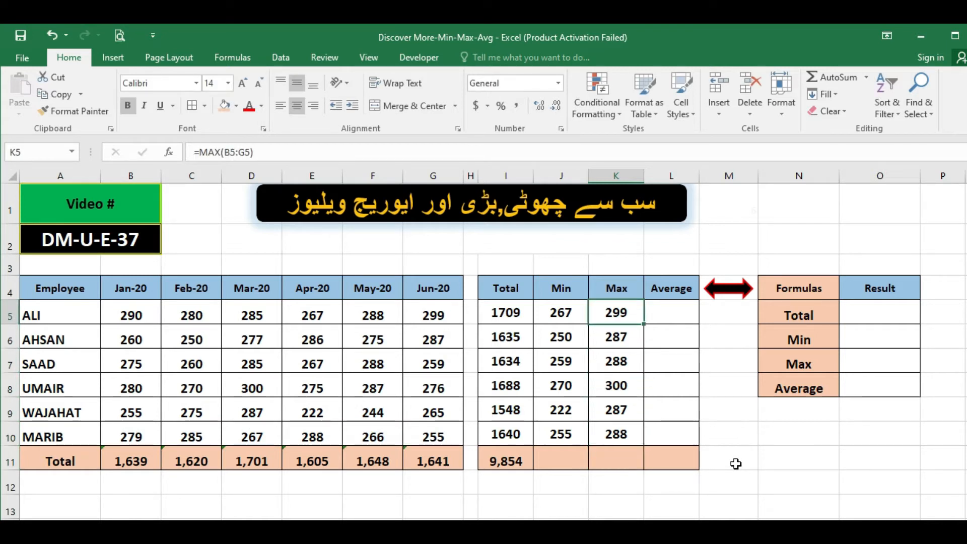
Step: Enter =(I5/6) in L5 to calculate the first employee's average by dividing the total by six months
key("Right")
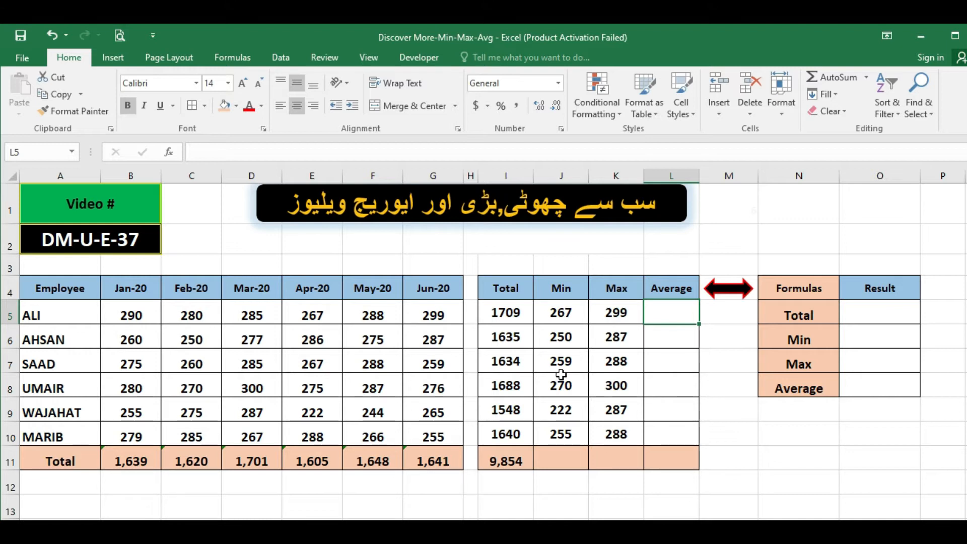
left_click(516, 320)
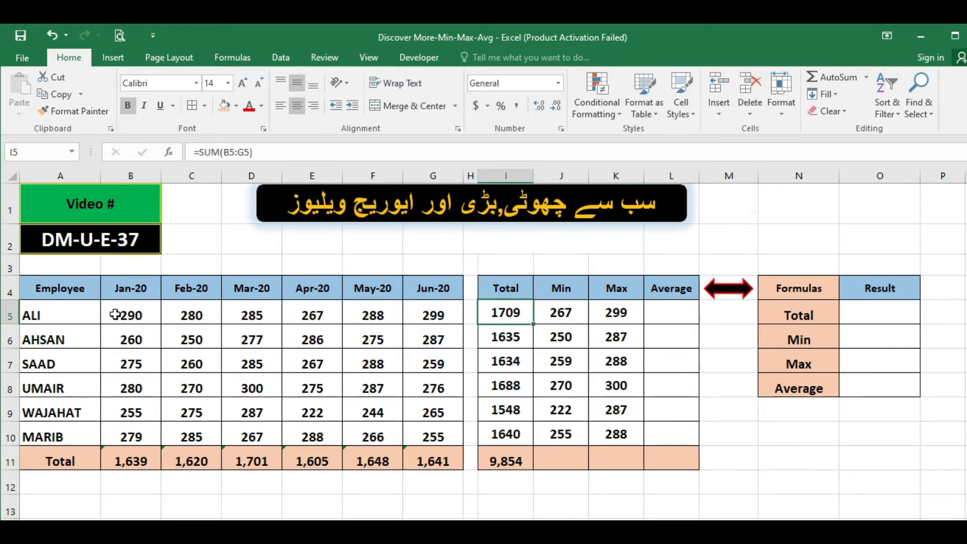
left_click_drag(119, 315, 396, 315)
left_click_drag(423, 314, 423, 314)
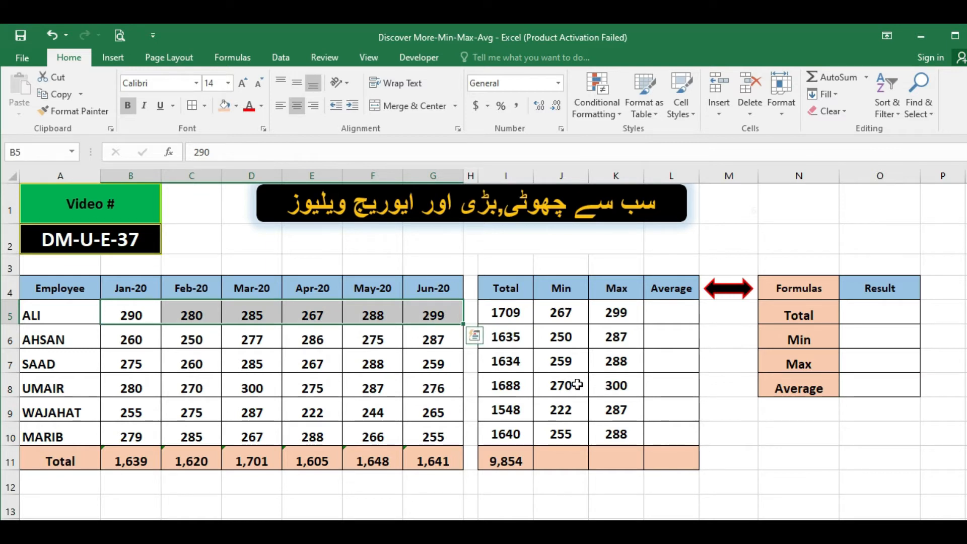
left_click(509, 312)
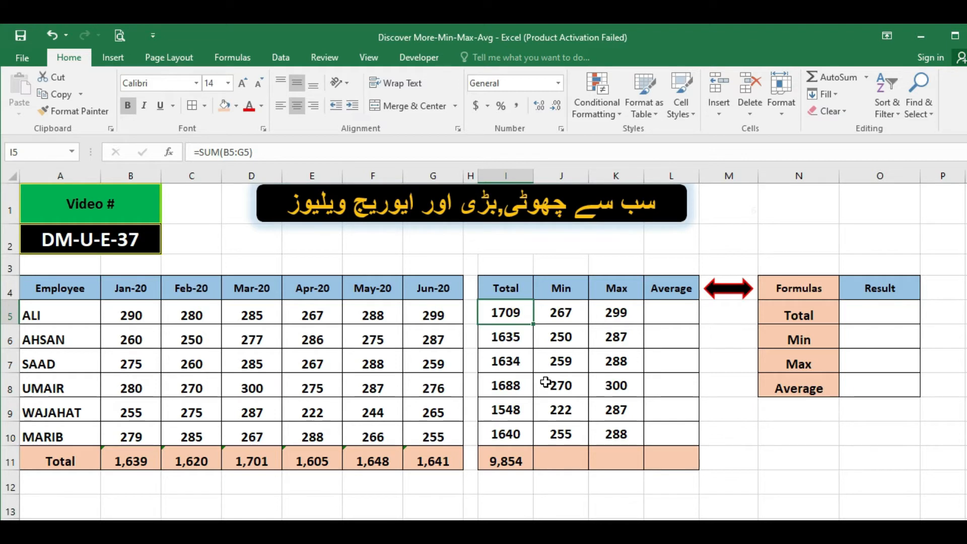
left_click(672, 316)
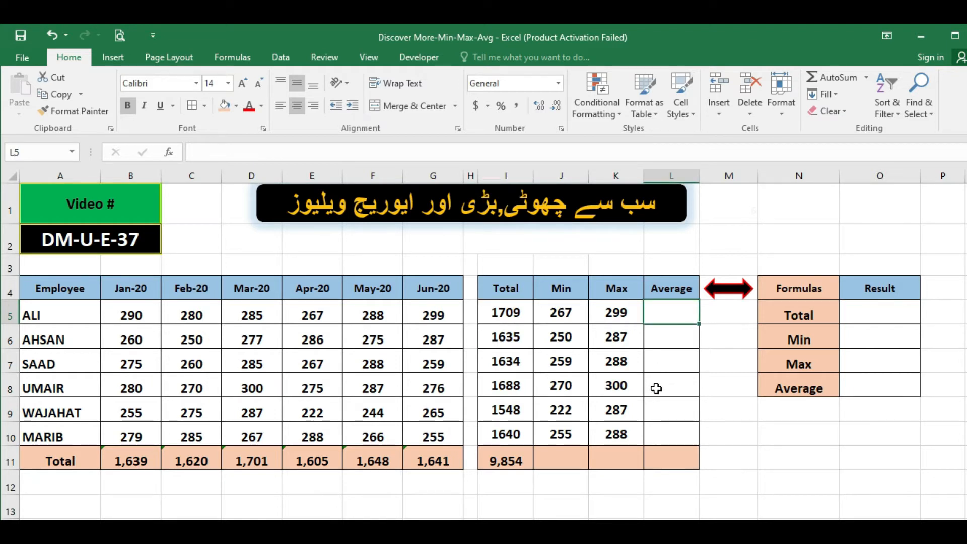
type("=")
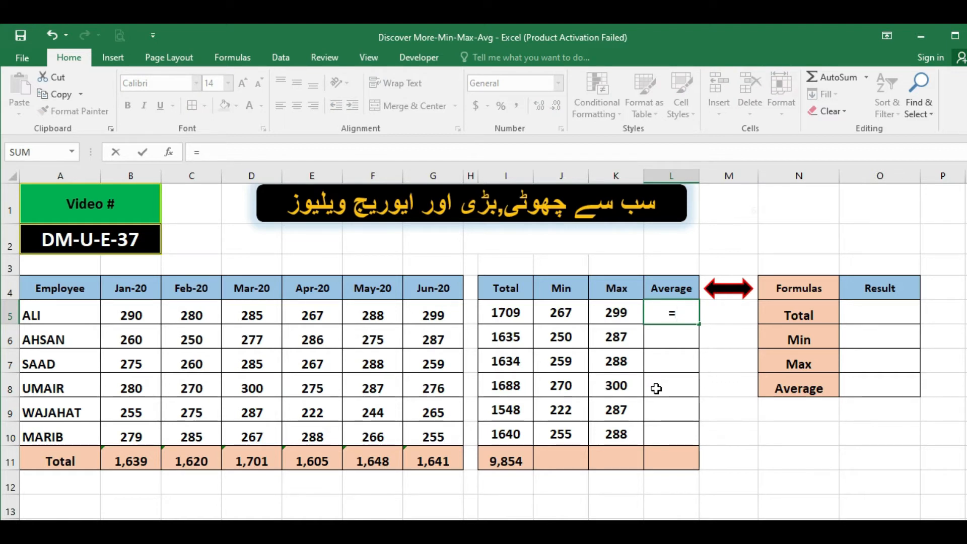
type("(")
left_click(512, 312)
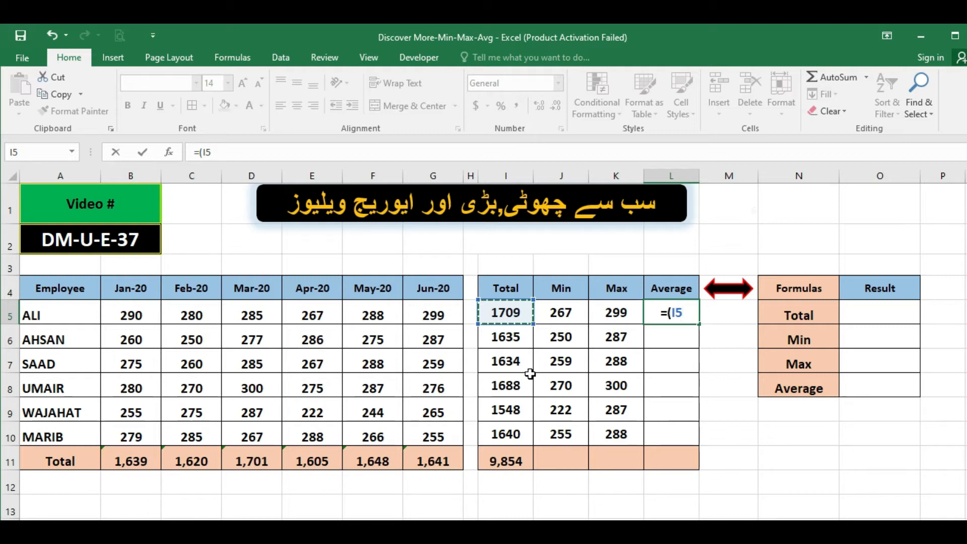
type("/")
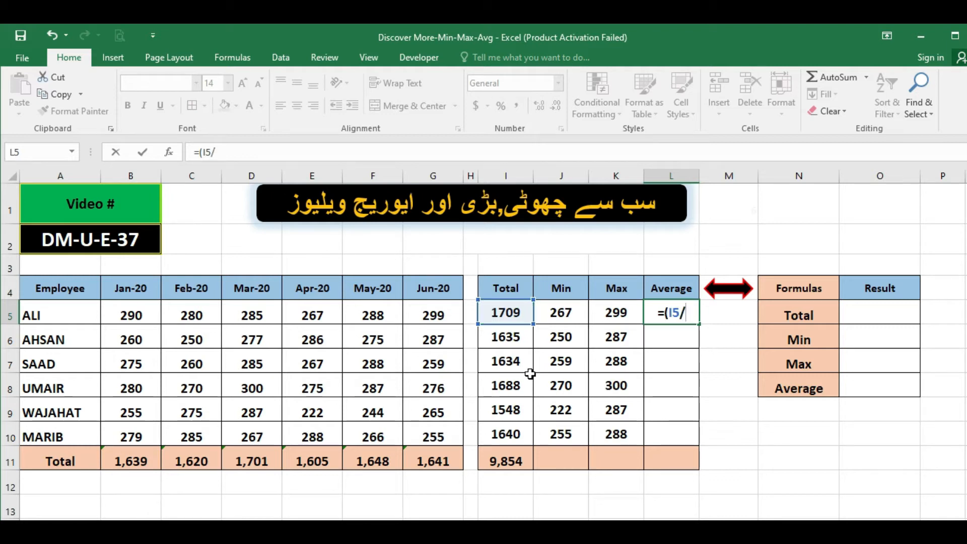
type("6)")
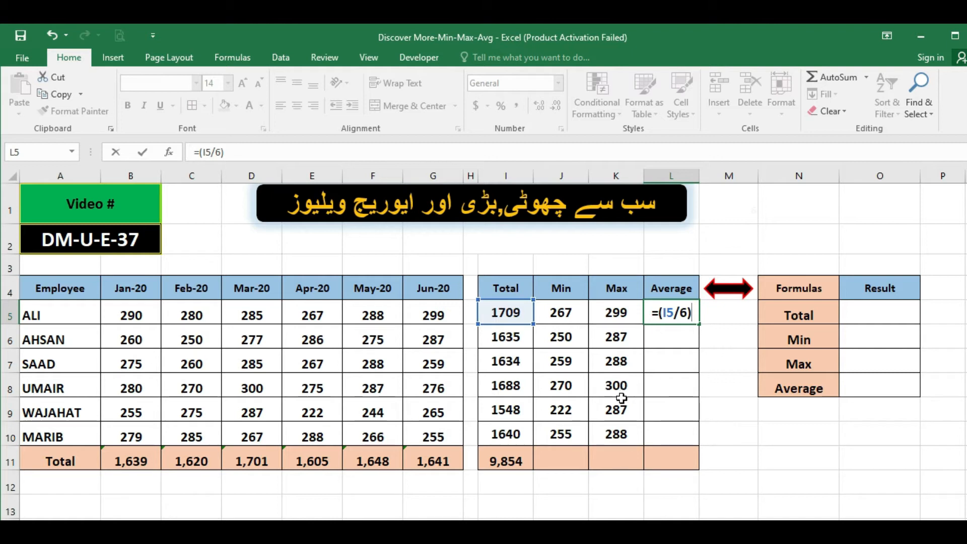
key("ctrl+Return")
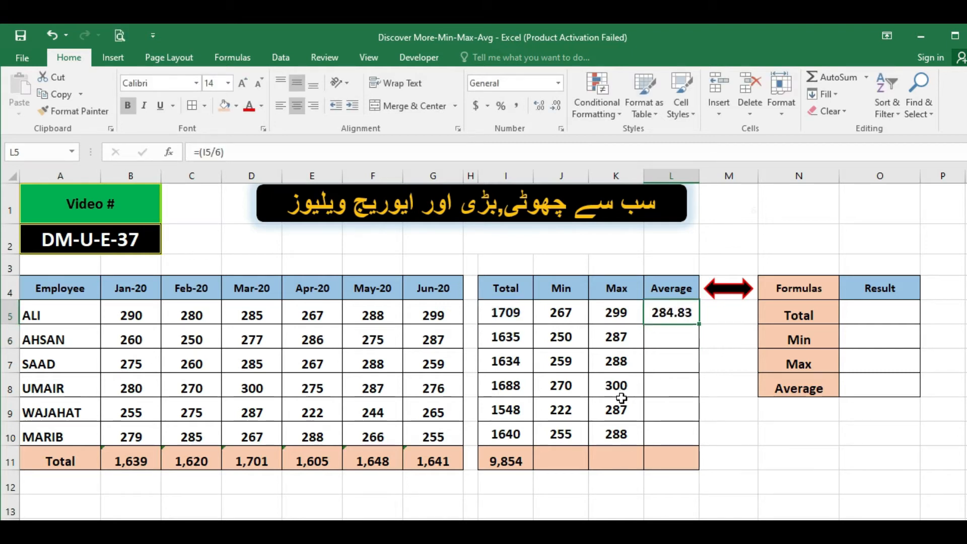
Step: Display the average in L5 with no decimal places and review it against the first employee's total and January to June values
left_click(554, 111)
left_click(554, 111)
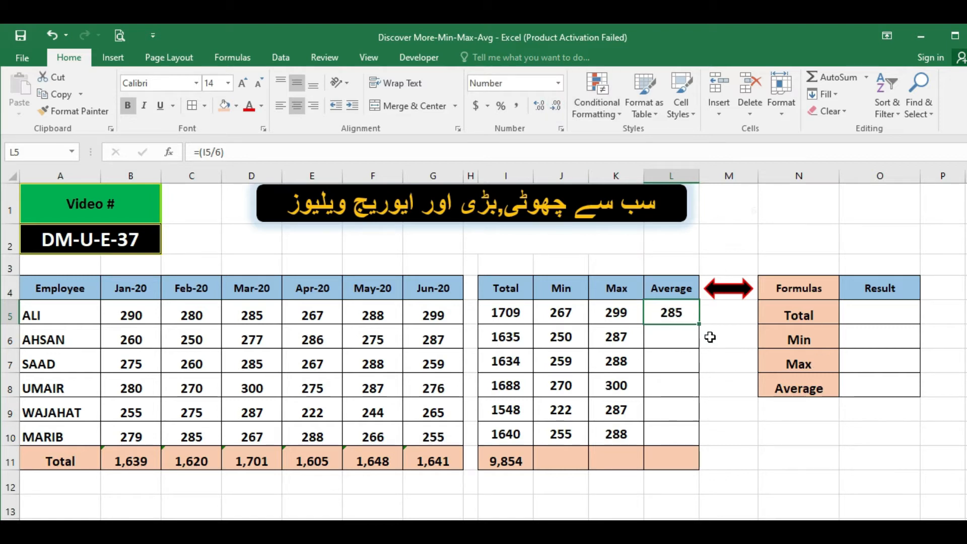
left_click(673, 337)
left_click(667, 311)
left_click_drag(131, 312, 415, 312)
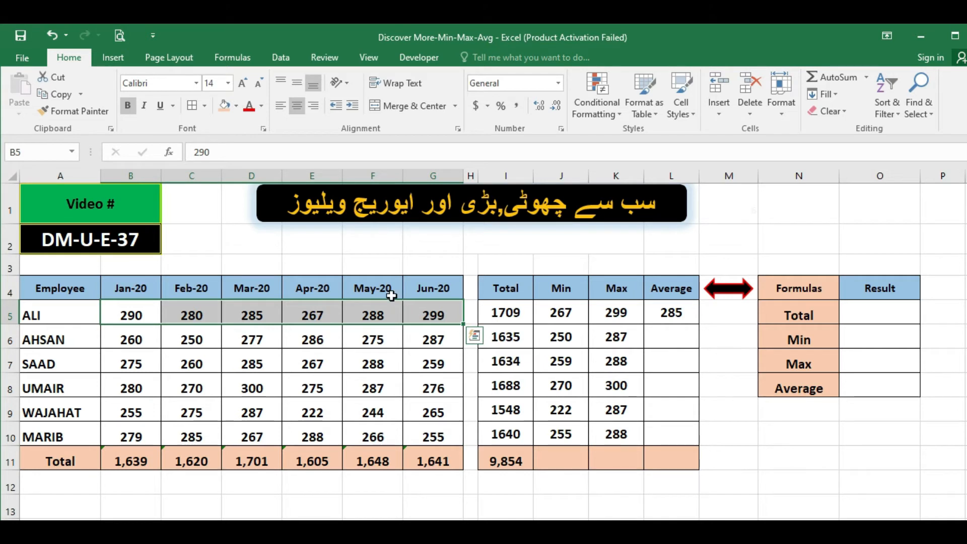
left_click(664, 317)
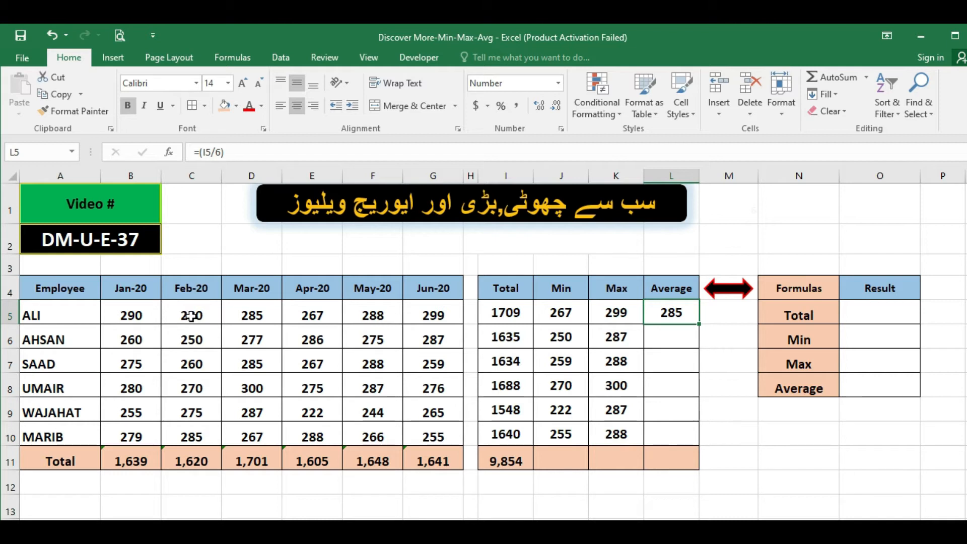
left_click(503, 313)
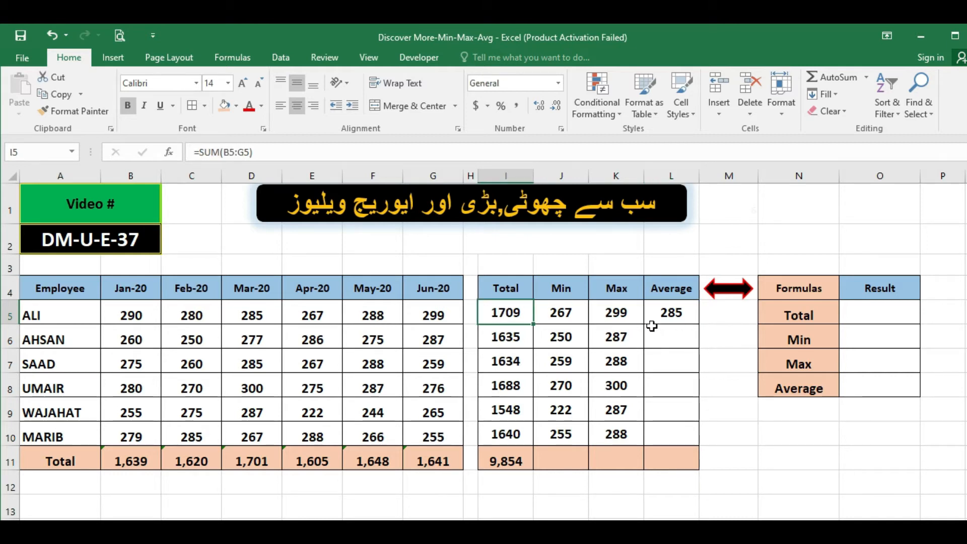
left_click(667, 319)
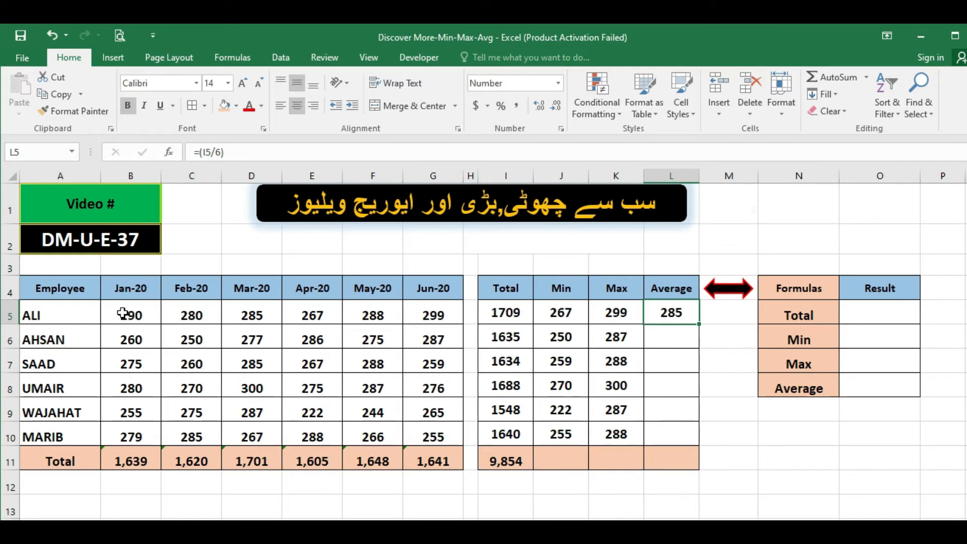
left_click_drag(122, 314, 411, 314)
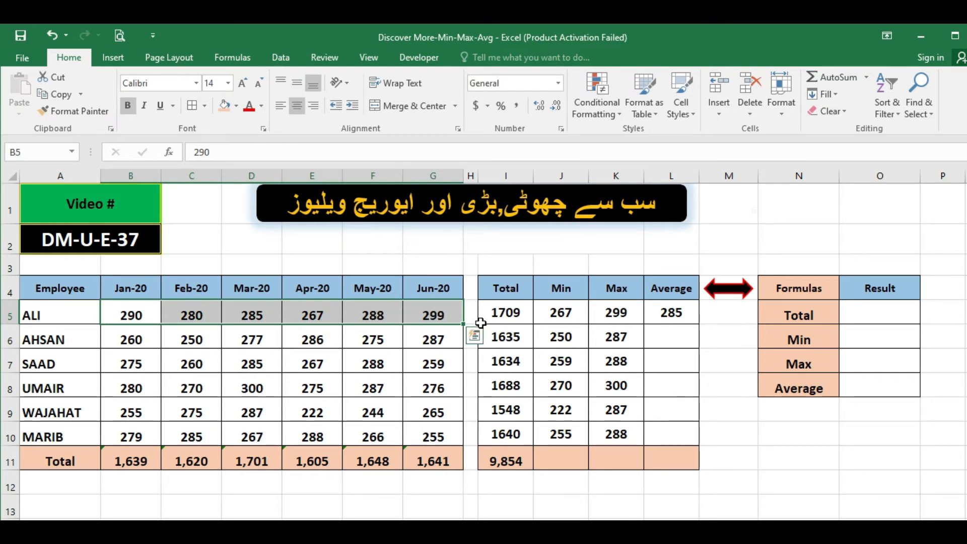
Step: Replace the formula in L5 with =average(B5:G5) to average the first employee's January to June values
left_click(668, 316)
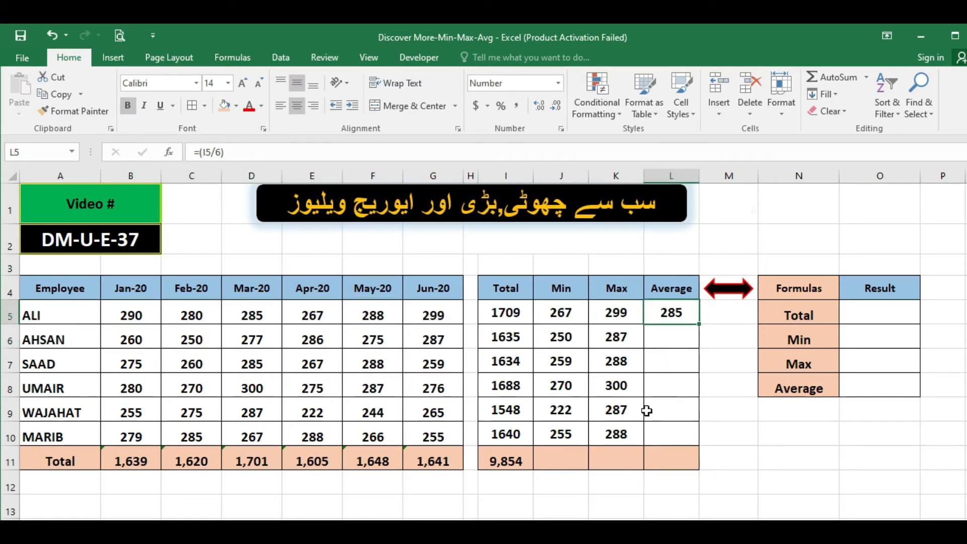
type("=ave")
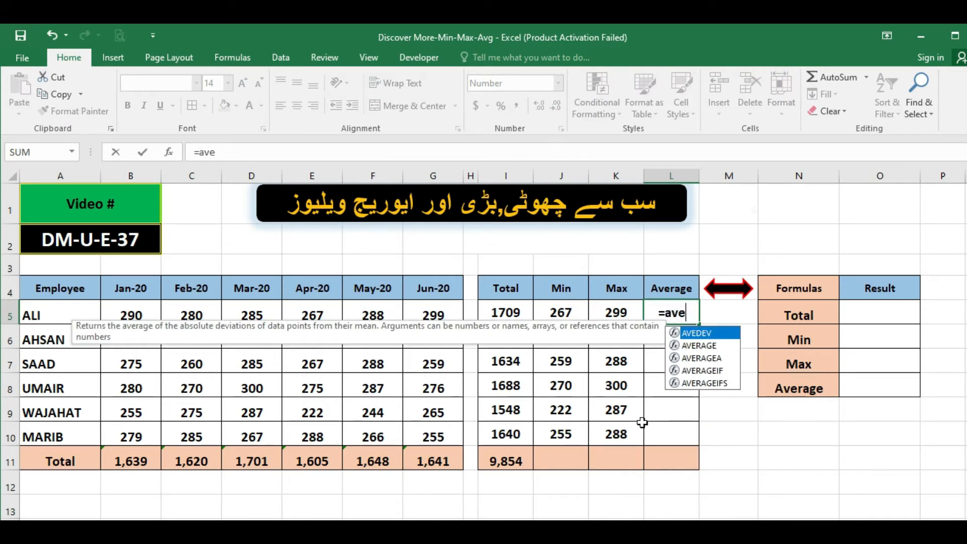
type("rage")
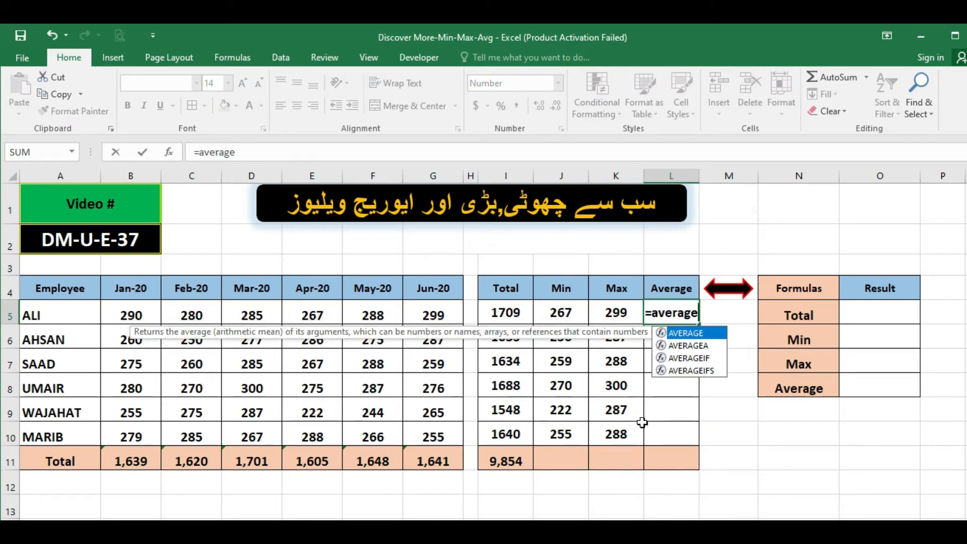
type("(")
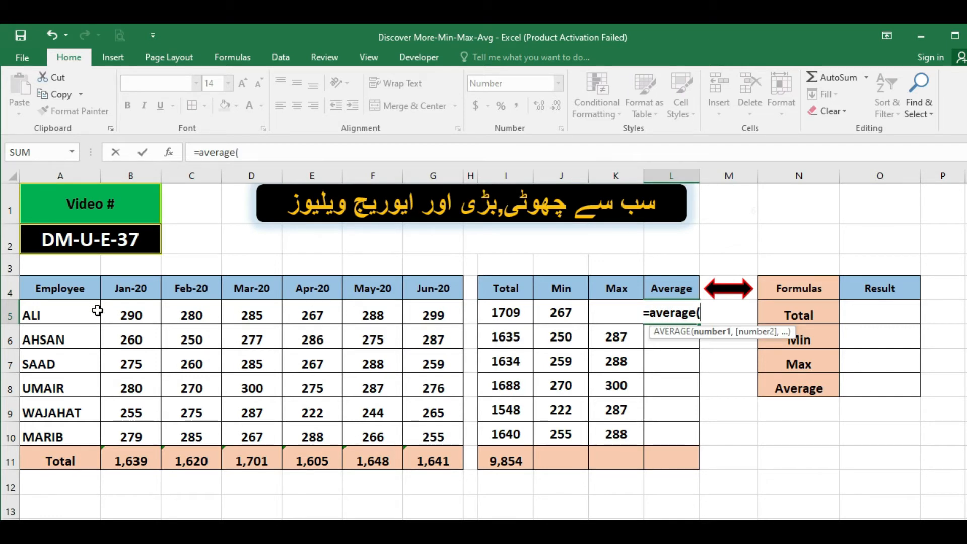
left_click_drag(125, 313, 414, 312)
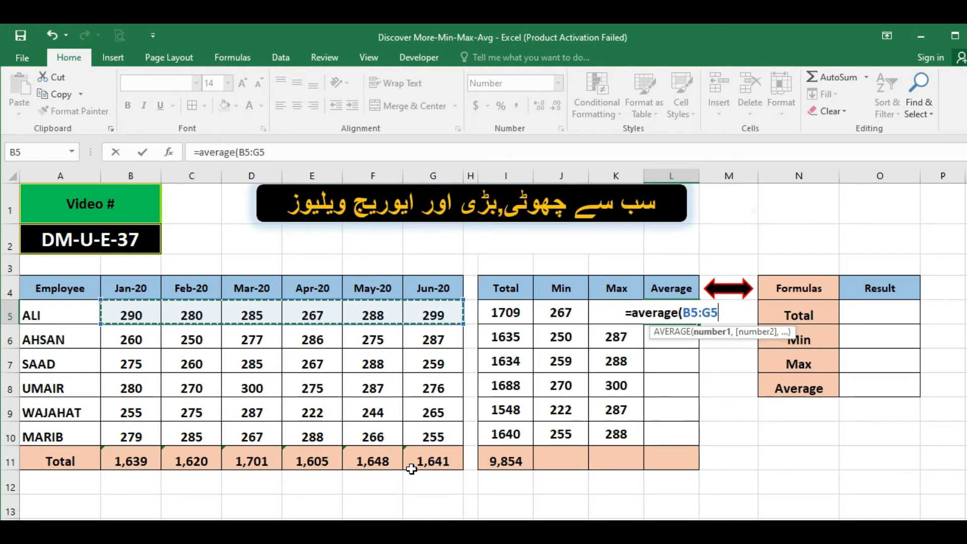
type(")")
key("Return")
key("Up")
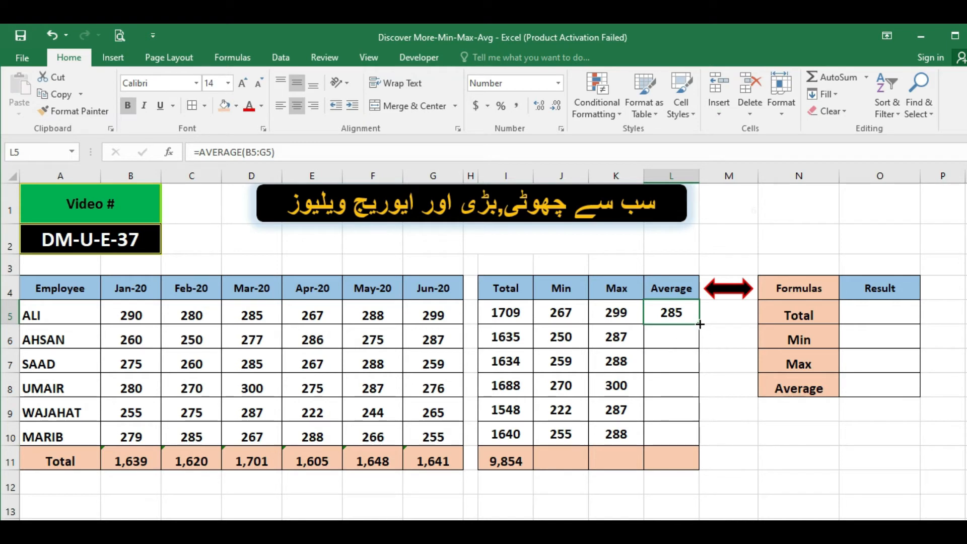
Step: Fill the average formula from L5 down to L10 and inspect the formula in L10 without changing it
left_click_drag(700, 324, 696, 443)
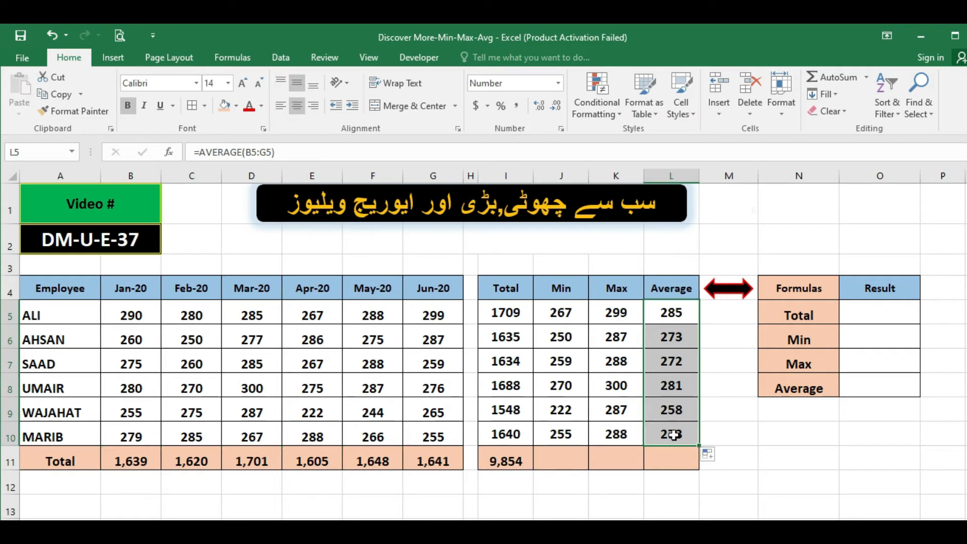
left_click(673, 433)
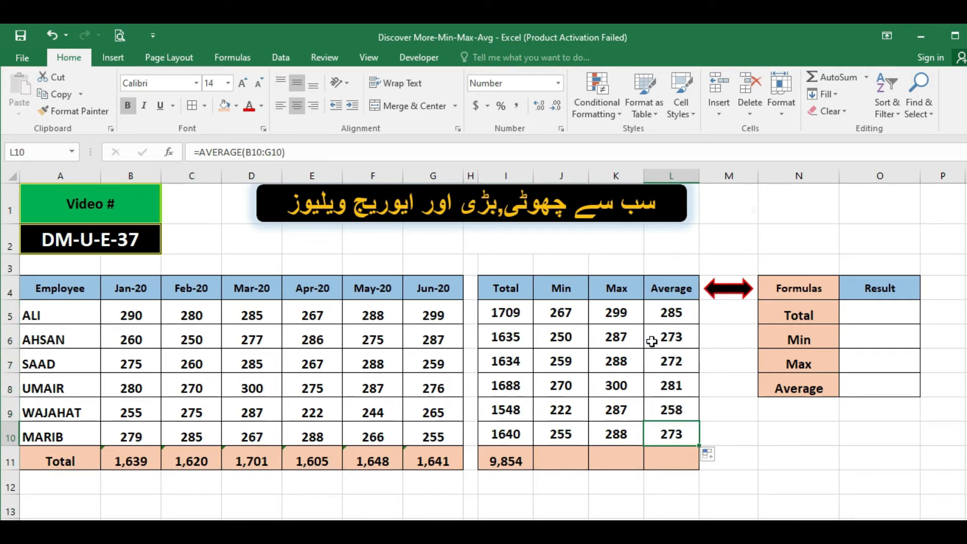
left_click(677, 406)
left_click(675, 428)
left_click(339, 154)
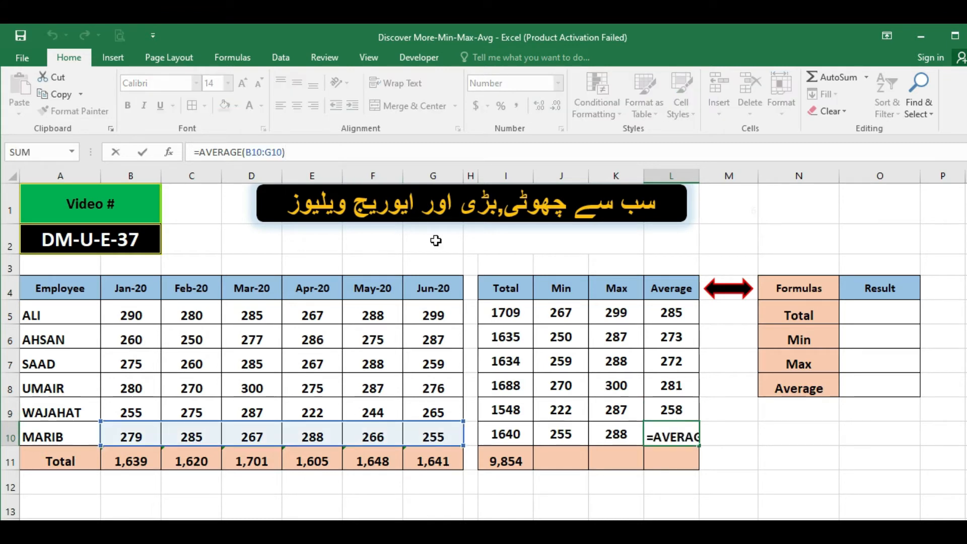
key("Return")
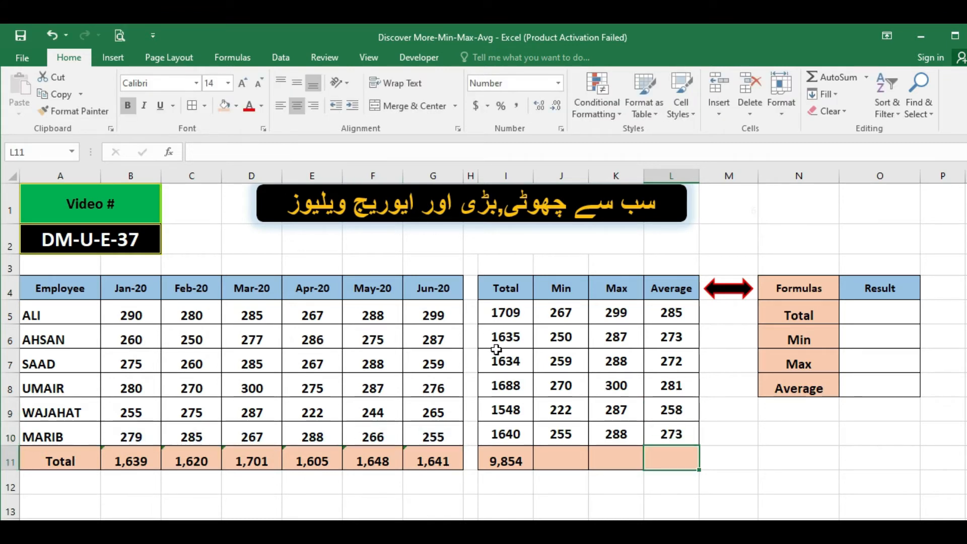
Step: Copy the total-row sum formula from I11 into J11, K11 and L11 to total the Min, Max and Average columns
left_click(571, 462)
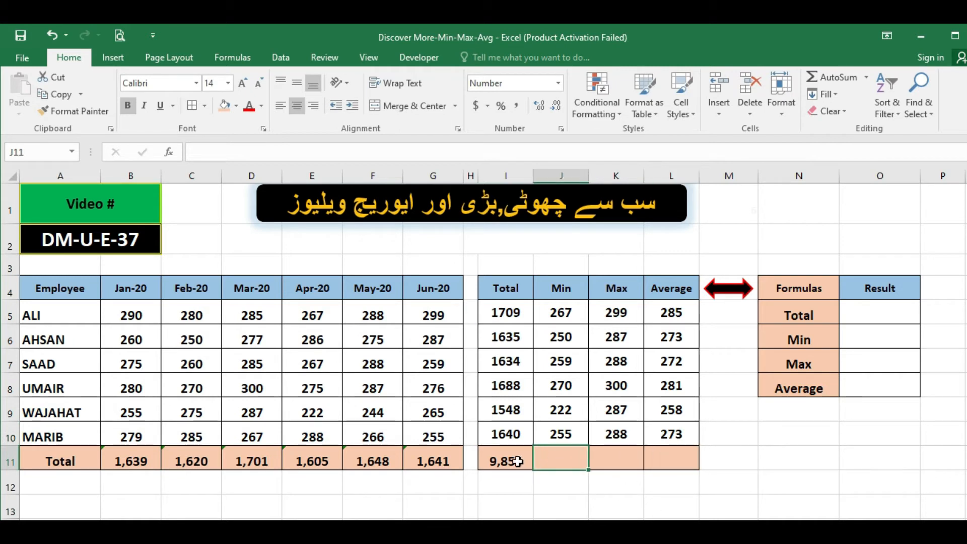
left_click(519, 462)
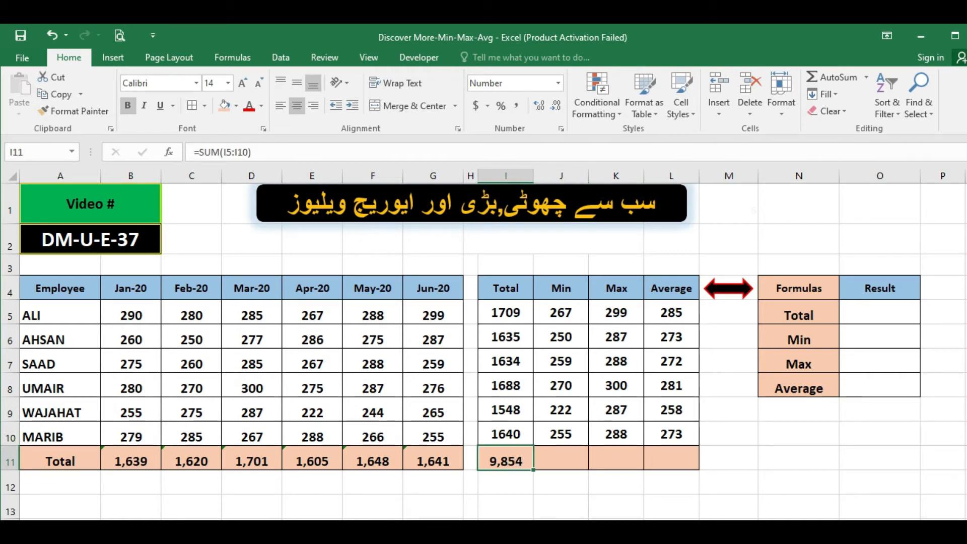
key("ctrl+c")
key("Right")
key("Return")
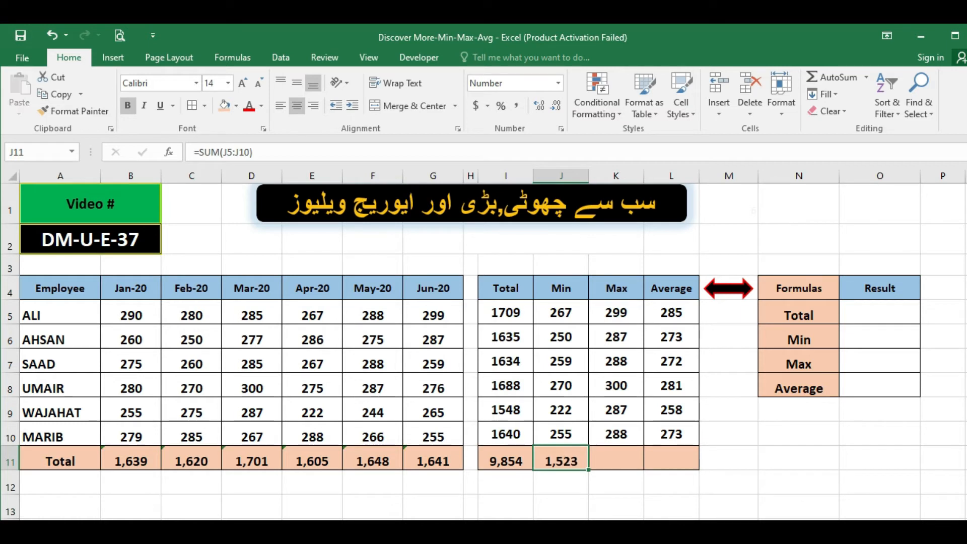
key("ctrl+c")
key("Right")
key("Return")
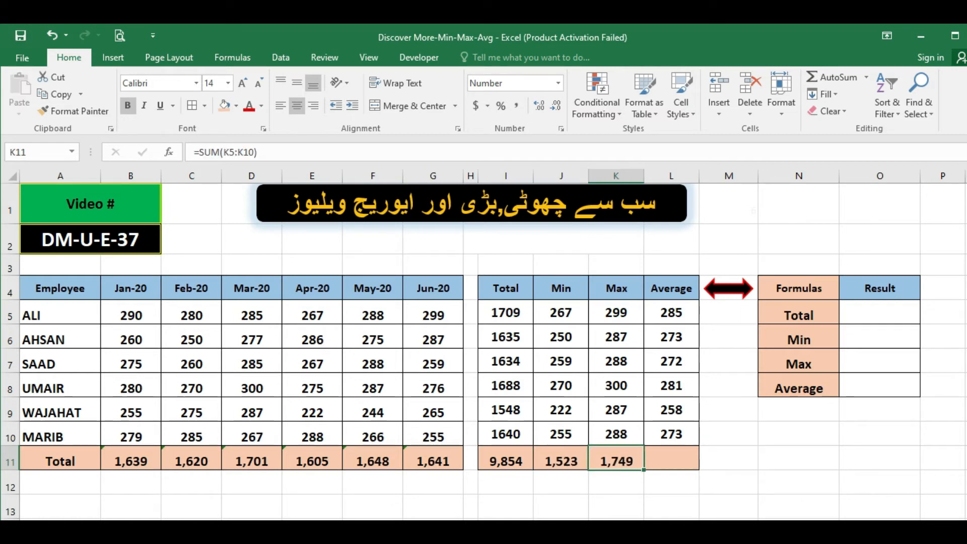
key("ctrl+c")
key("Right")
key("Return")
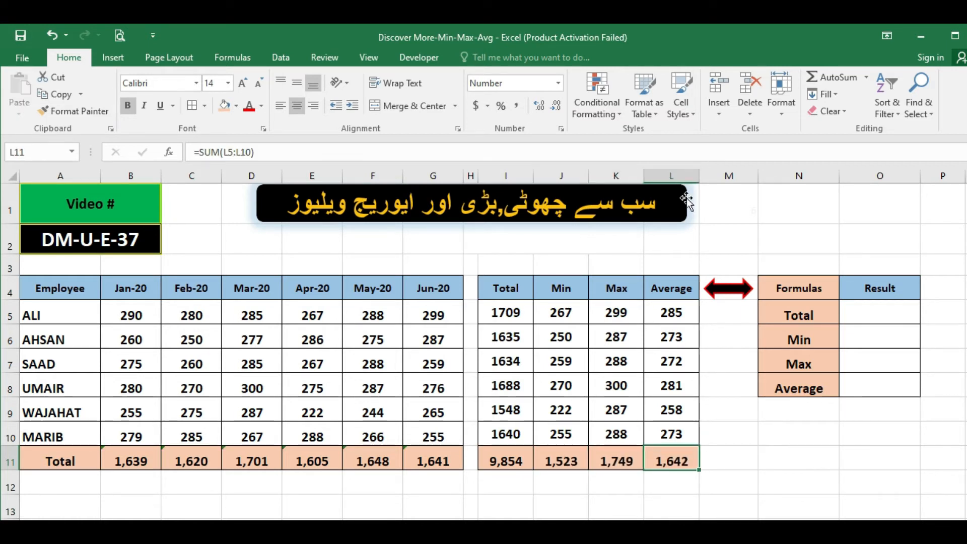
Step: Review the Total, Min, Max and Average columns, their formulas and the Min column's total against the empty Result table
left_click_drag(557, 312, 558, 436)
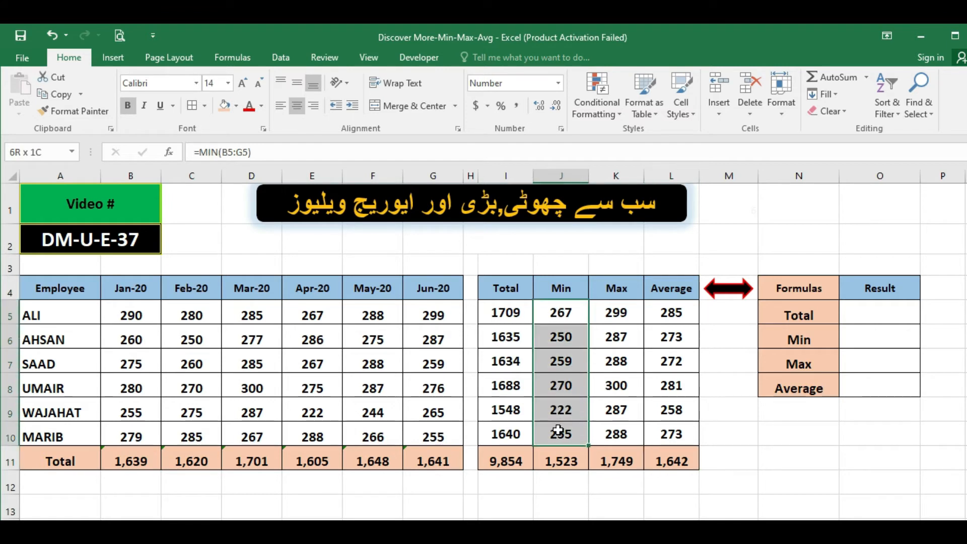
left_click(564, 461)
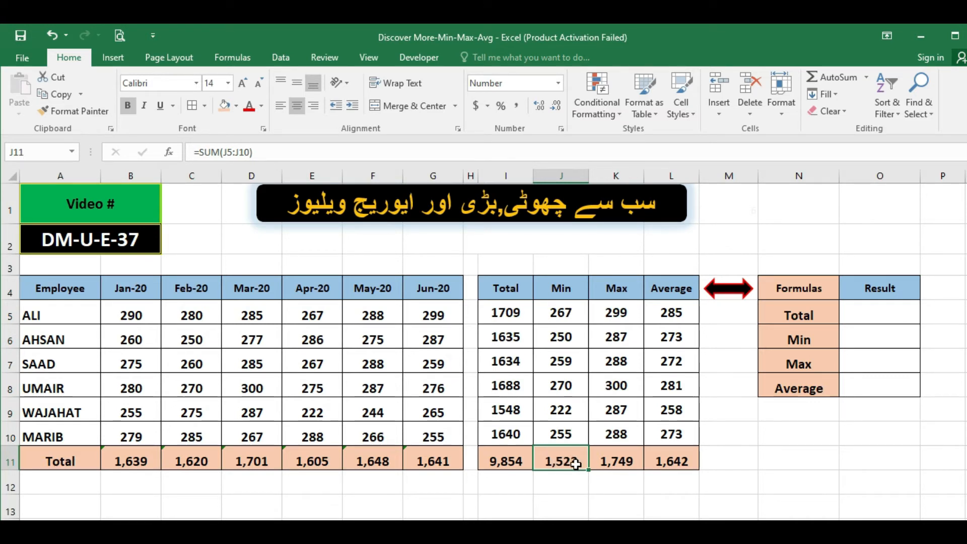
left_click_drag(565, 315, 563, 429)
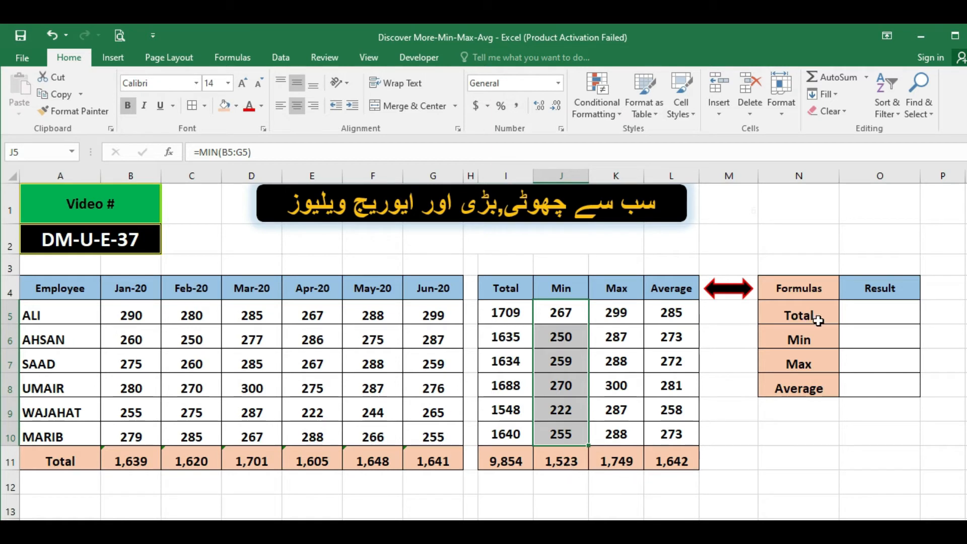
left_click(847, 313)
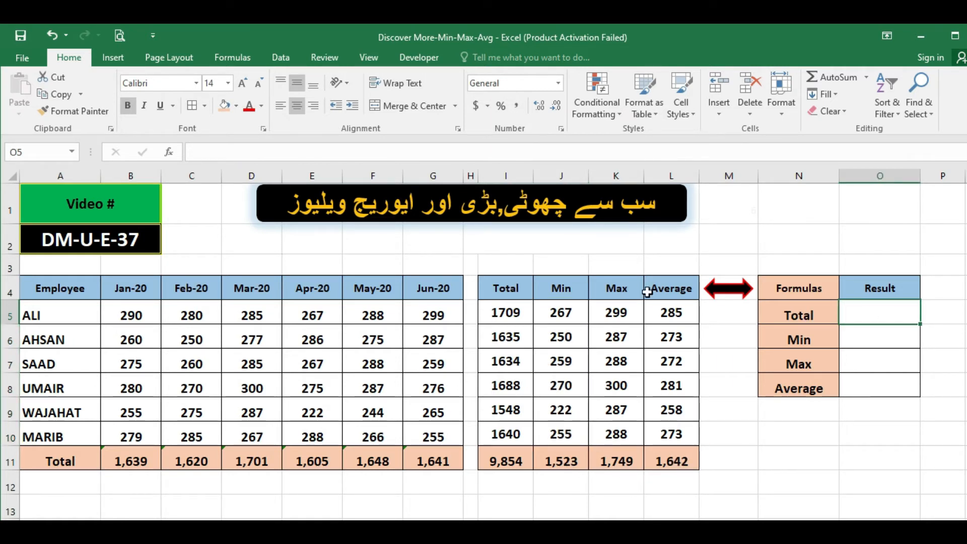
left_click(552, 305)
left_click_drag(551, 306, 658, 434)
left_click_drag(496, 311, 498, 433)
left_click_drag(567, 310, 655, 434)
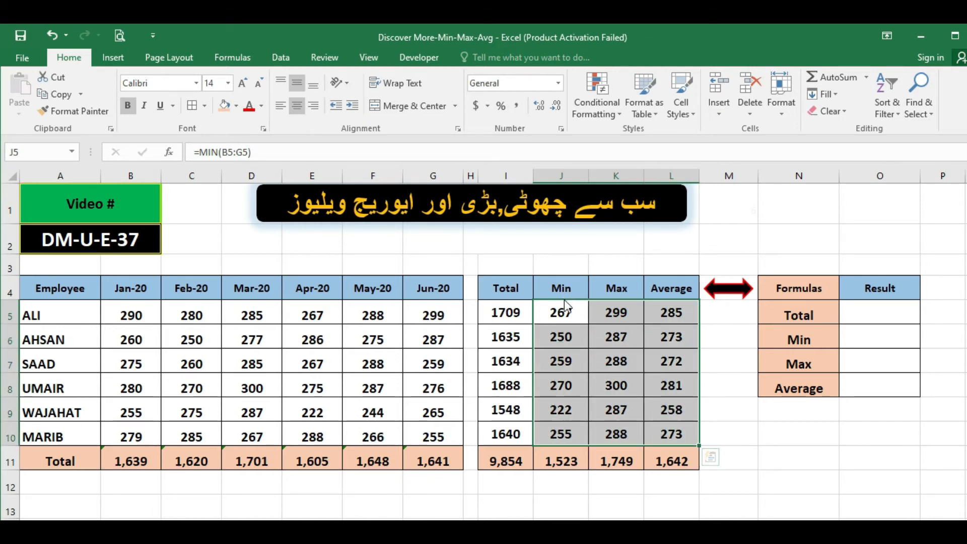
left_click(617, 316)
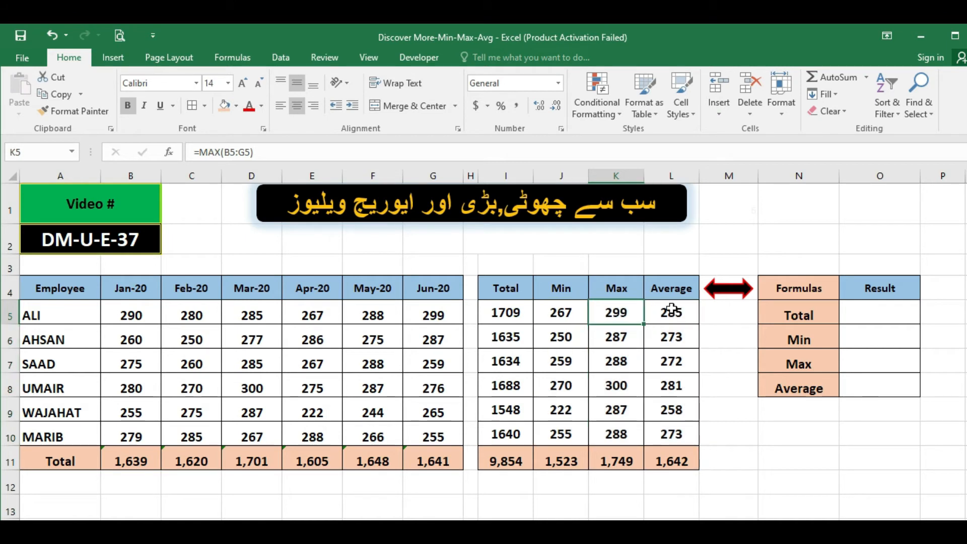
left_click(672, 309)
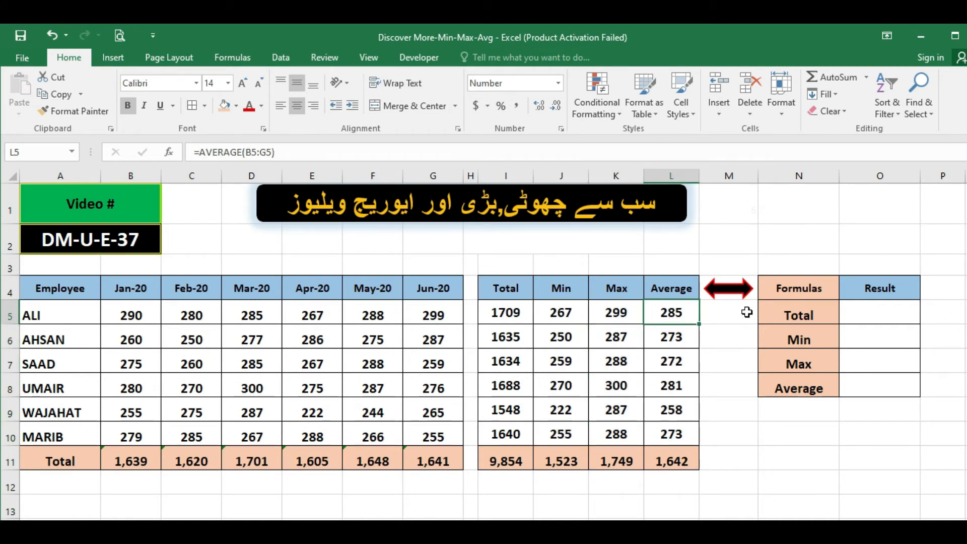
left_click(848, 316)
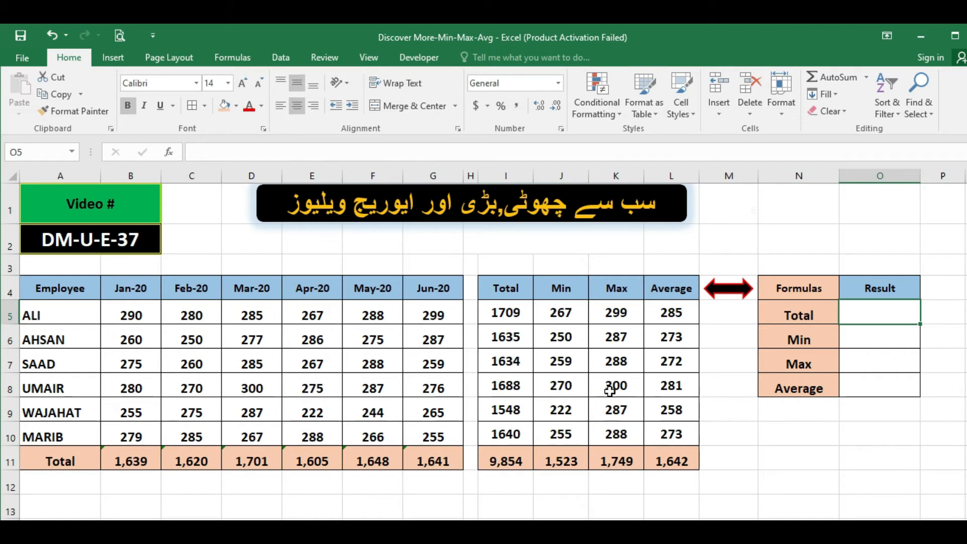
left_click(510, 466)
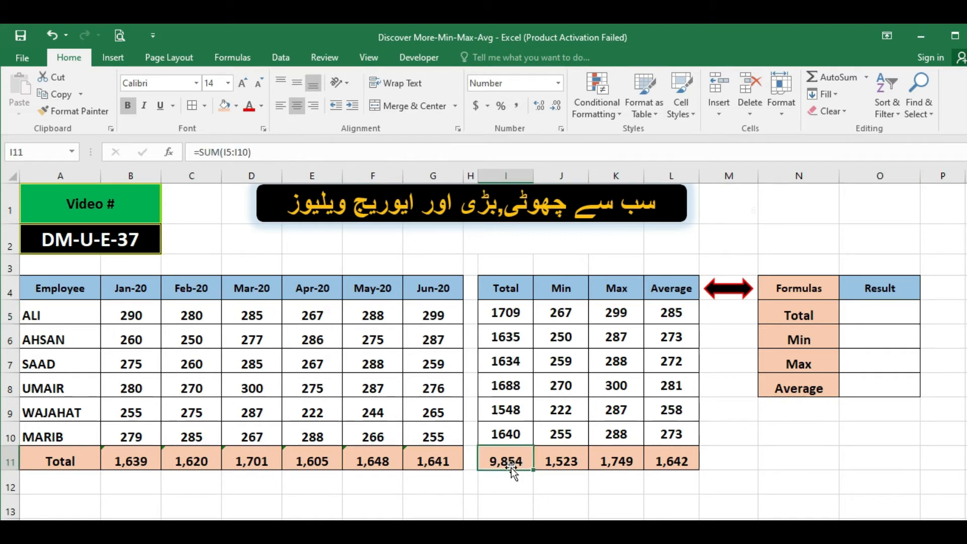
left_click(862, 316)
type("@")
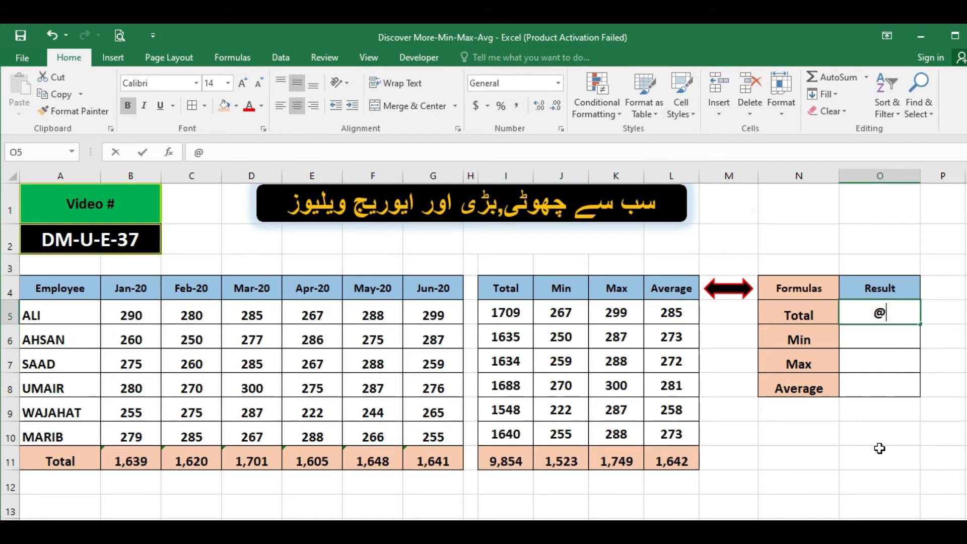
type("sum(")
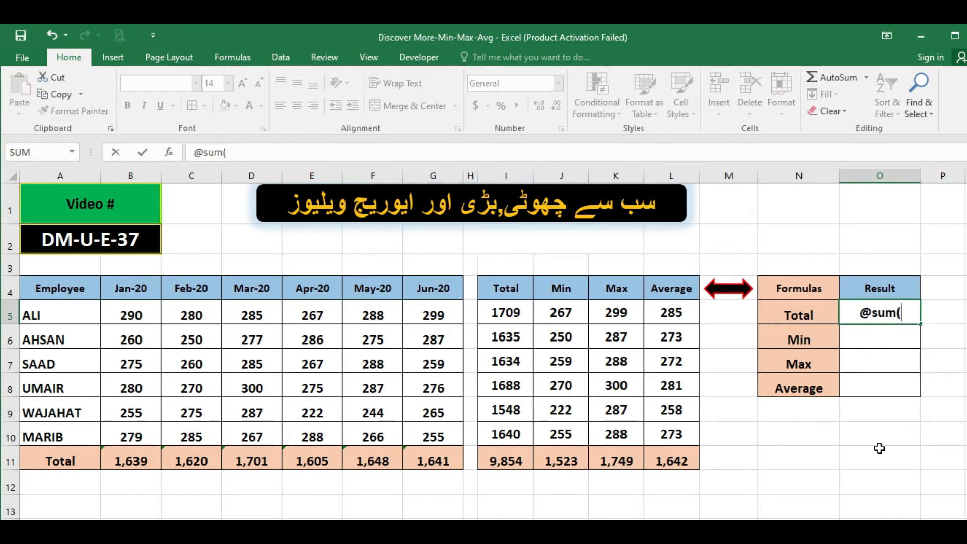
left_click_drag(499, 320, 507, 432)
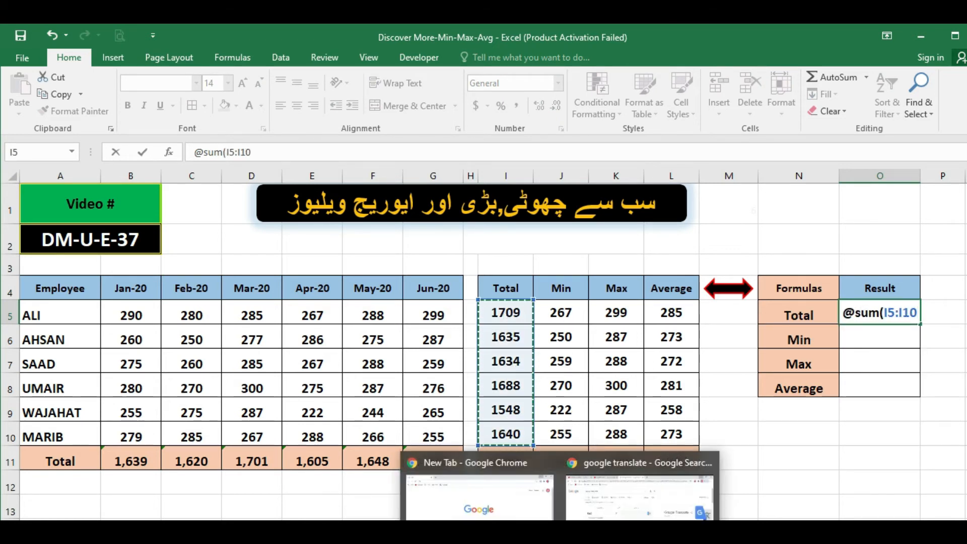
key("Return")
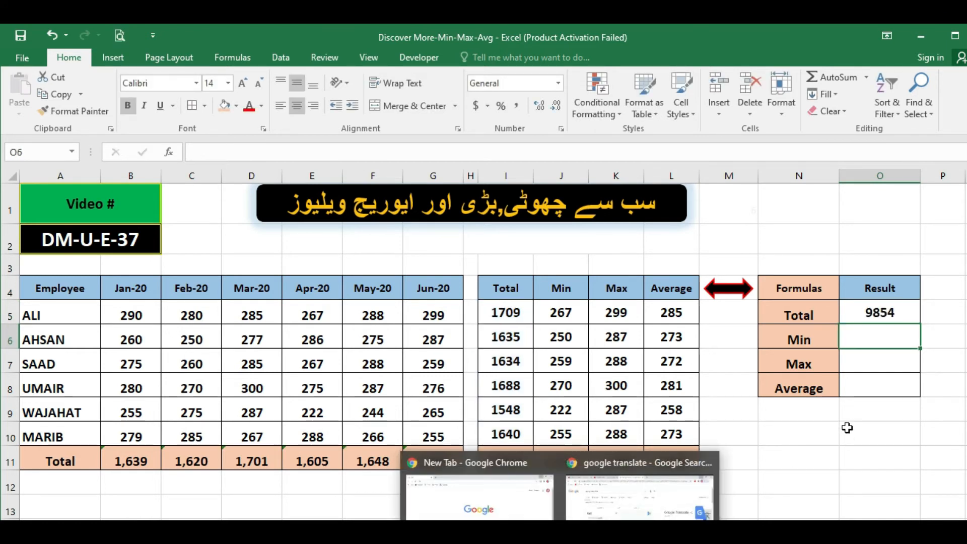
Step: Compare the overall total in O5 with the monthly values in B5:G10 and the employee totals in I5:I10
left_click(885, 316)
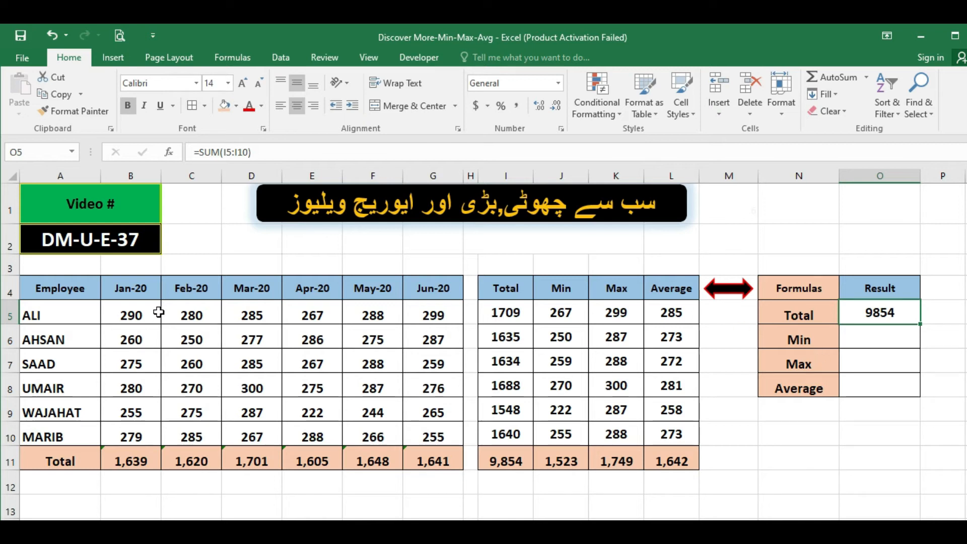
left_click_drag(141, 312, 410, 439)
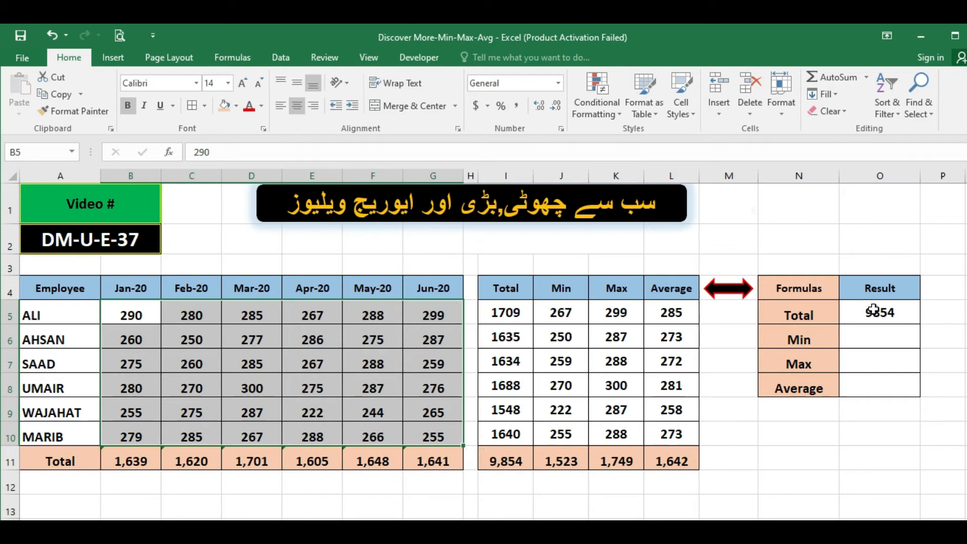
left_click(873, 310)
left_click_drag(516, 310, 508, 433)
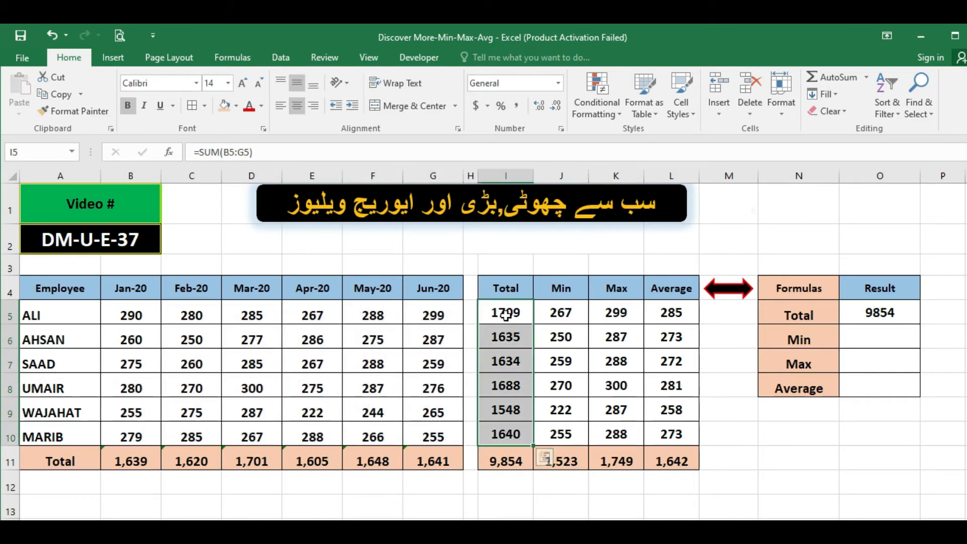
left_click_drag(144, 316, 417, 432)
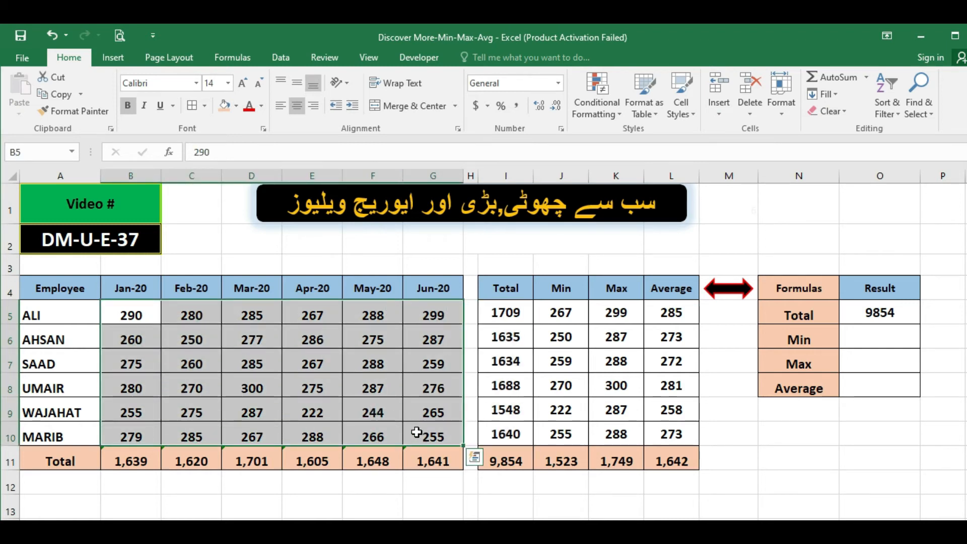
left_click(855, 338)
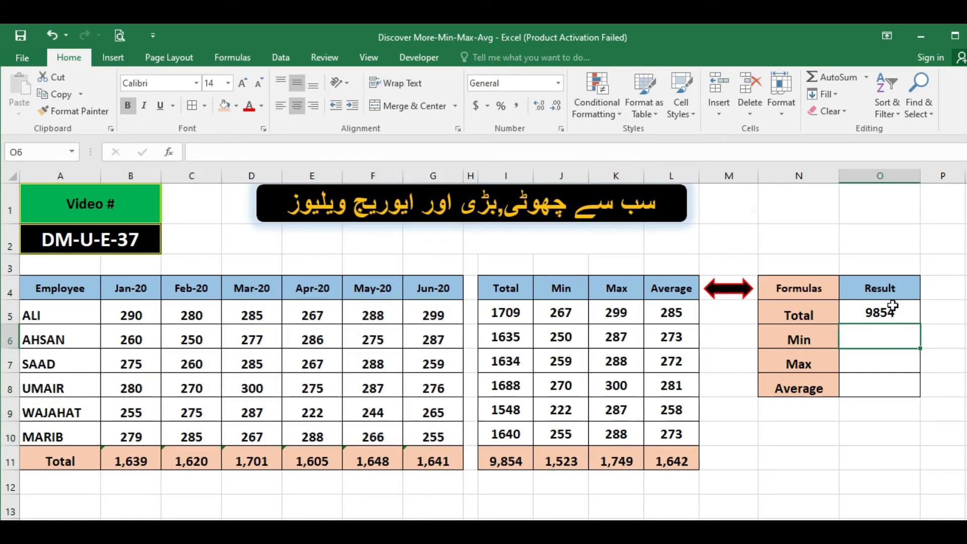
left_click(879, 312)
Step: Enter =min(J5:J10) in O6 to find the overall minimum from the employees' Min values
left_click(873, 337)
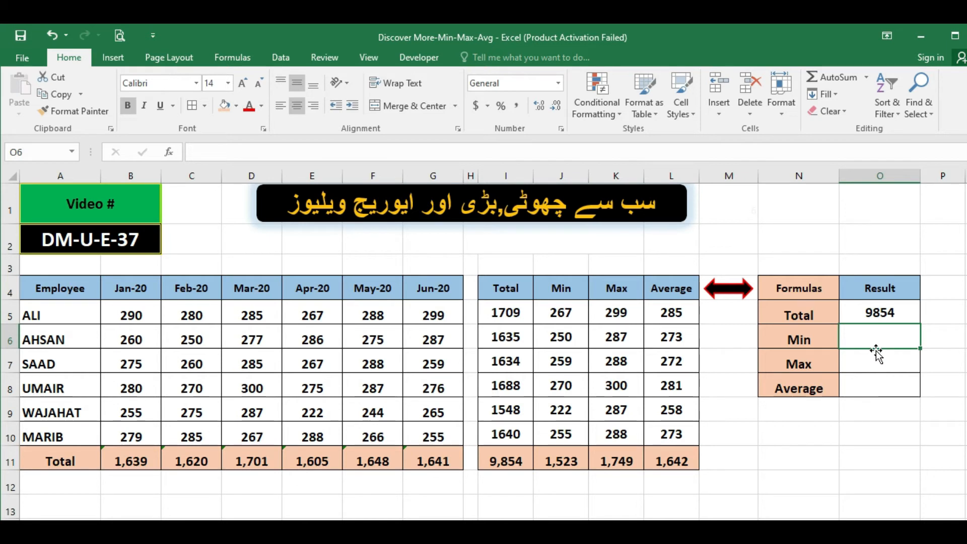
type("=min(")
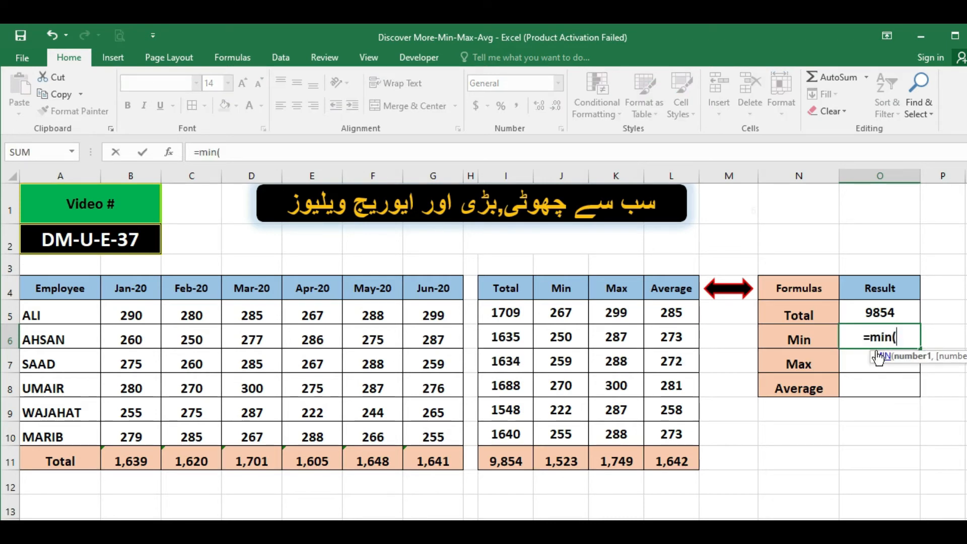
left_click_drag(562, 315, 553, 433)
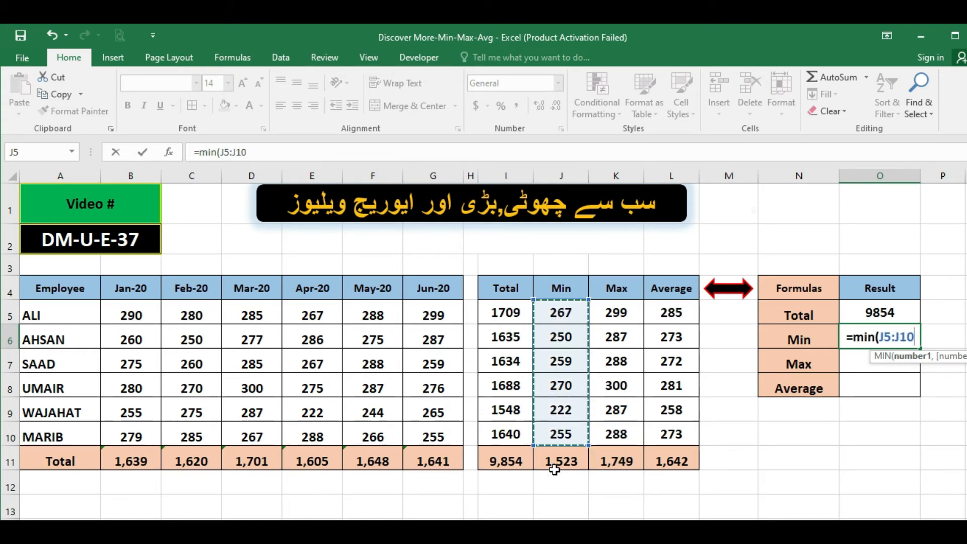
type(")")
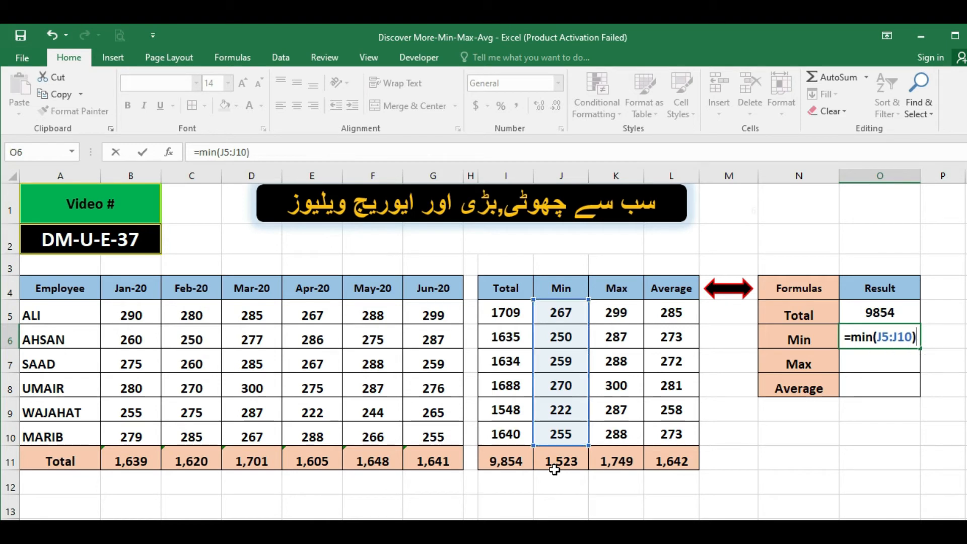
key("ctrl+Return")
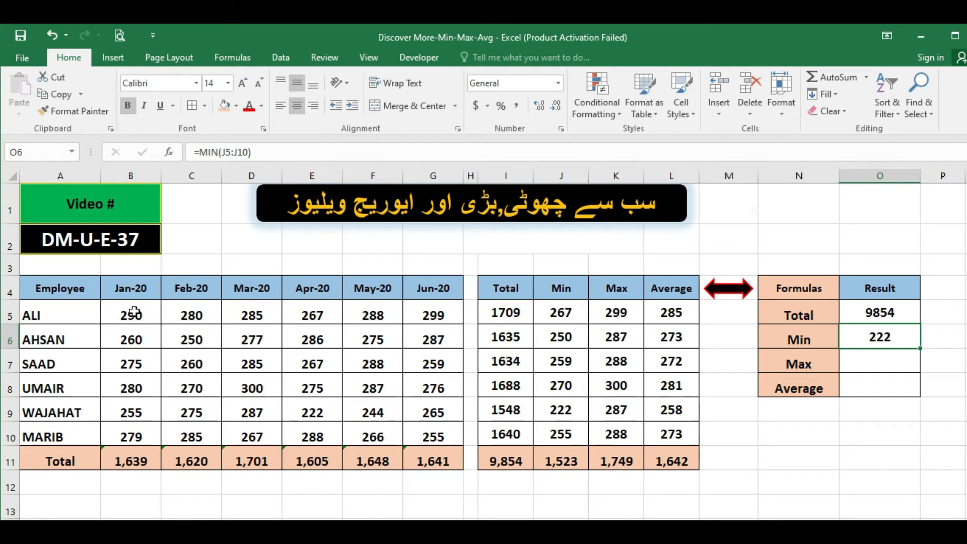
Step: Look through the monthly values in B5:G10 for the overall minimum and fill its cell E9 with yellow
left_click_drag(139, 314, 421, 440)
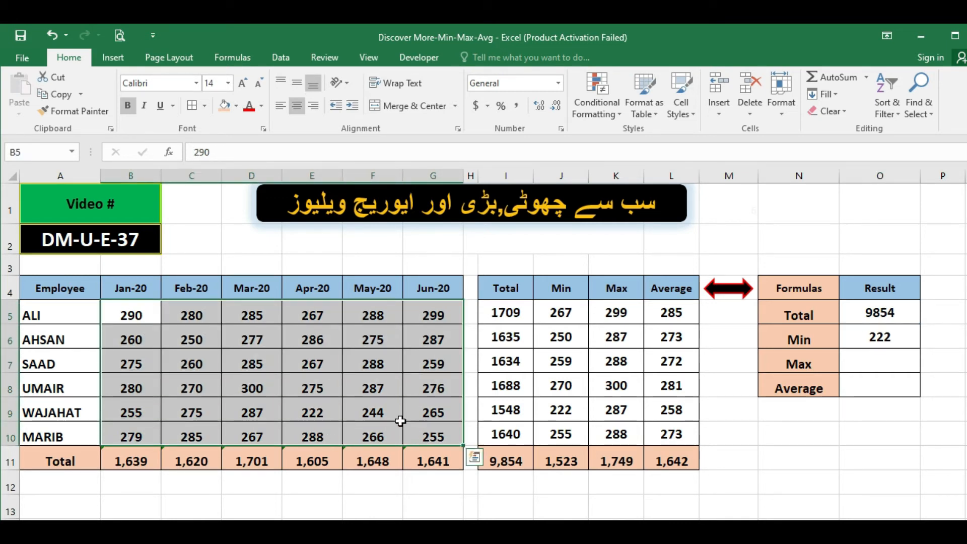
left_click_drag(143, 334, 416, 343)
left_click_drag(143, 360, 446, 378)
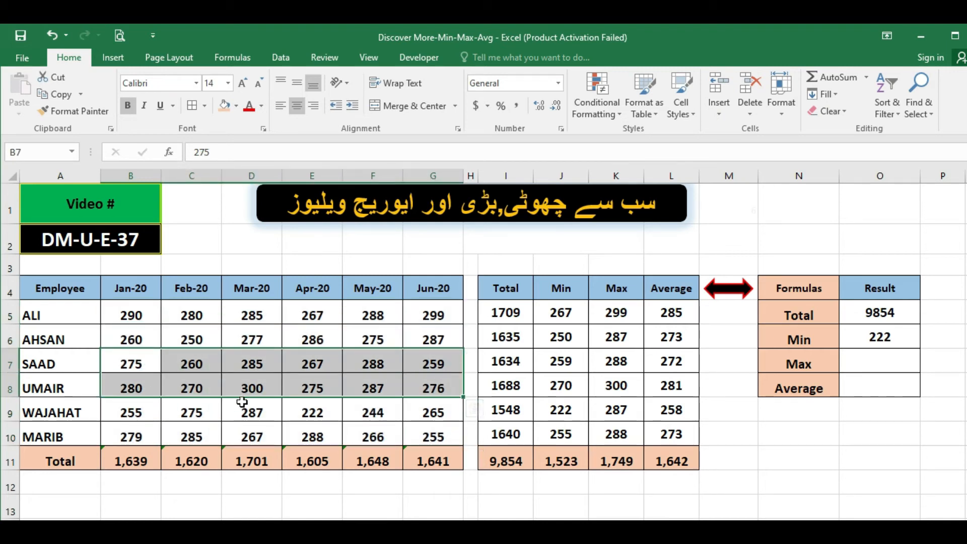
left_click_drag(157, 408, 443, 411)
left_click(323, 410)
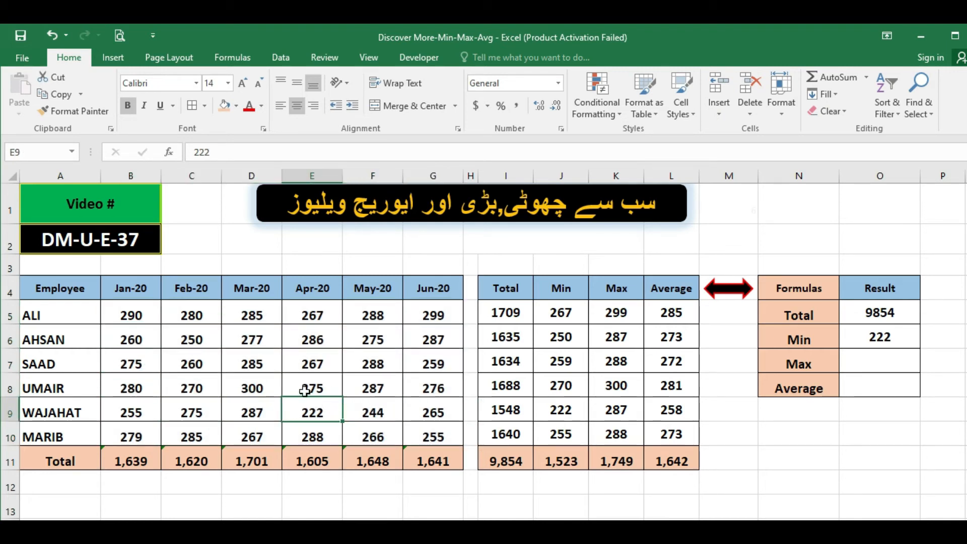
left_click(235, 106)
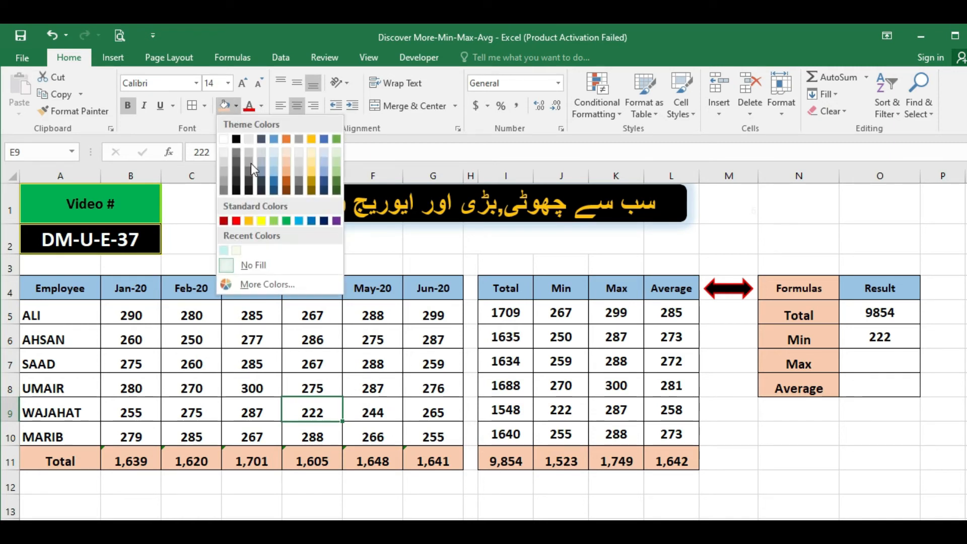
left_click(261, 220)
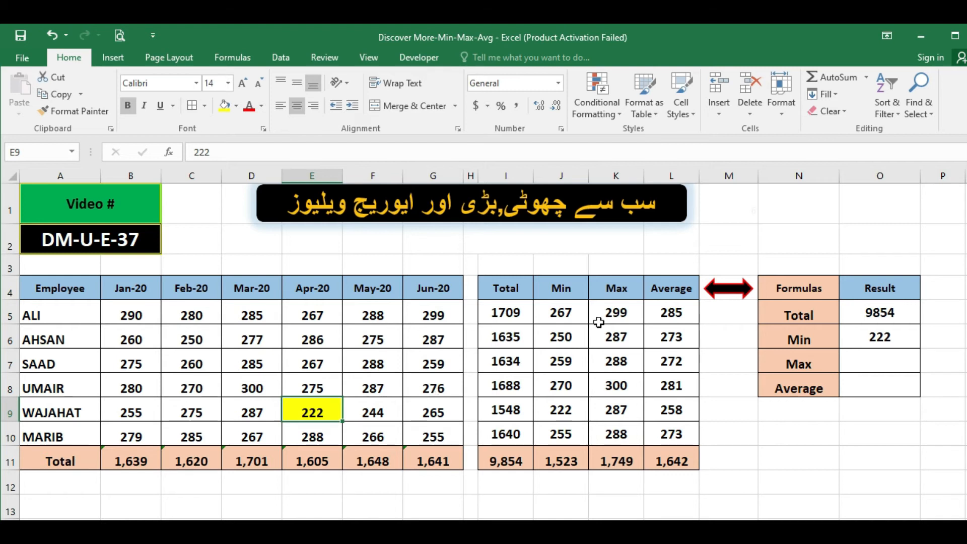
Step: Enter =max(K5:K10) in O7 to find the overall maximum from the employees' Max values
left_click(857, 360)
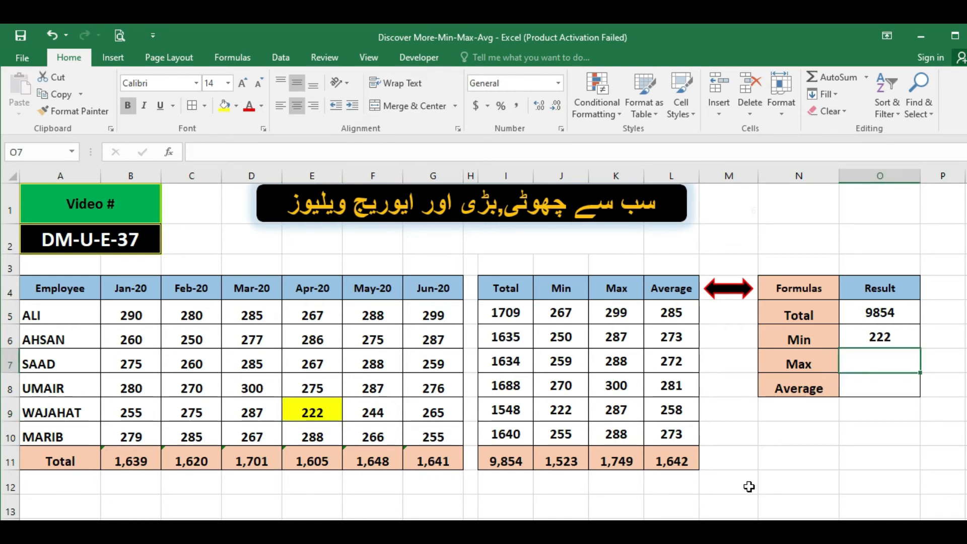
type("=a")
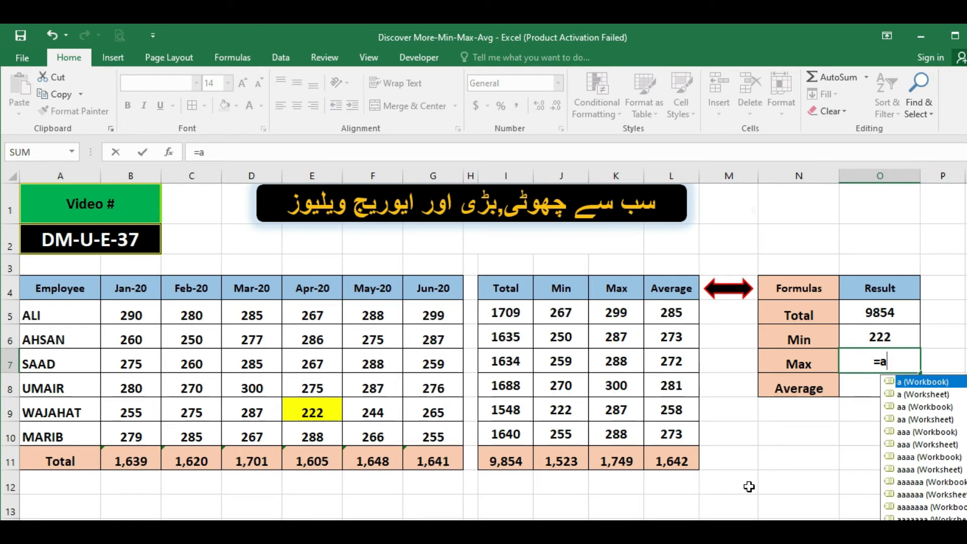
key("BackSpace")
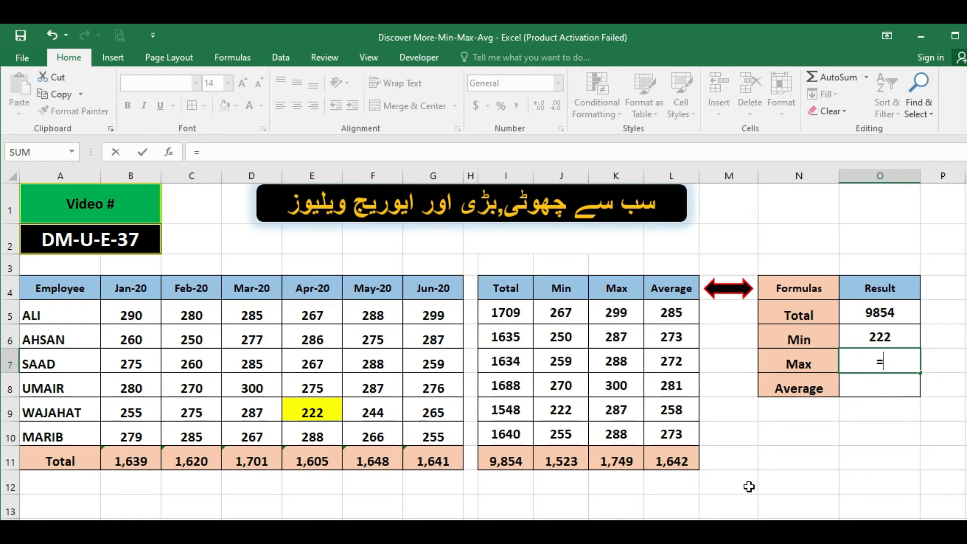
type("max(")
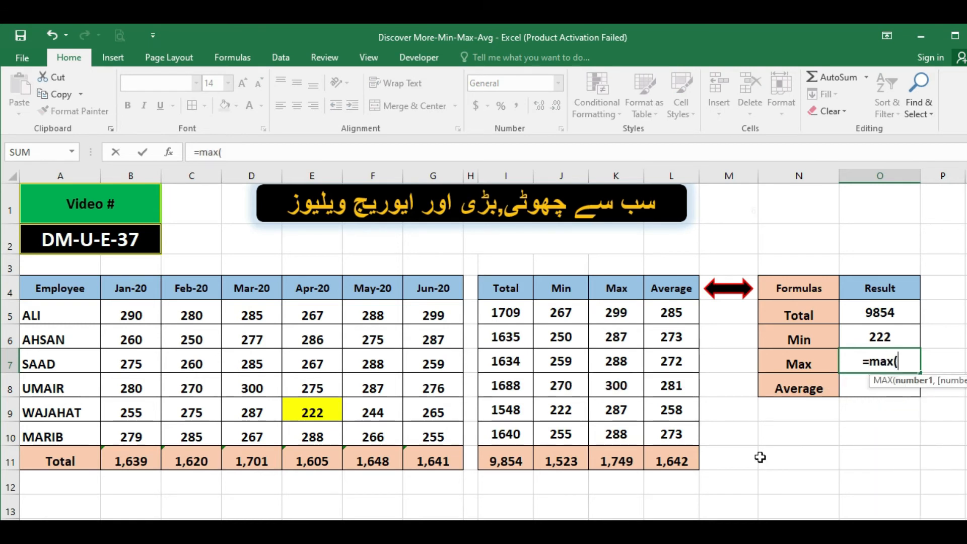
left_click(605, 310)
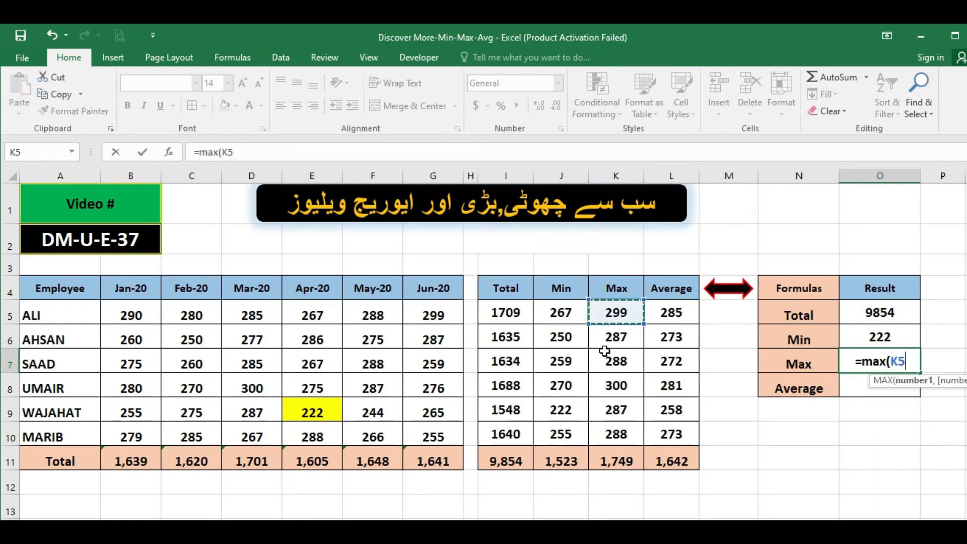
left_click_drag(605, 351, 604, 434)
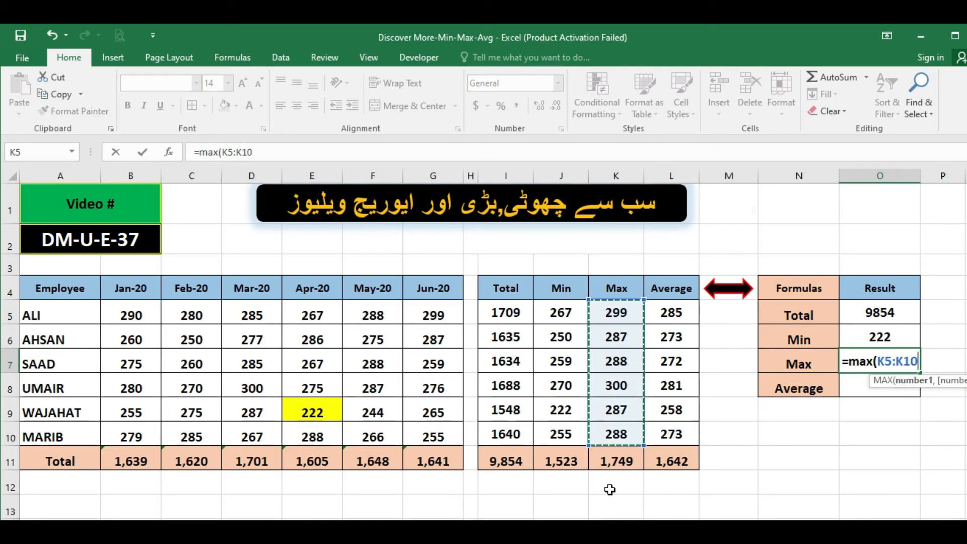
type(")")
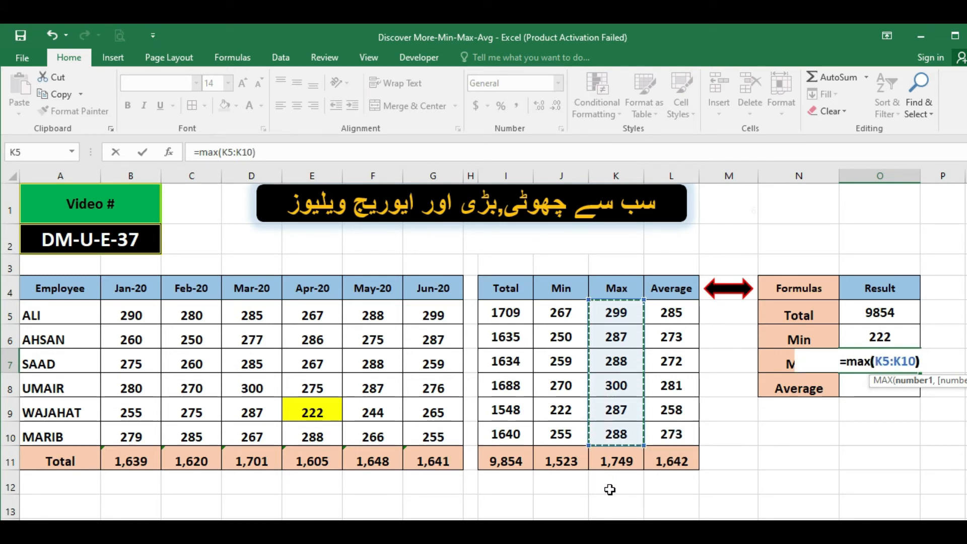
key("ctrl+Return")
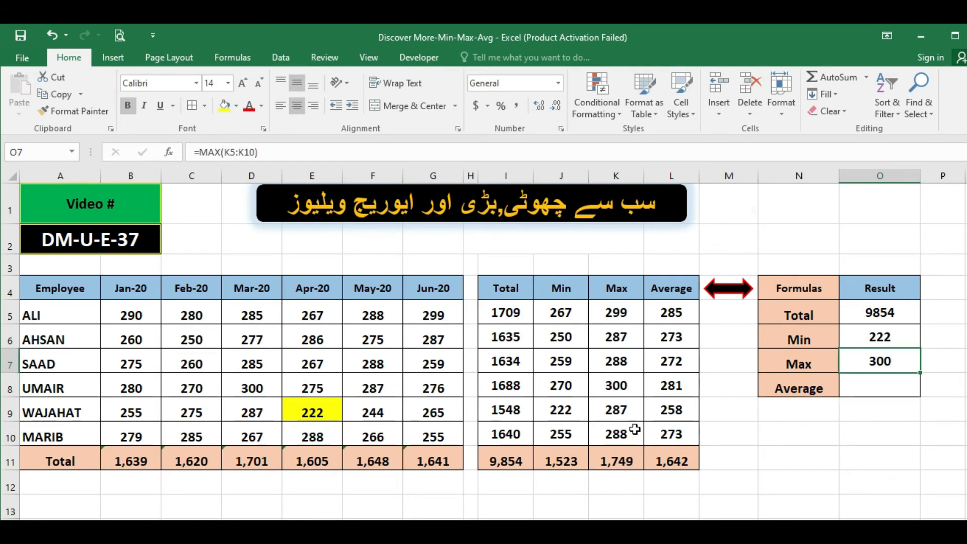
Step: Look through the monthly values in B5:G10 for the overall maximum and fill its cell D8 with green
left_click(620, 385)
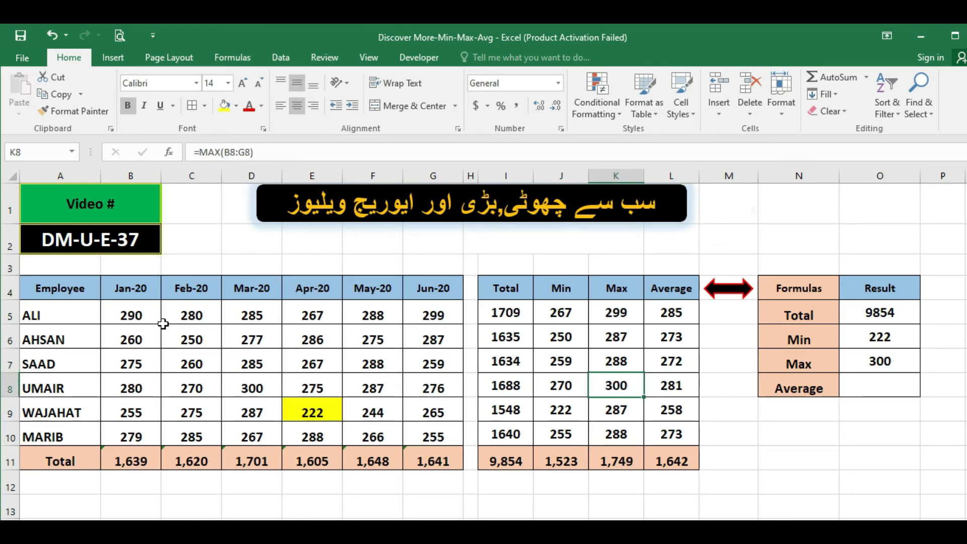
left_click_drag(157, 324, 438, 435)
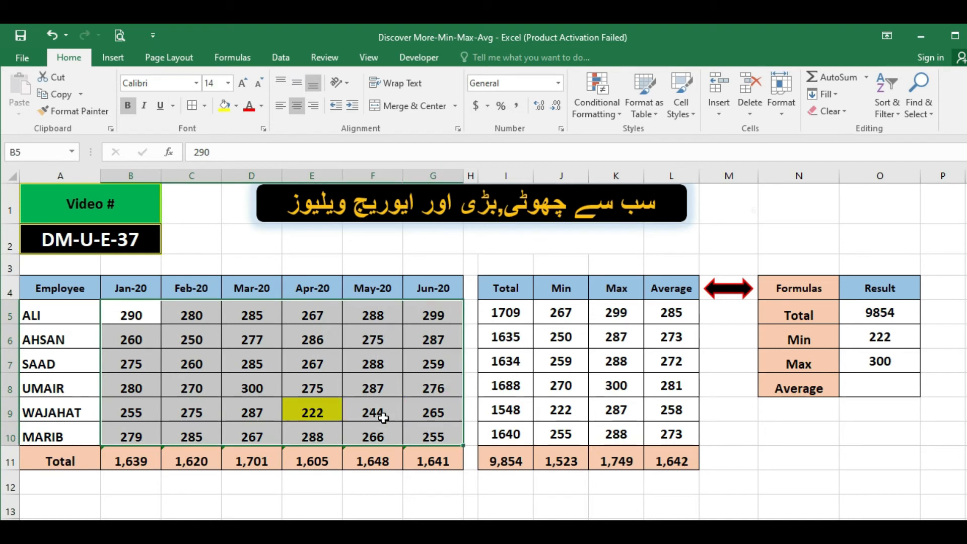
left_click(240, 390)
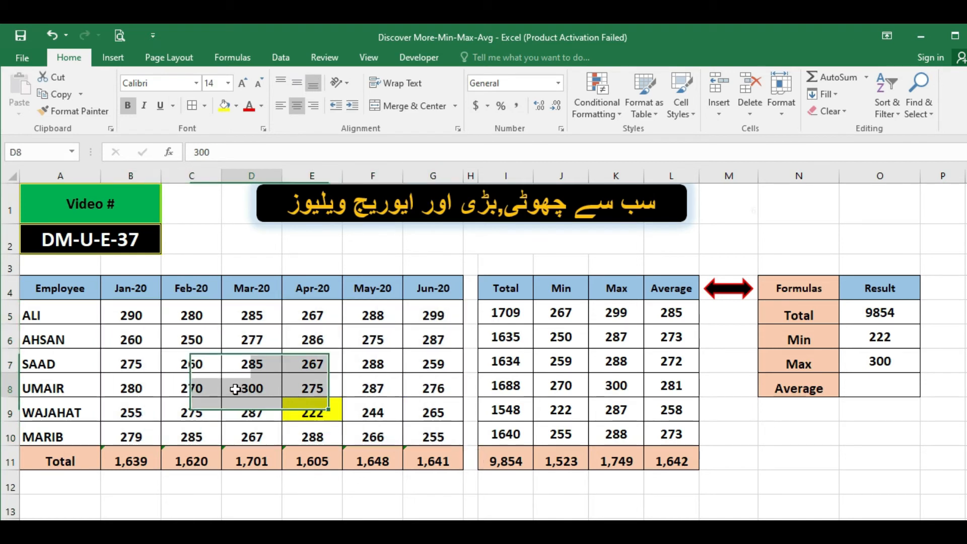
left_click(236, 106)
left_click(275, 221)
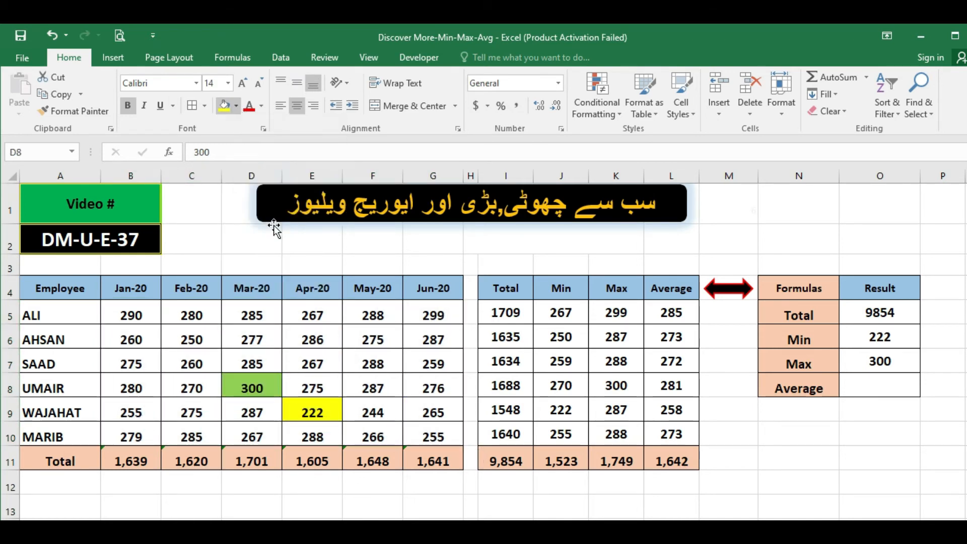
left_click(431, 414)
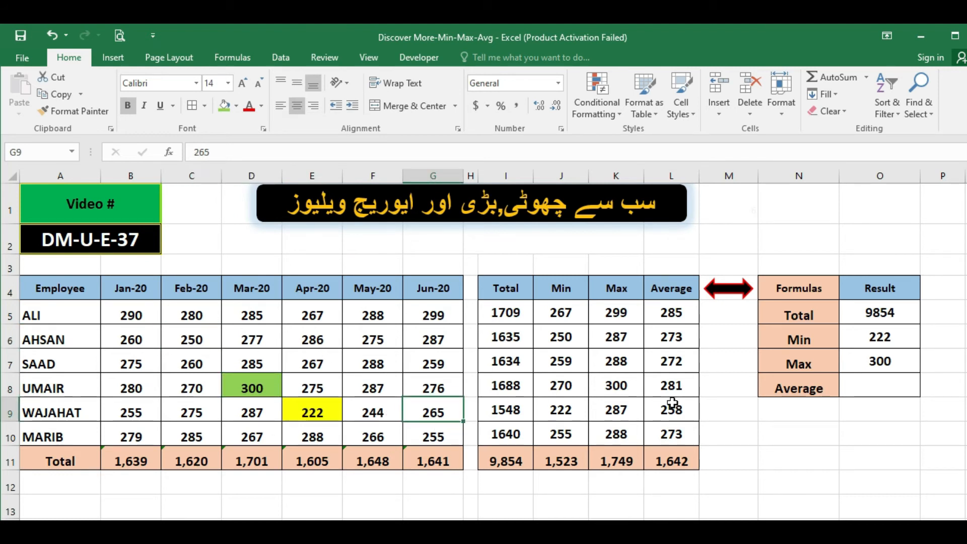
Step: Compare the employees' Max values in K5:K10 with the overall maximum in O7
left_click(612, 380)
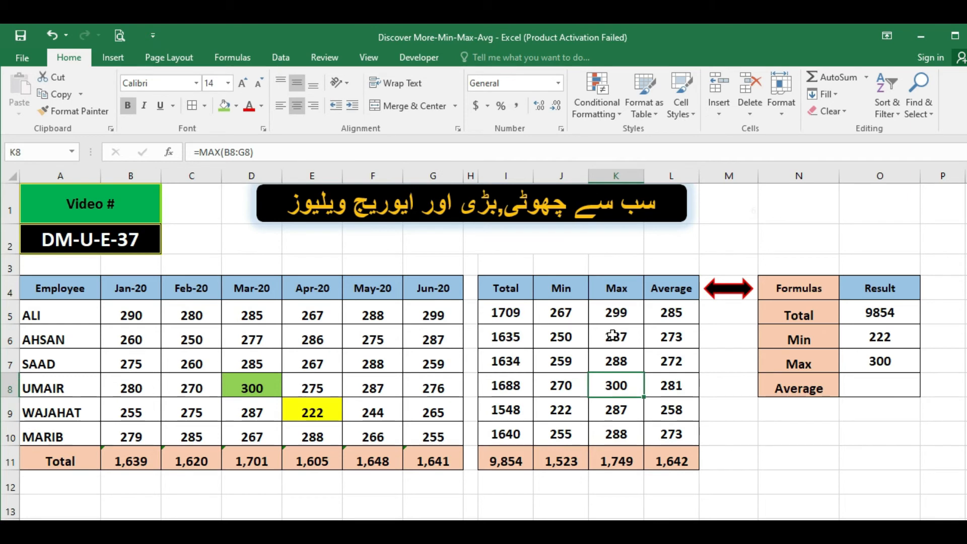
left_click_drag(611, 312, 615, 431)
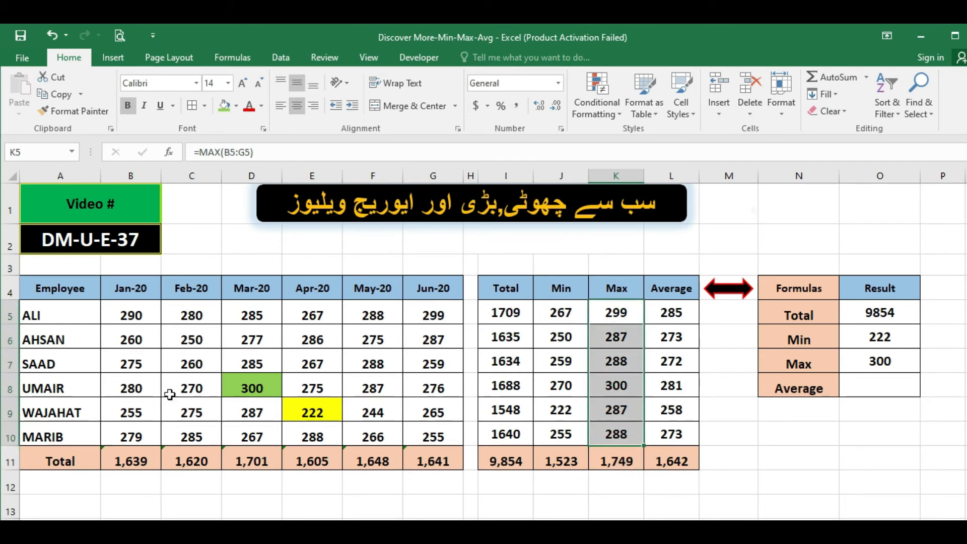
left_click(614, 395)
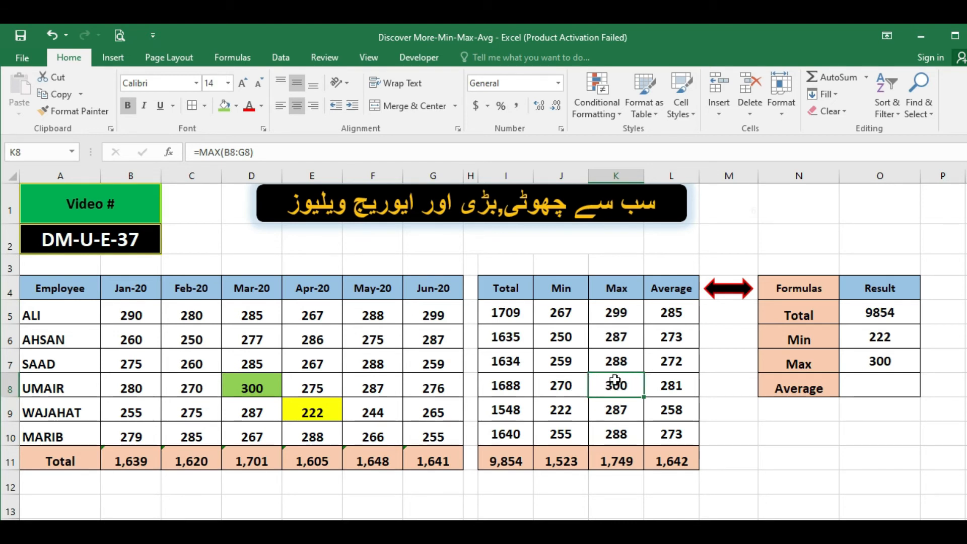
left_click(885, 359)
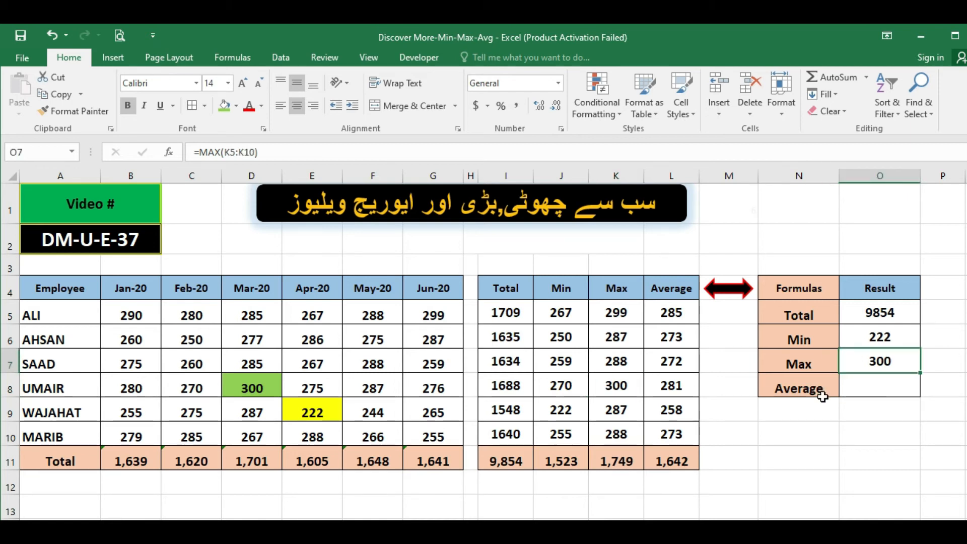
Step: Enter =average(I5:I10) in O8 to calculate the overall average from the employee totals
left_click(864, 395)
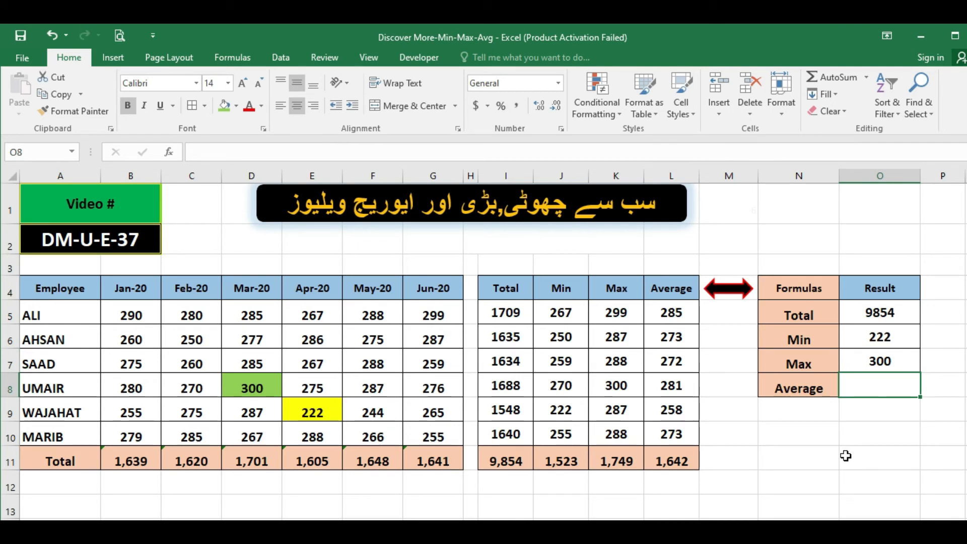
type("=average")
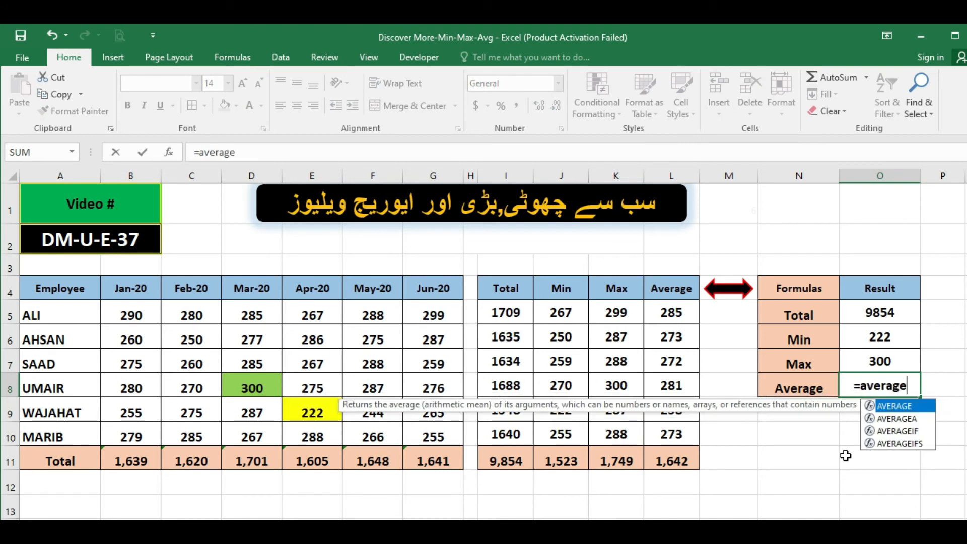
type("(")
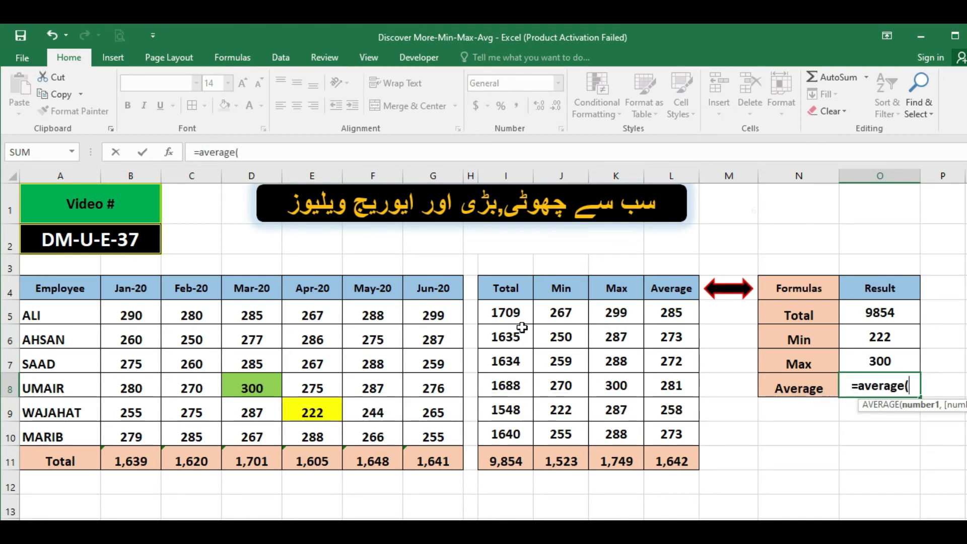
left_click_drag(505, 313, 502, 432)
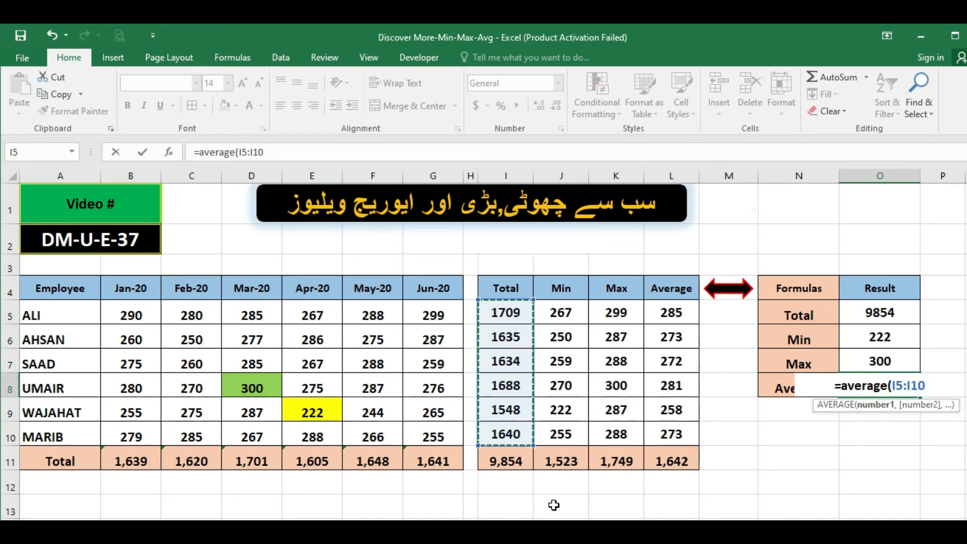
key("Return")
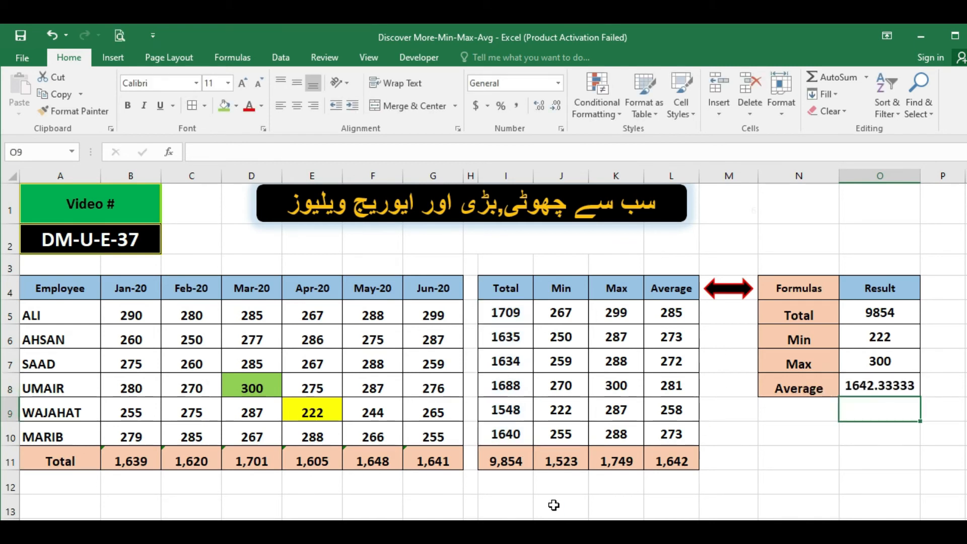
key("Up")
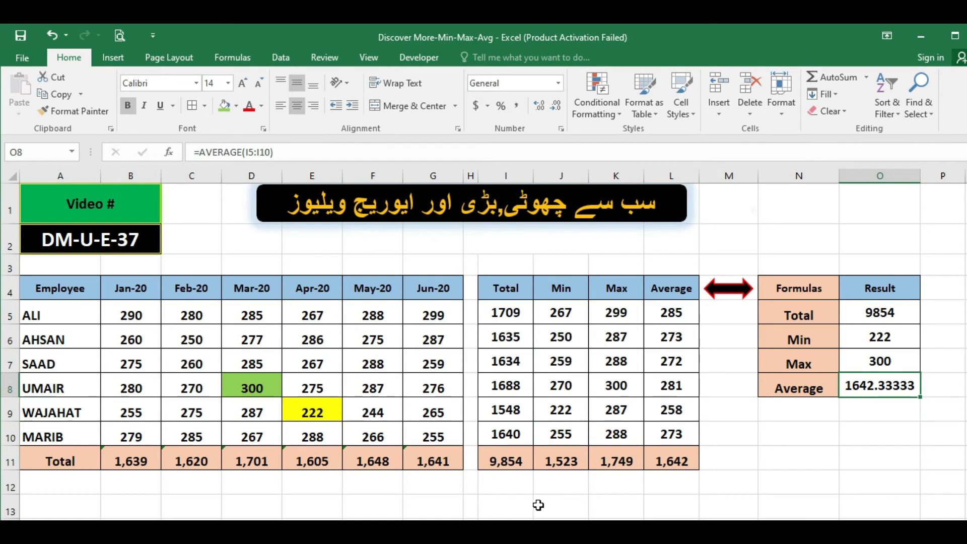
Step: Reduce the overall average in O8 to zero decimal places
left_click(551, 109)
left_click(551, 108)
left_click(552, 109)
left_click(553, 110)
left_click(553, 109)
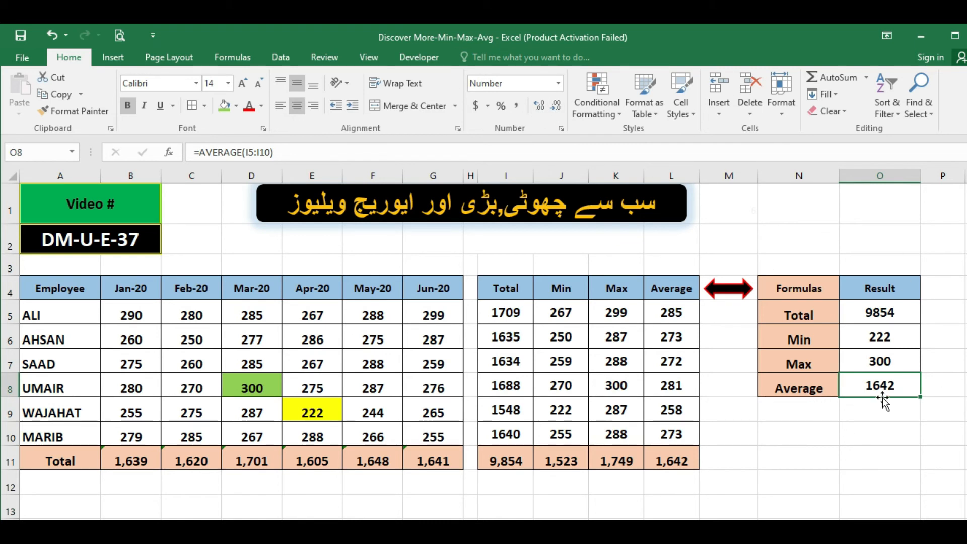
Step: Compare the overall average in O8 and its formula's range with the Average column L5:L11 and the monthly values in B5:G10
left_click(668, 461)
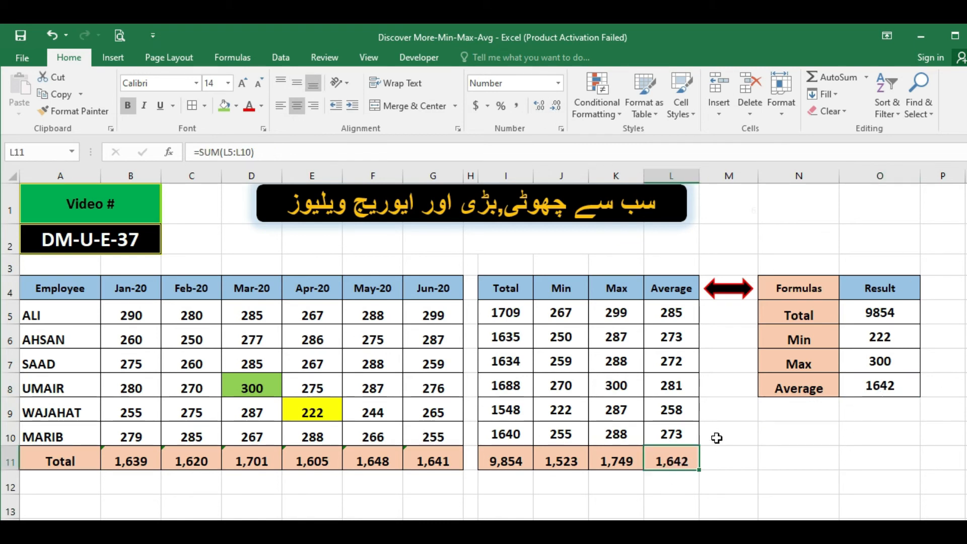
left_click_drag(663, 316, 685, 461)
left_click(692, 470)
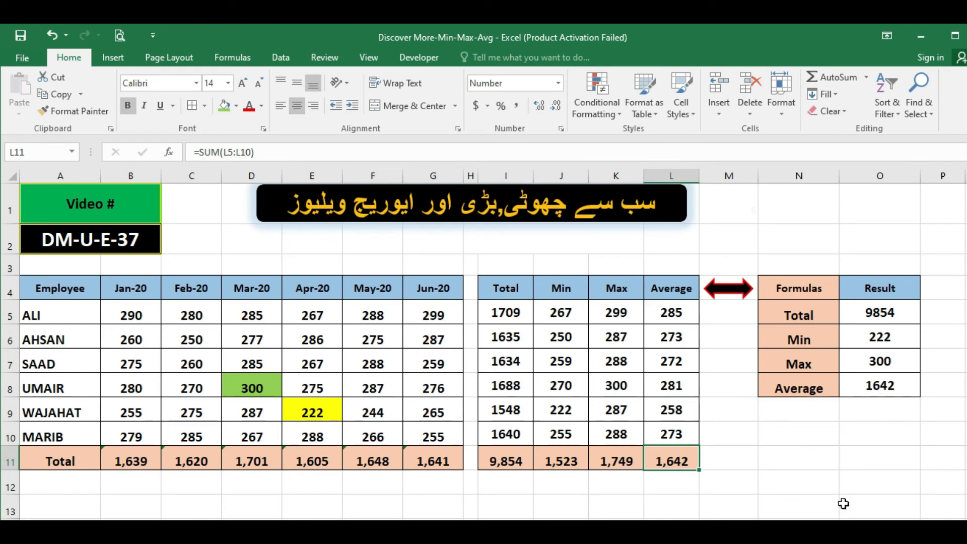
left_click(870, 385)
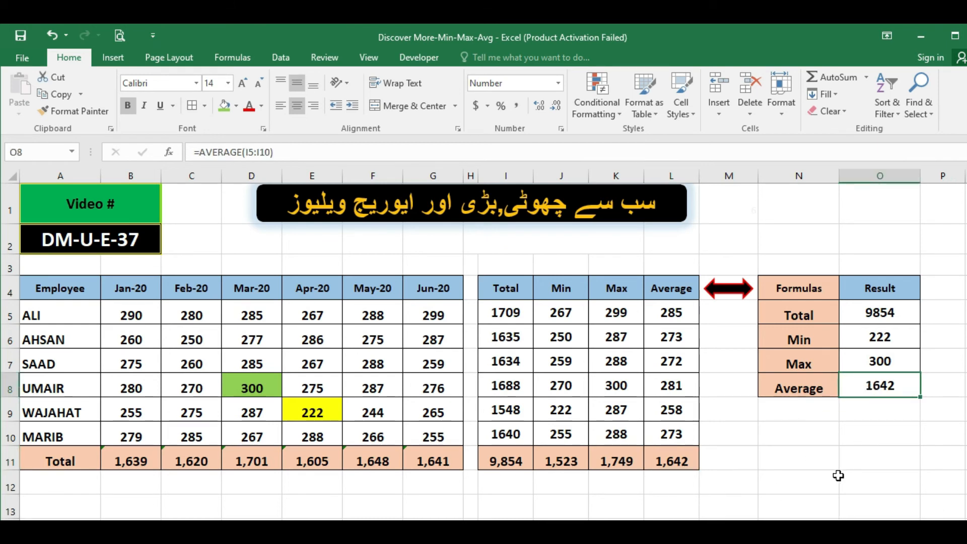
left_click_drag(138, 317, 151, 369)
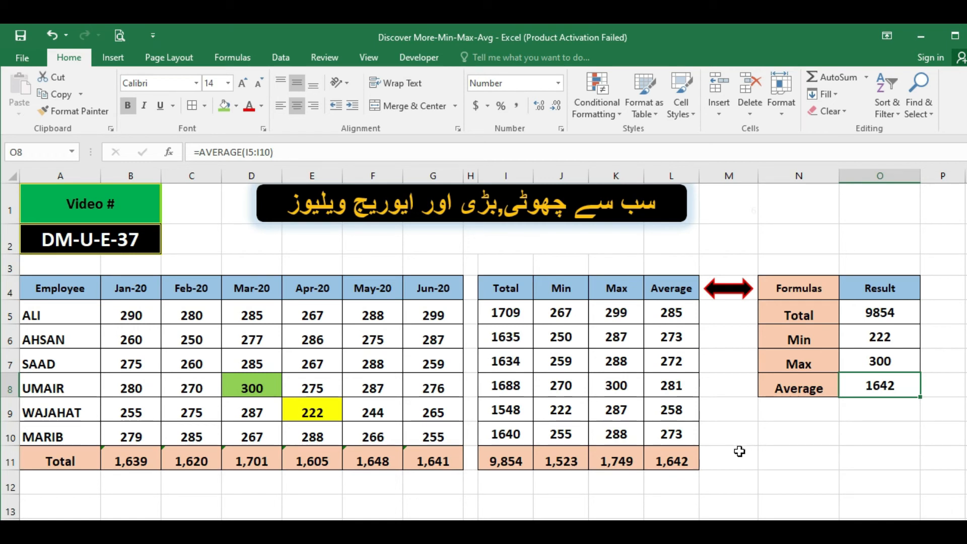
left_click_drag(130, 313, 412, 438)
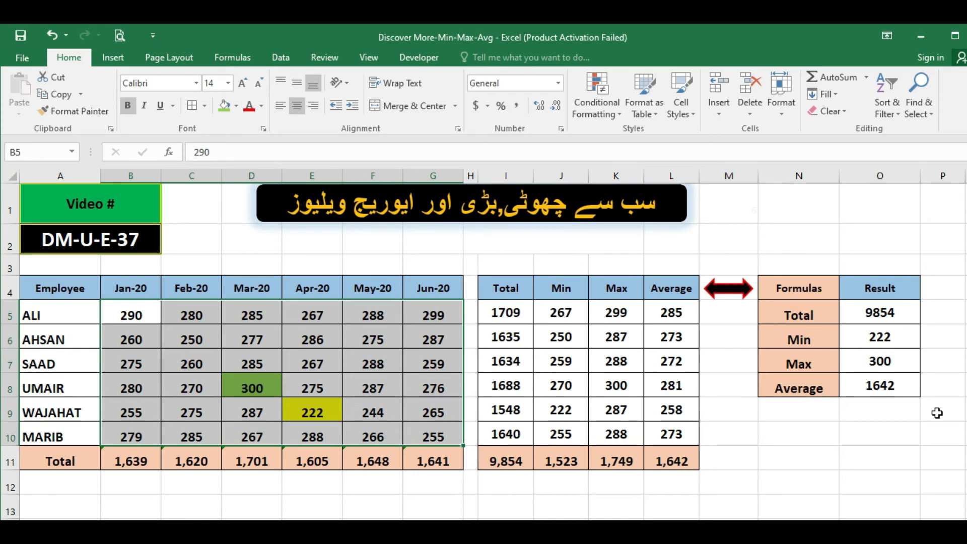
left_click(564, 316)
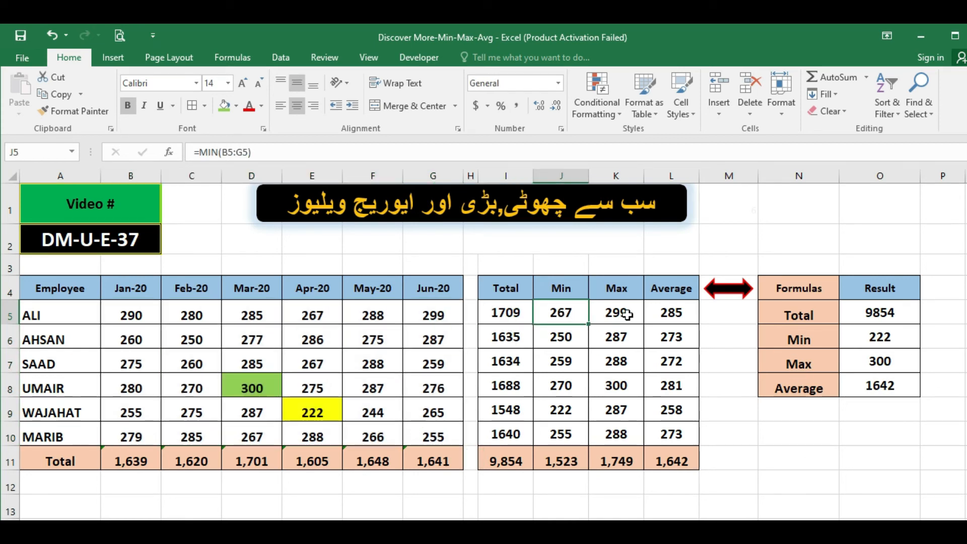
left_click(619, 314)
left_click(653, 314)
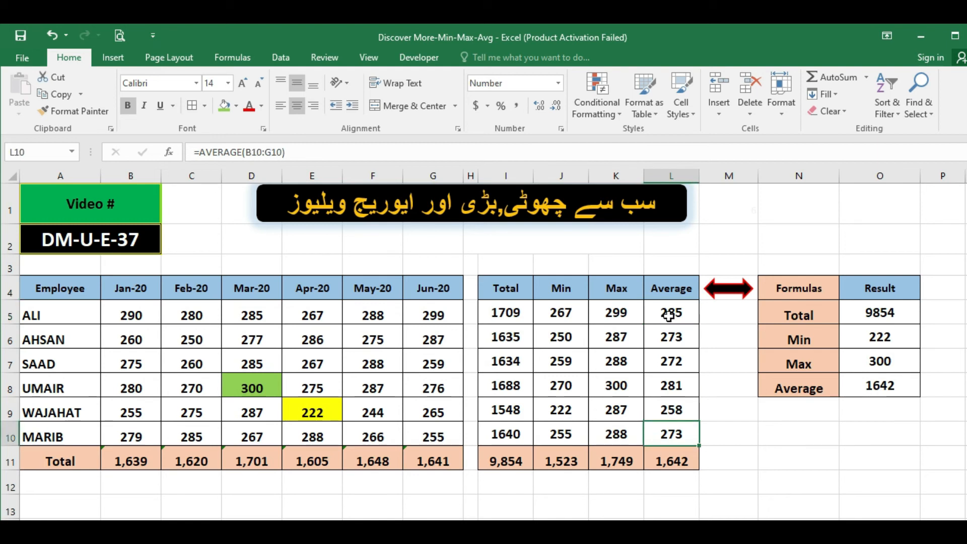
left_click_drag(671, 313, 675, 434)
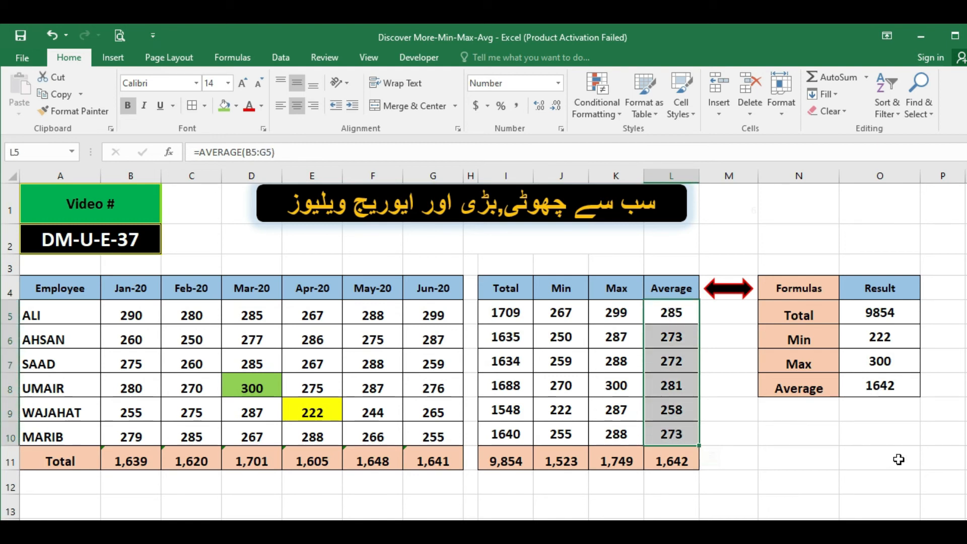
left_click(866, 387)
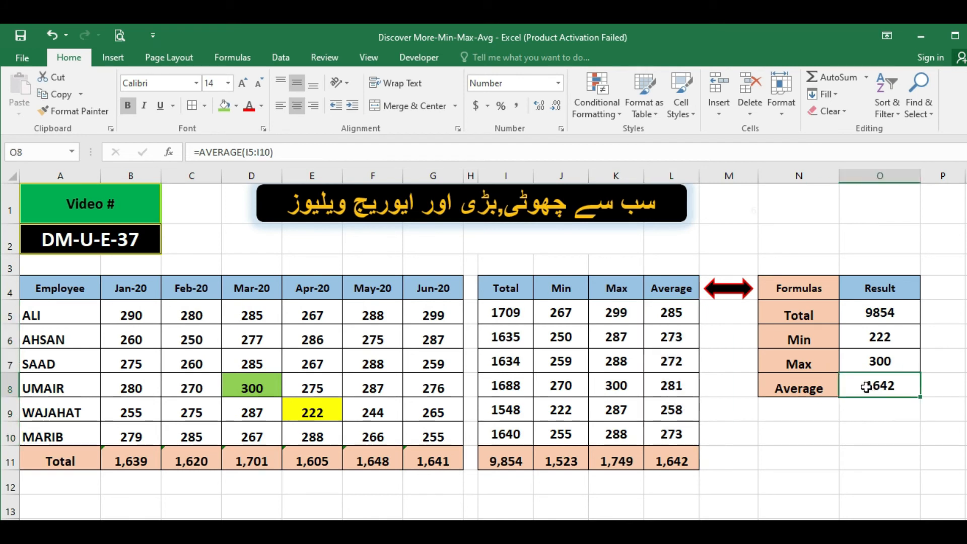
left_click(376, 152)
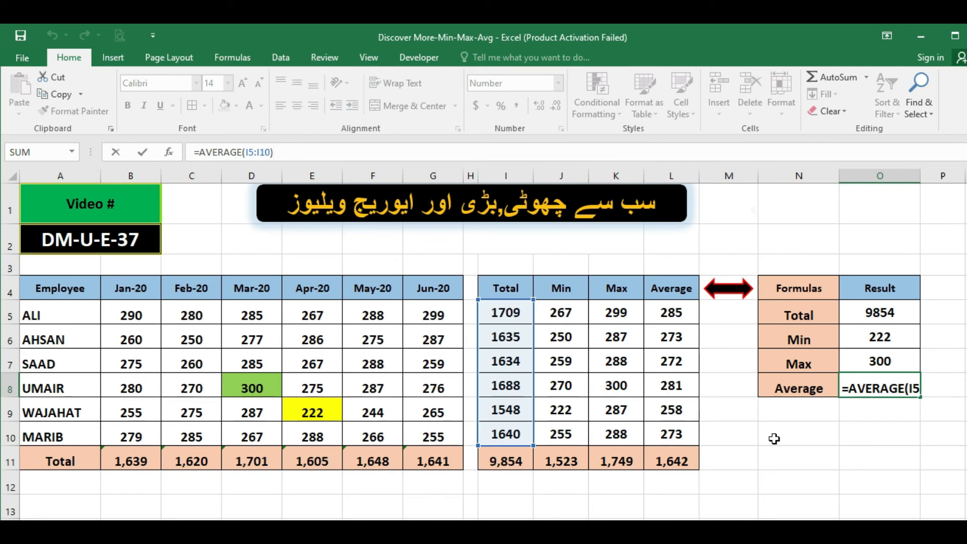
key("ctrl+Return")
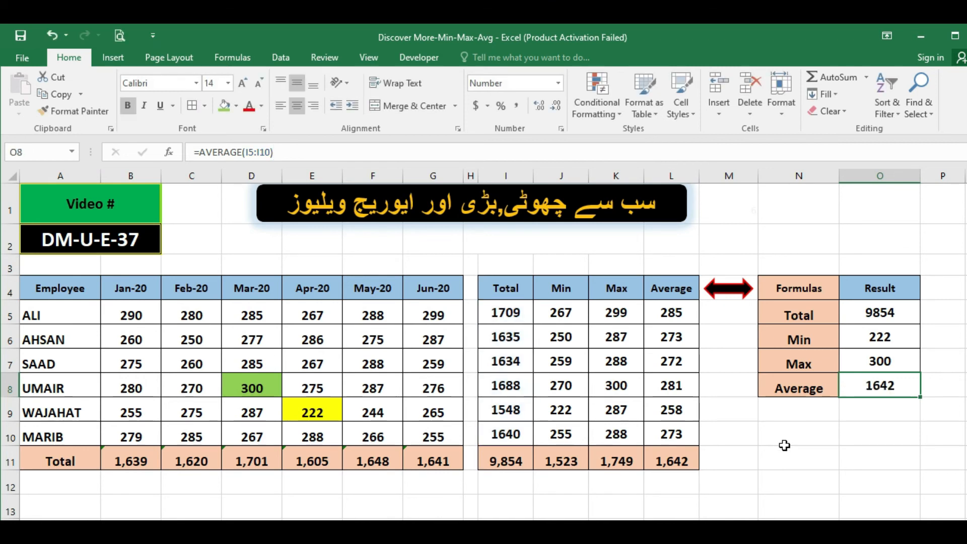
Step: Compare the grand total in I11 and the employee totals in I5:I10 with the overall average in O8
left_click(509, 462)
left_click(907, 389)
left_click(511, 462)
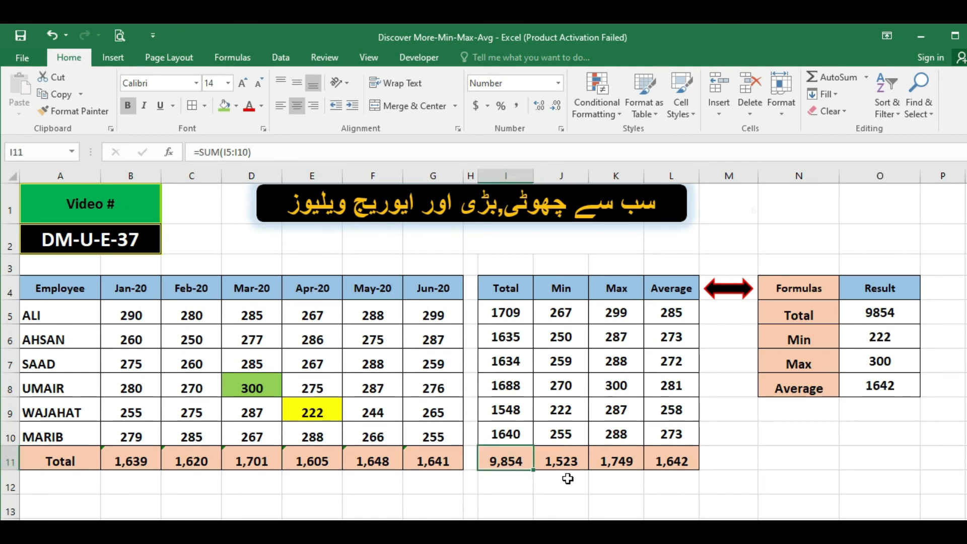
left_click_drag(503, 313, 501, 440)
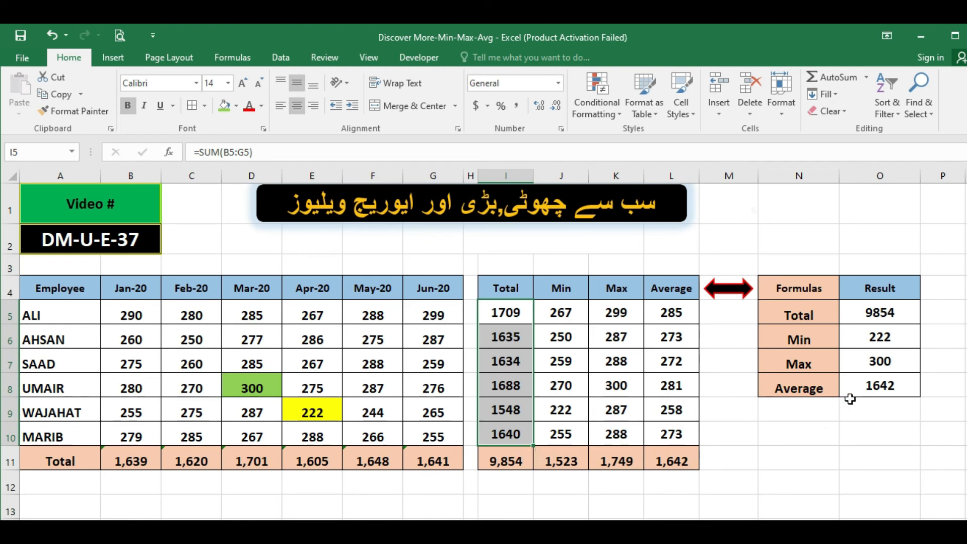
left_click(889, 380)
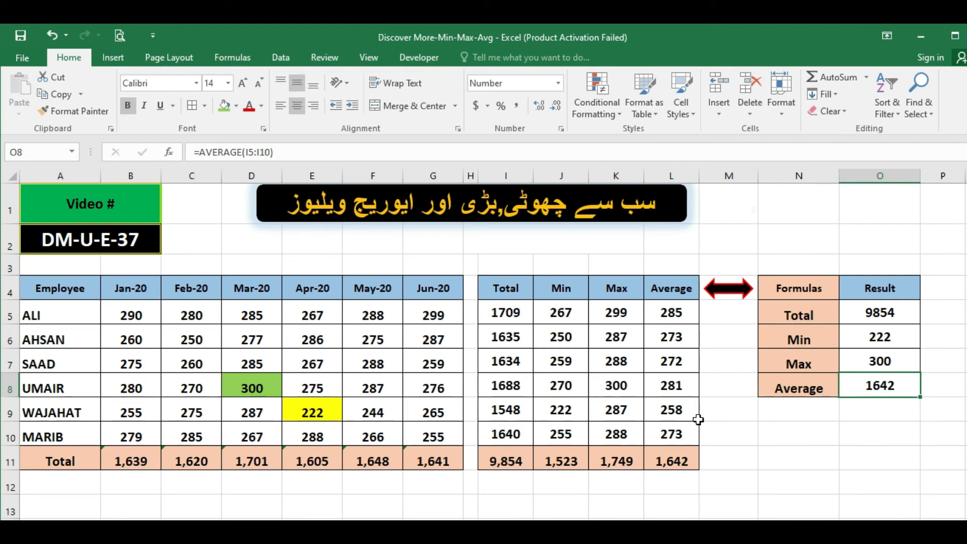
Step: Check each employee's total formula in I5 through I10 against the range averaged in O8
left_click(491, 314)
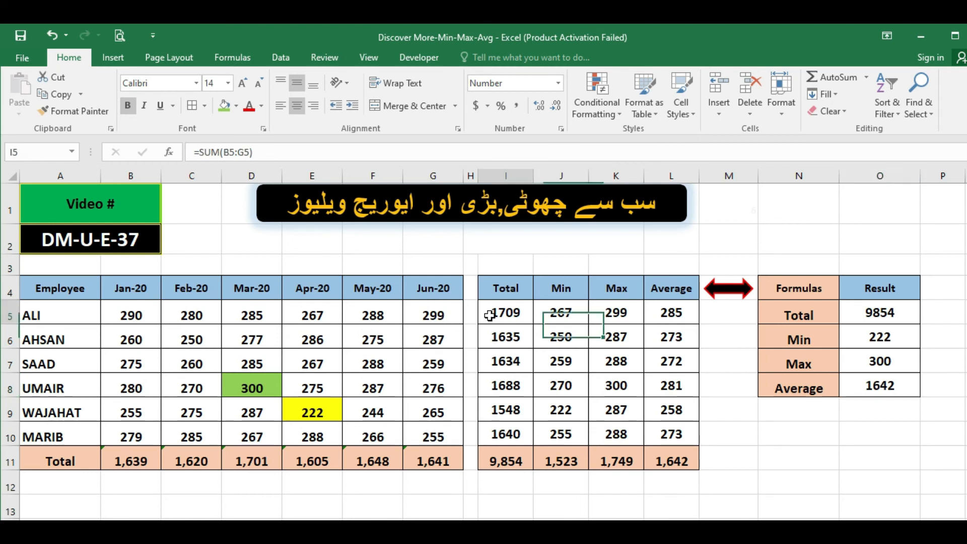
left_click(494, 353)
left_click(503, 316)
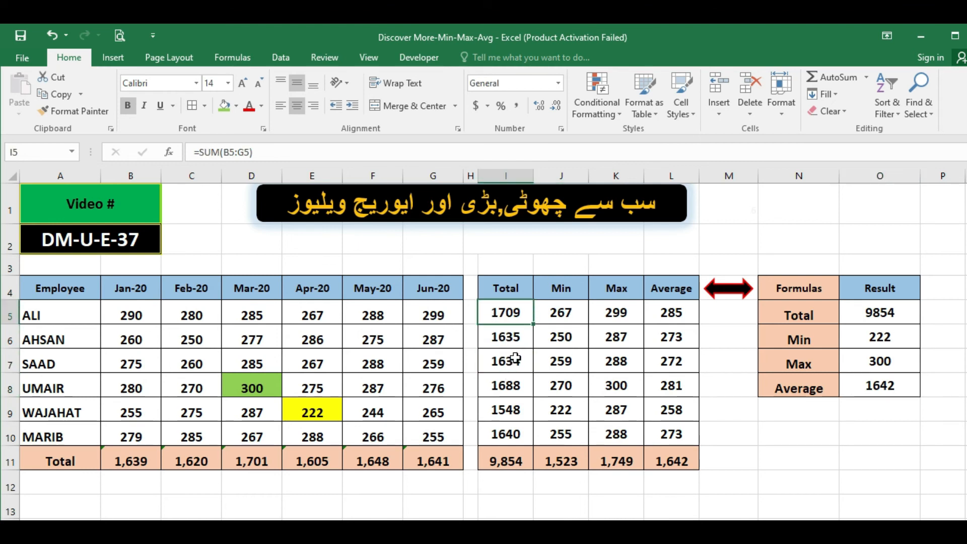
left_click(518, 338)
left_click(516, 363)
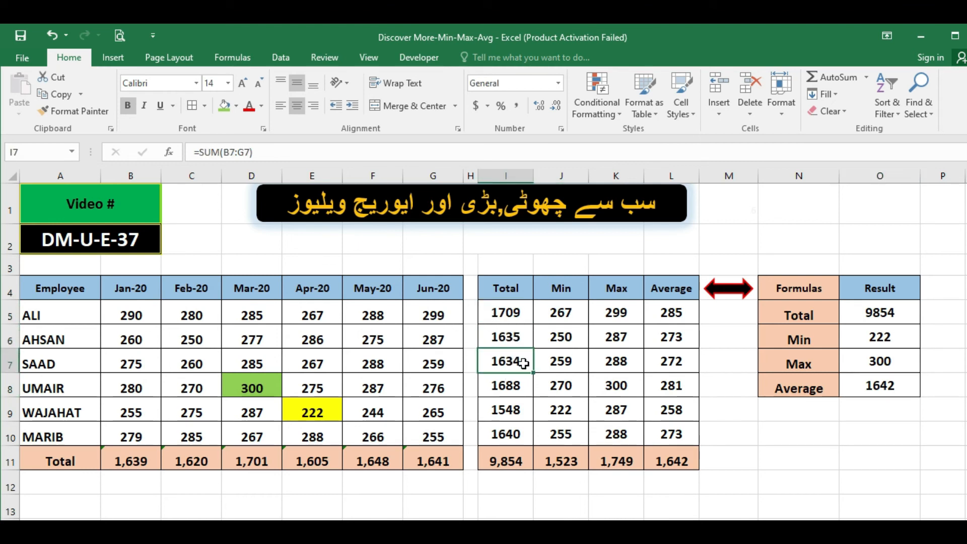
left_click(514, 384)
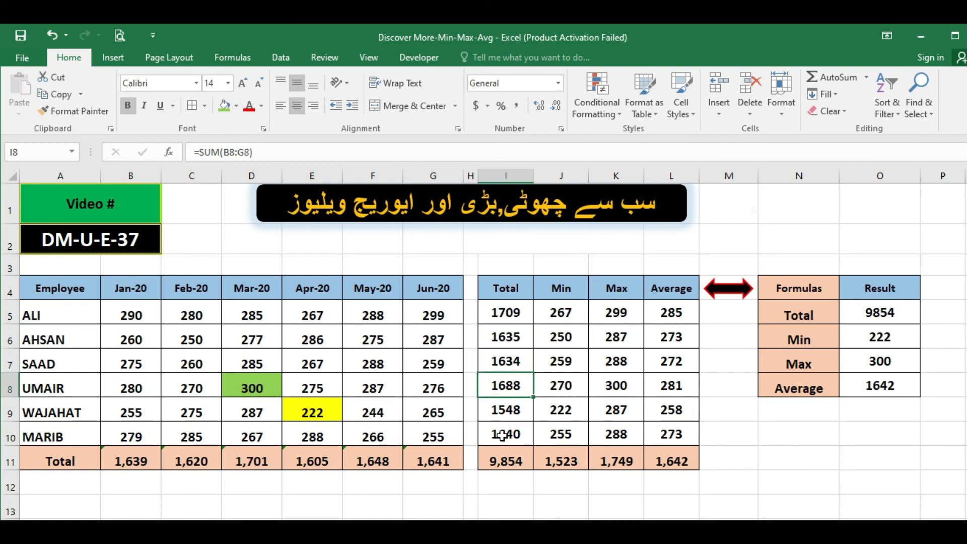
left_click(516, 414)
left_click(521, 436)
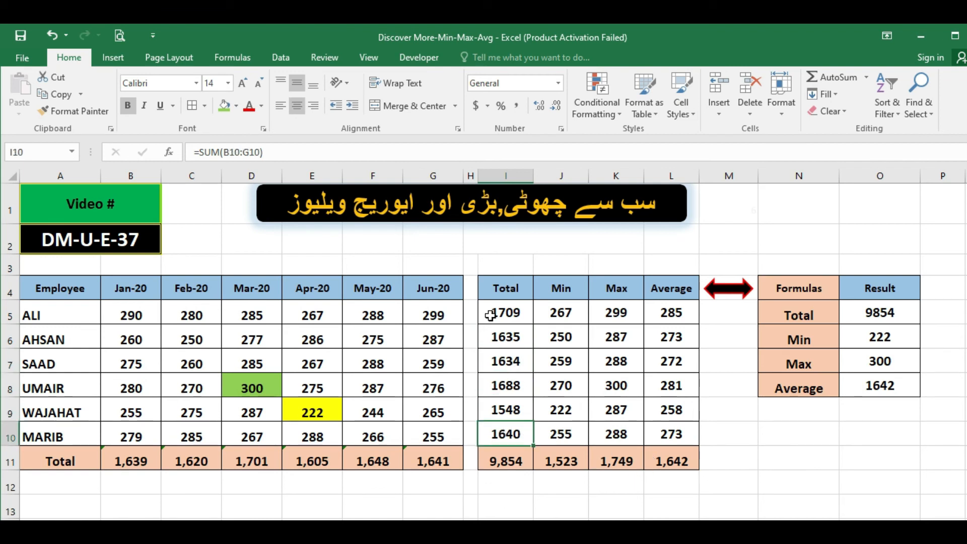
left_click_drag(491, 317, 505, 438)
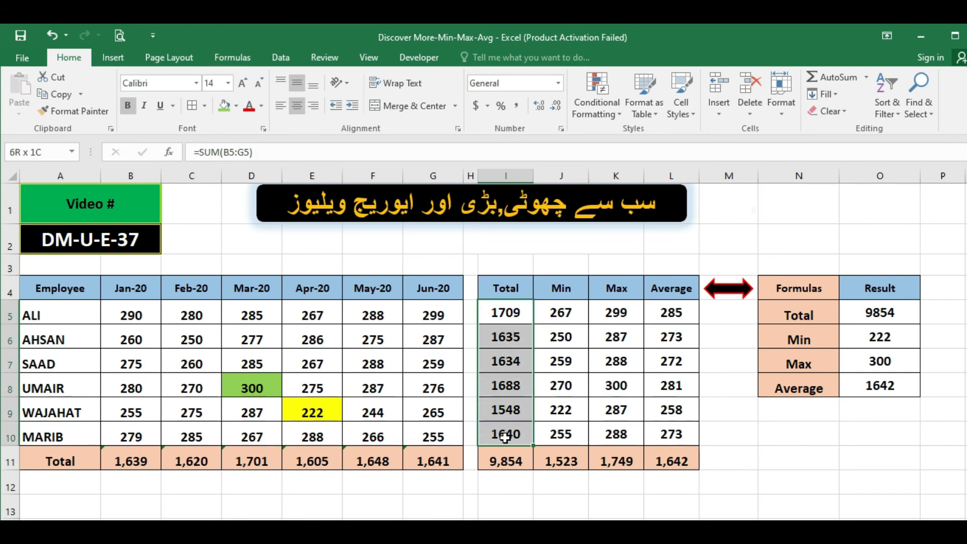
left_click(887, 385)
left_click_drag(506, 312, 506, 430)
left_click(857, 386)
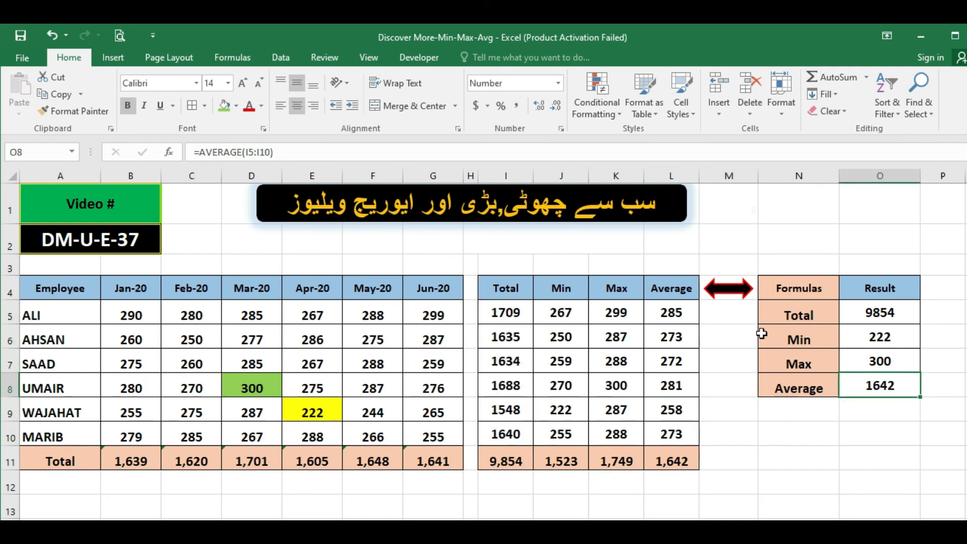
Step: Compare how L5 averages the monthly values in B5:G5 with how O8 averages the employee totals in I5:I10
left_click_drag(670, 313, 667, 434)
left_click(670, 314)
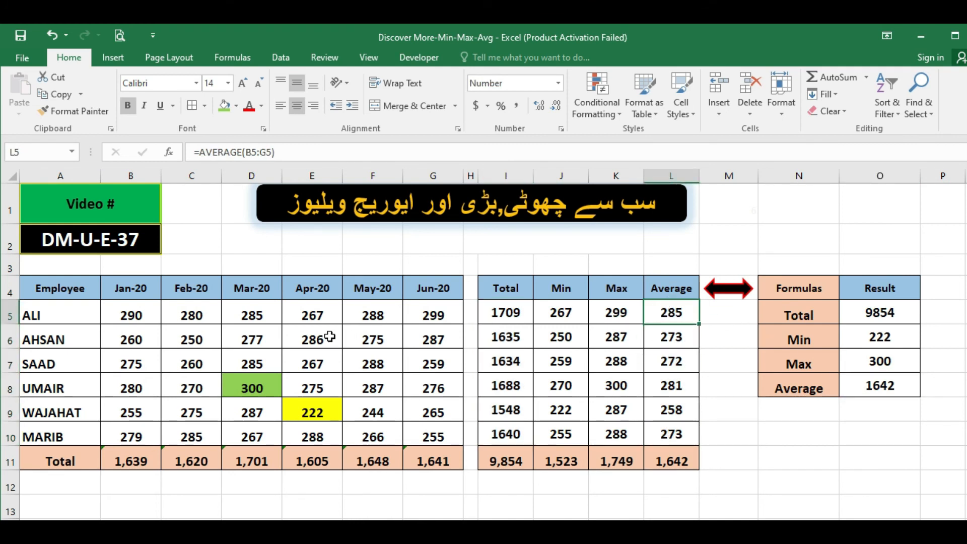
left_click_drag(132, 308, 438, 312)
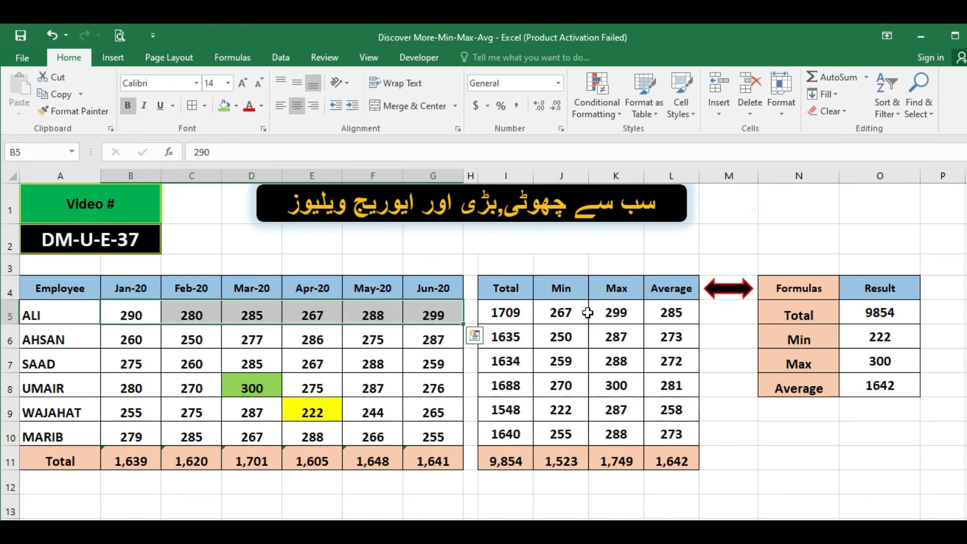
left_click(654, 312)
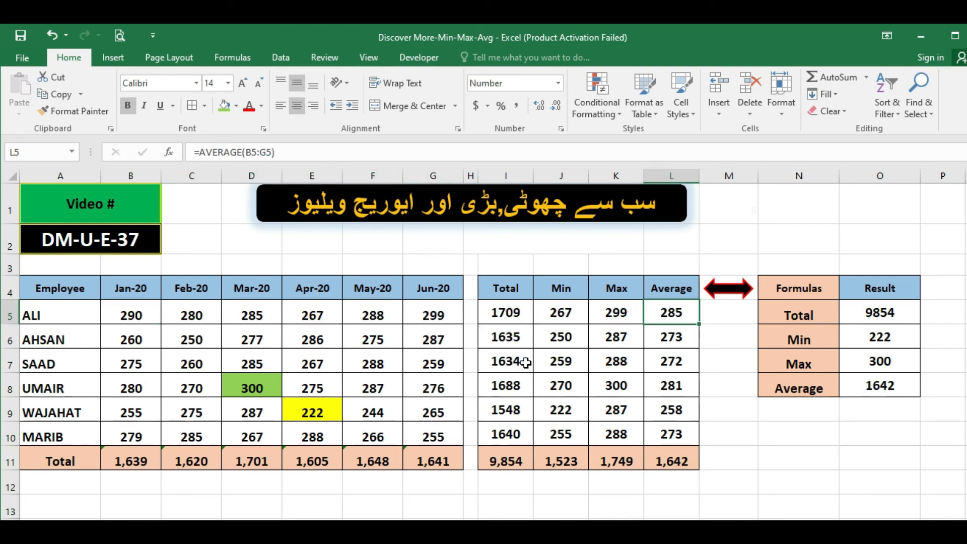
left_click_drag(505, 312, 505, 438)
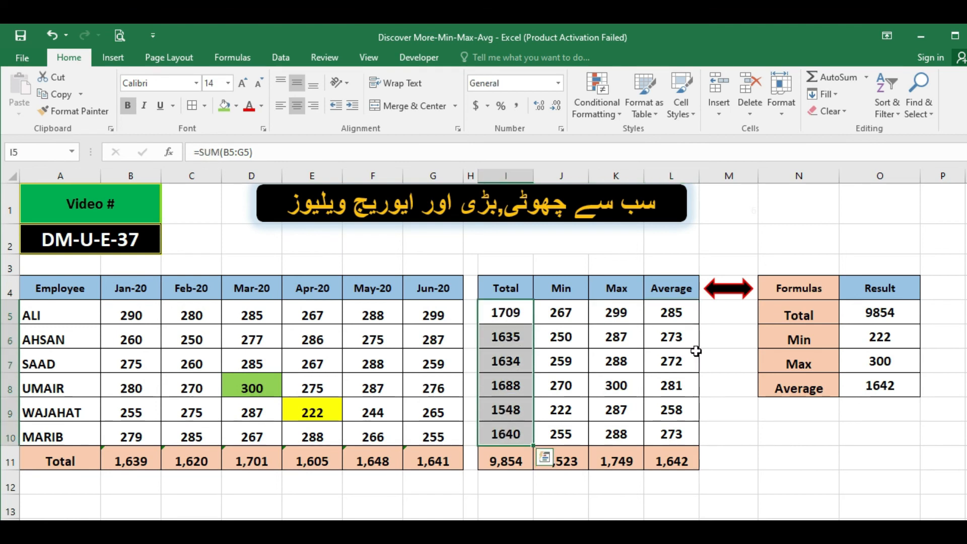
left_click(880, 389)
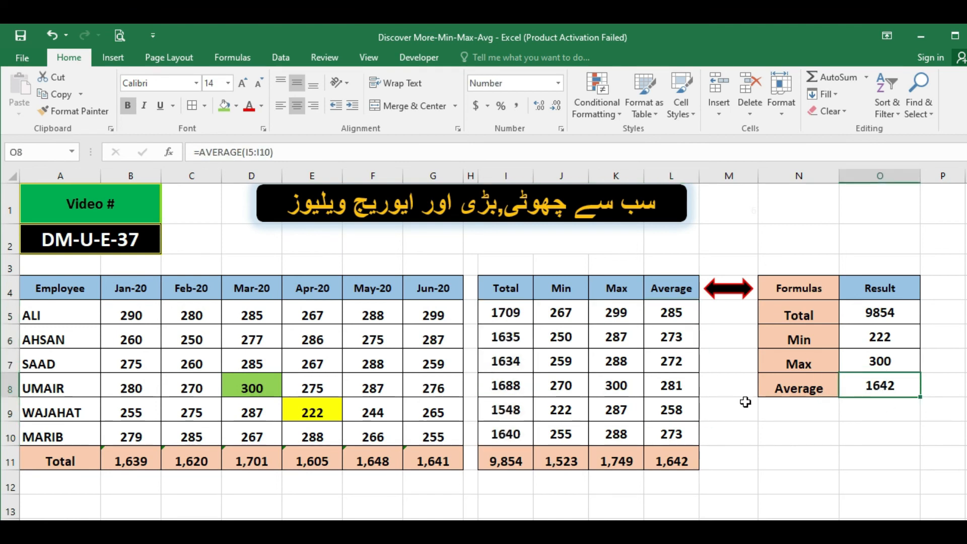
left_click_drag(506, 313, 505, 436)
Step: Try dividing the overall average in O8 by 6 with =AVERAGE(I5:I10)/6, and undo the change
left_click(878, 388)
left_click(267, 151)
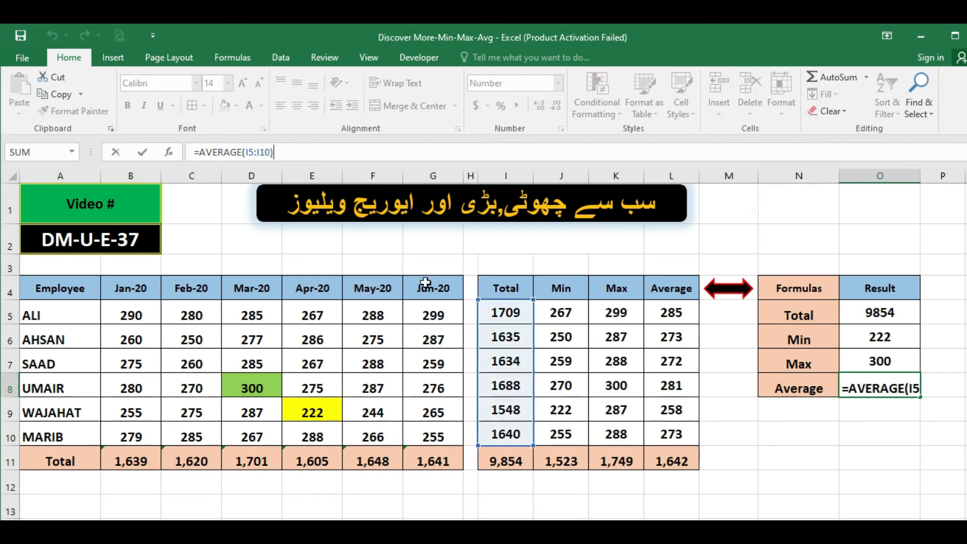
type("/6")
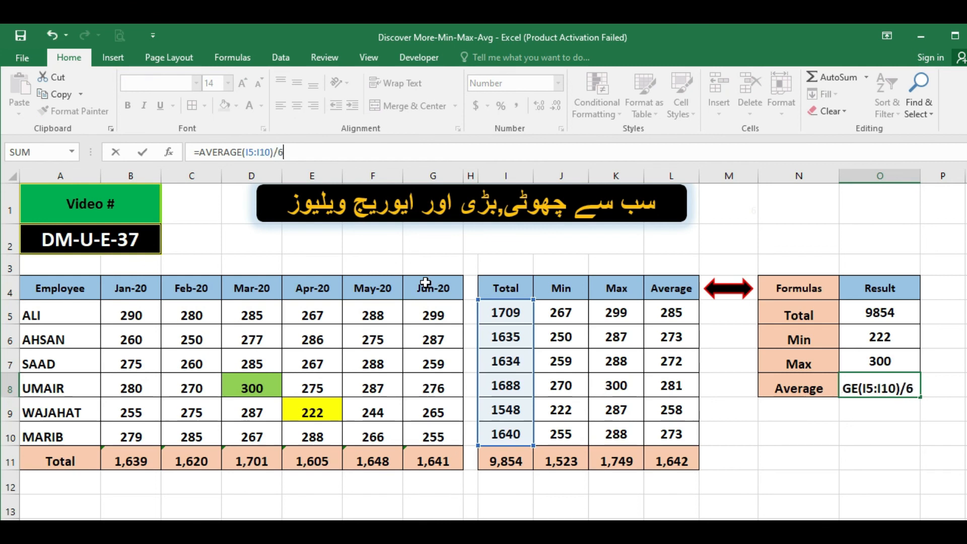
key("Return")
key("Up")
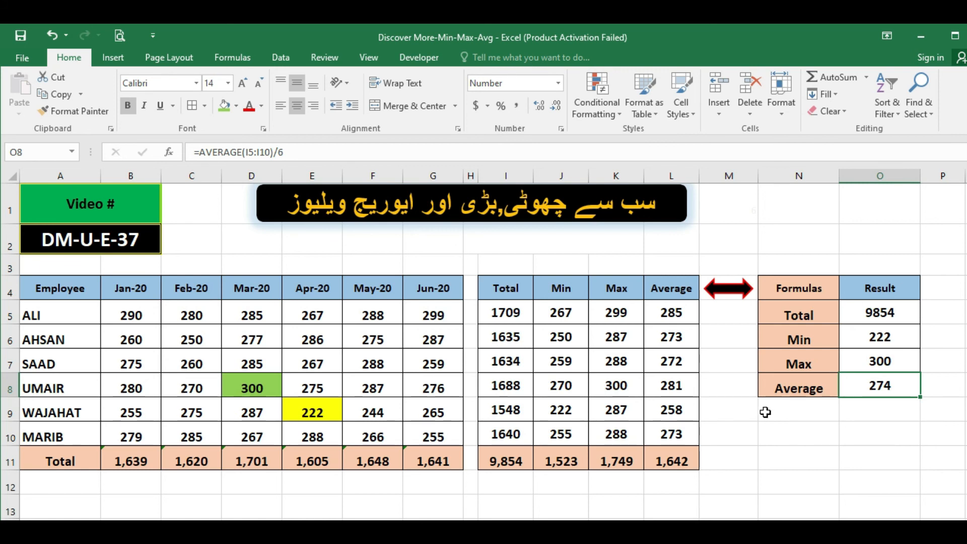
key("ctrl+z")
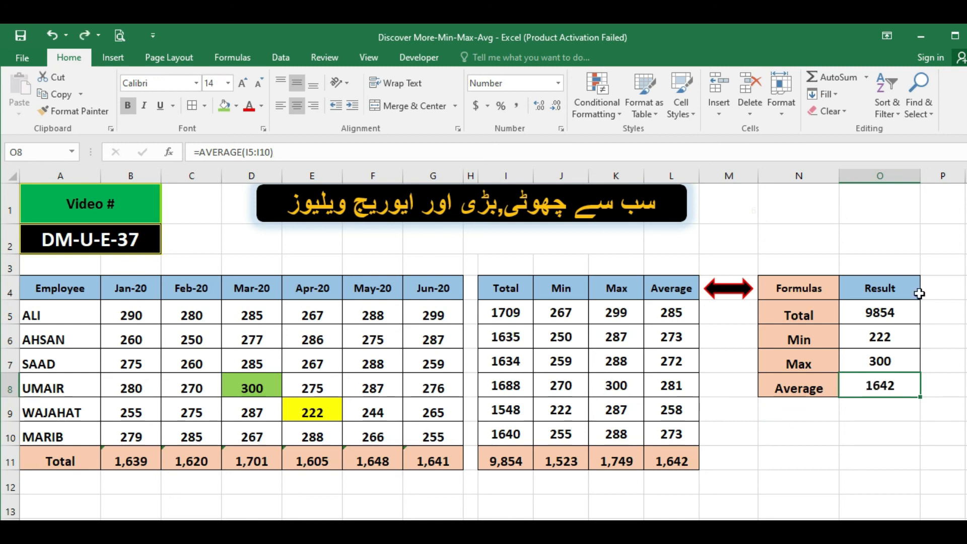
Step: Compare the employees' averages in L5:L10 with the overall average formula in O8
left_click_drag(673, 314, 673, 437)
left_click(875, 386)
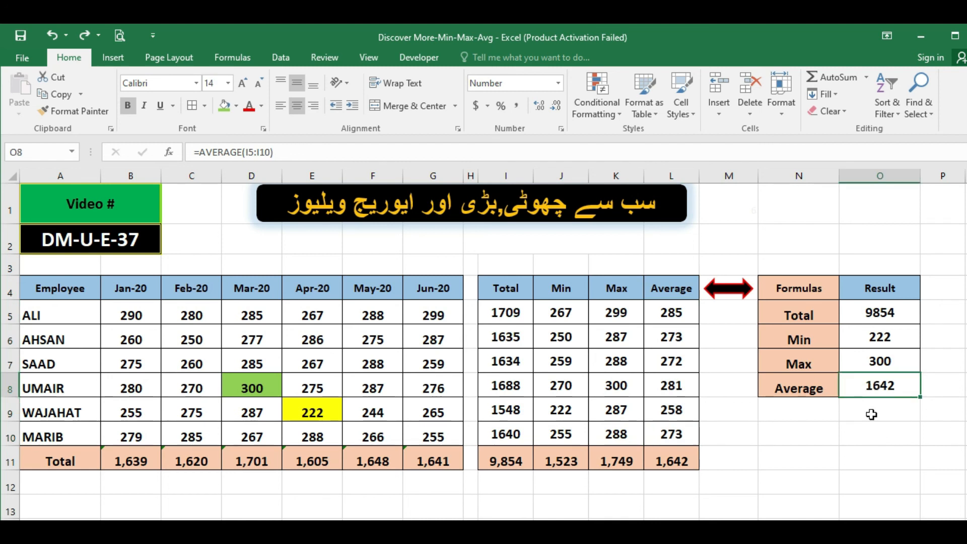